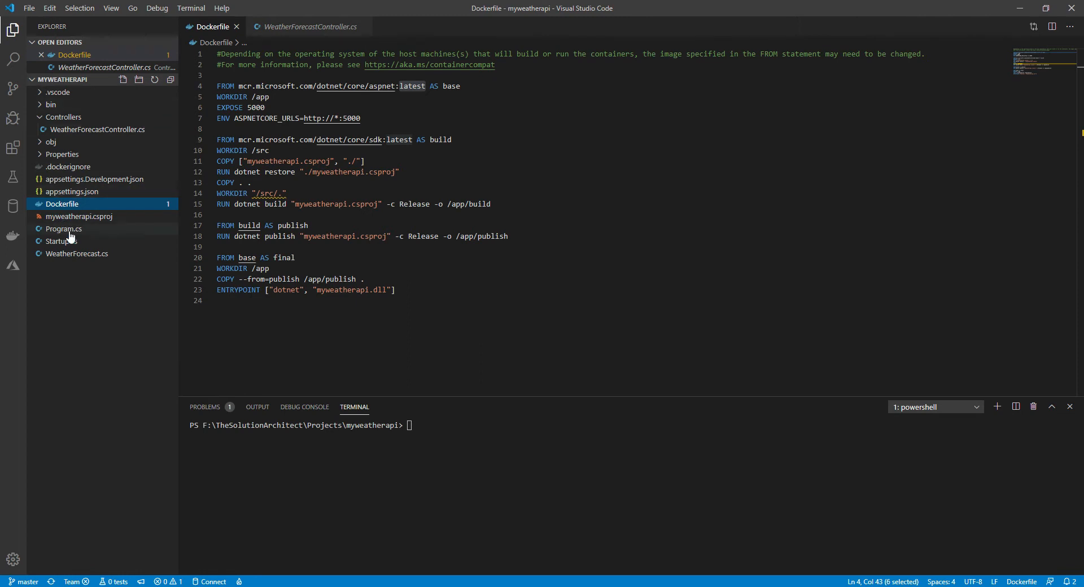
- Examine the base image references and their latest tags for the aspnet and sdk images in the Dockerfile
{"action": "double_click", "coordinate": [412, 86]}
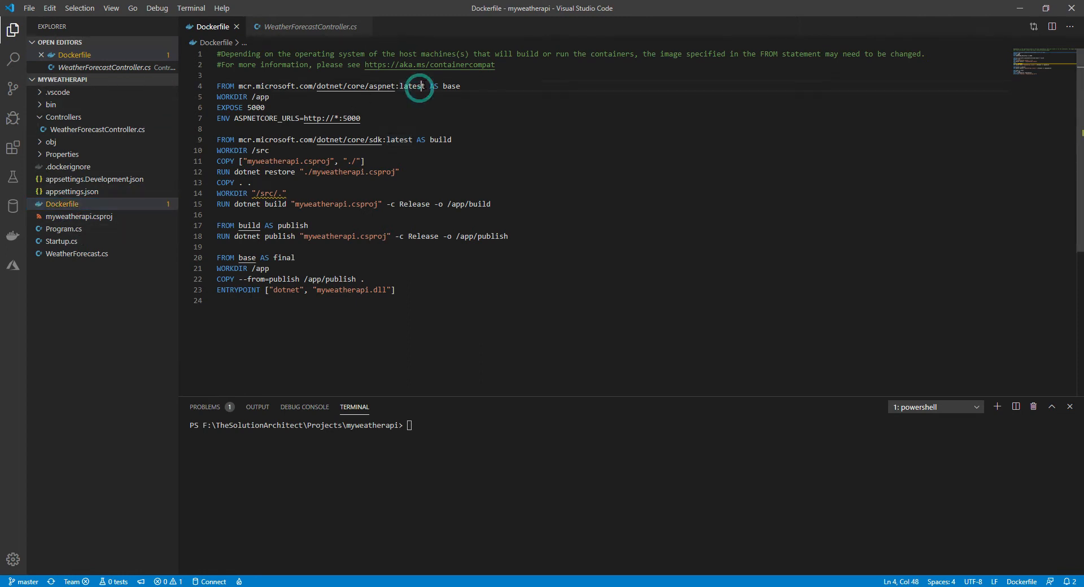
{"action": "double_click", "coordinate": [399, 140]}
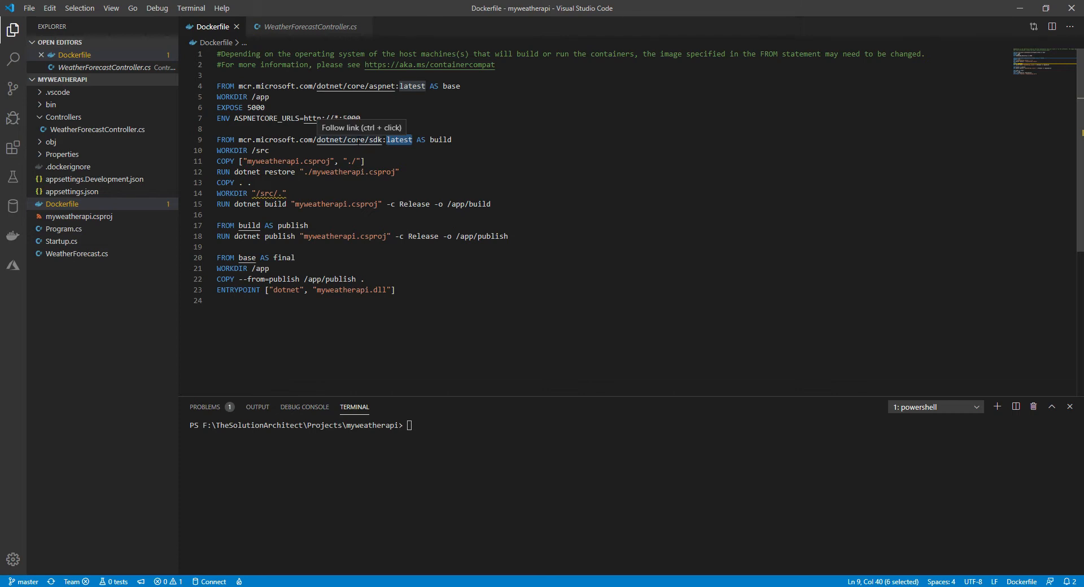
{"action": "mouse_move", "coordinate": [243, 140]}
{"action": "left_mouse_down"}
{"action": "mouse_move", "coordinate": [413, 140]}
{"action": "mouse_move", "coordinate": [237, 140]}
{"action": "left_mouse_up"}
{"action": "left_click", "coordinate": [411, 139]}
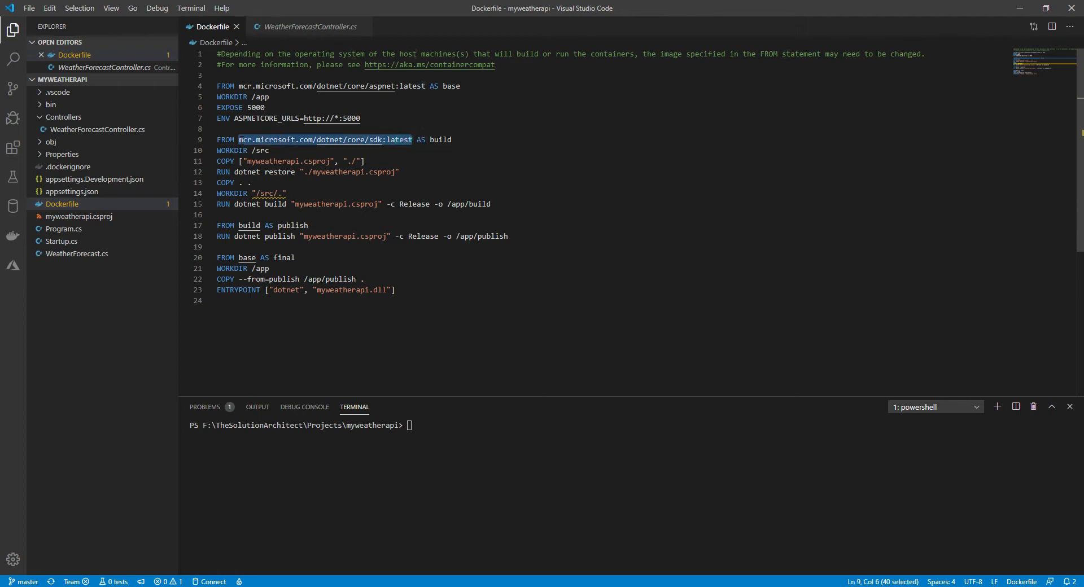
{"action": "left_click", "coordinate": [237, 140]}
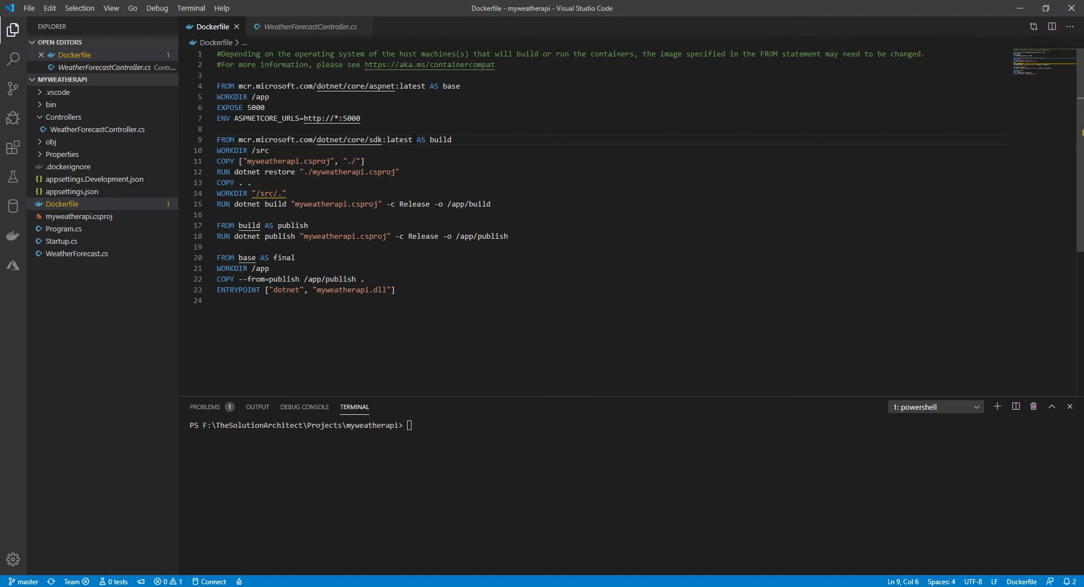
{"action": "double_click", "coordinate": [411, 139]}
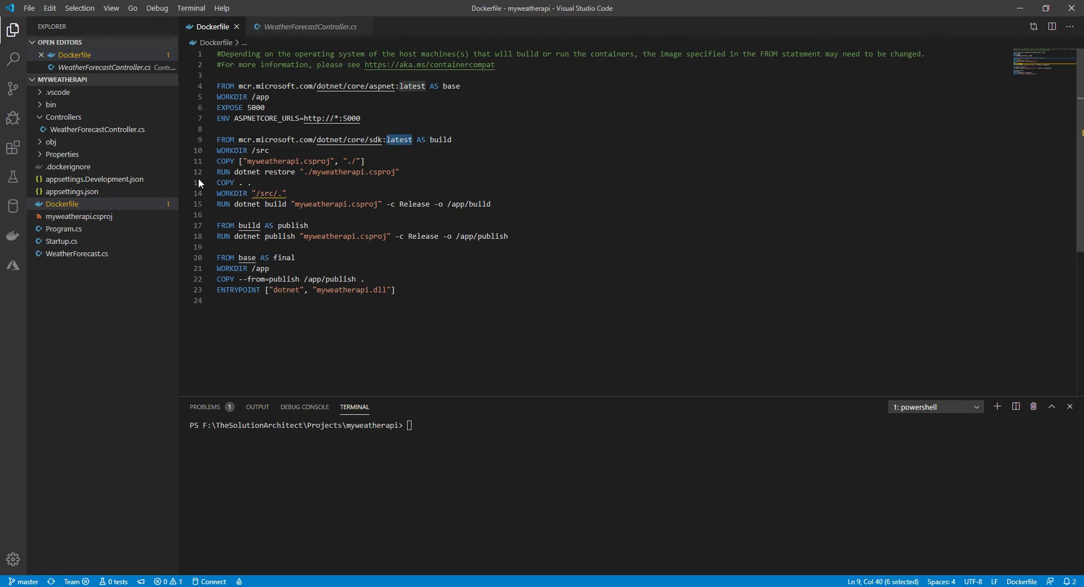
{"action": "left_click", "coordinate": [79, 205]}
{"action": "double_click", "coordinate": [411, 140]}
{"action": "double_click", "coordinate": [412, 86]}
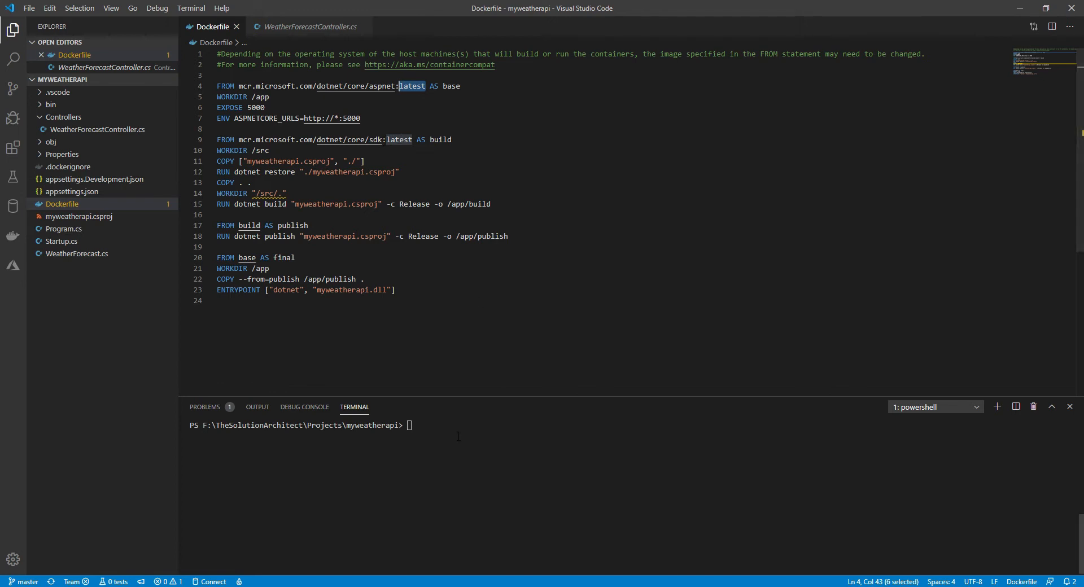
{"action": "left_click", "coordinate": [423, 426]}
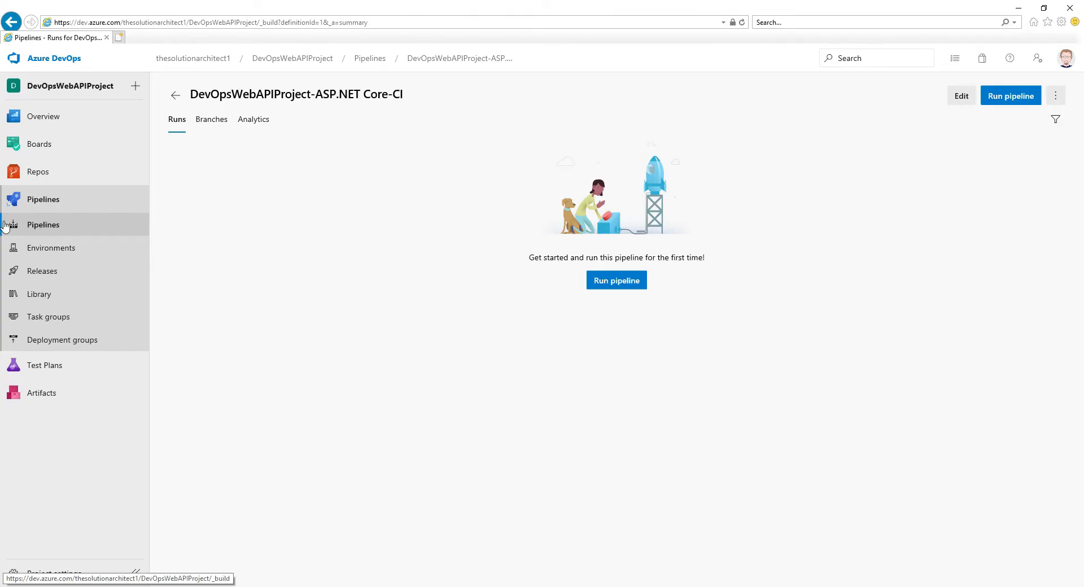
- Switch to Azure DevOps and check the aspnet and sdk image tags in the Dockerfile of the DevOpsWebAPIProject repository
{"action": "mouse_move", "coordinate": [17, 187]}
{"action": "left_click", "coordinate": [186, 188]}
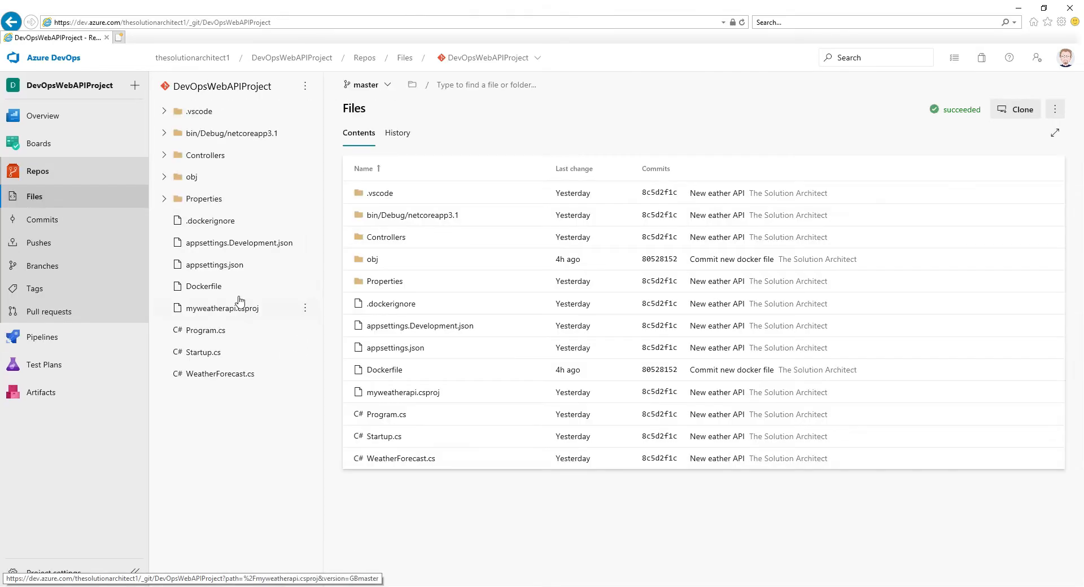
{"action": "left_click", "coordinate": [209, 291]}
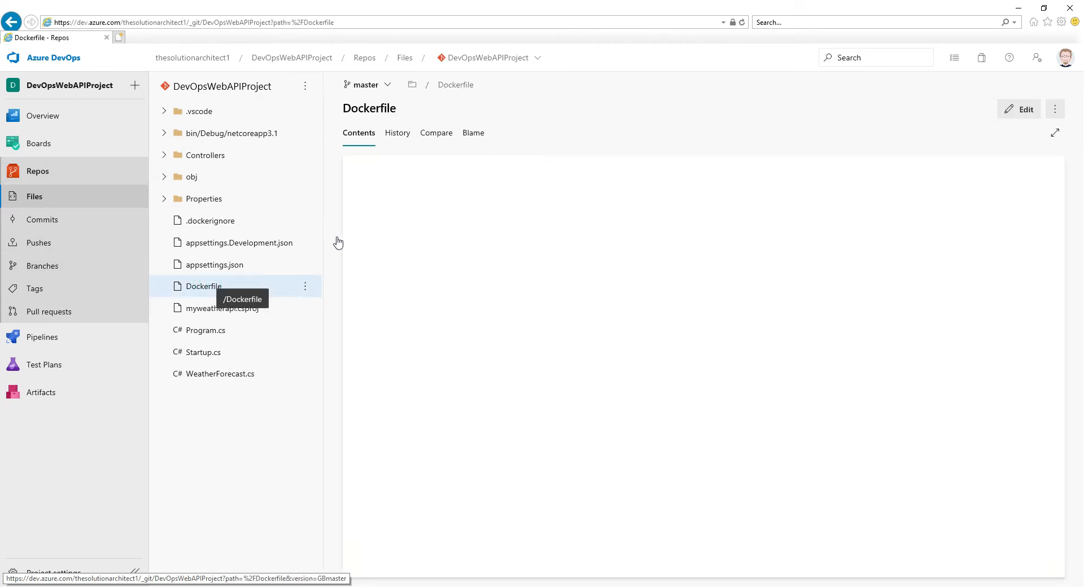
{"action": "left_click_drag", "start_coordinate": [551, 188], "coordinate": [526, 188]}
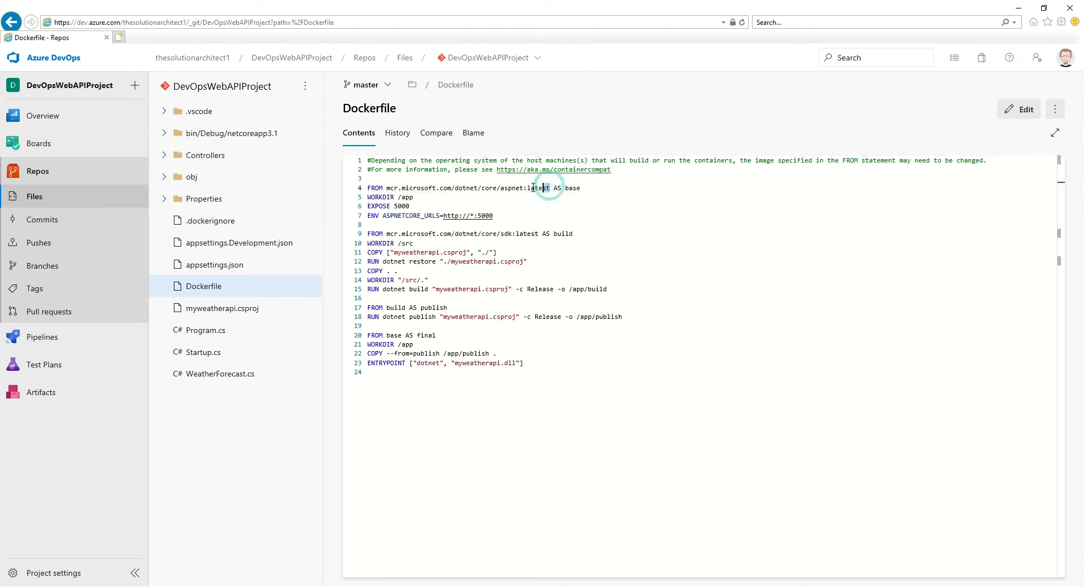
{"action": "left_click_drag", "start_coordinate": [540, 233], "coordinate": [513, 234]}
{"action": "left_click", "coordinate": [516, 235]}
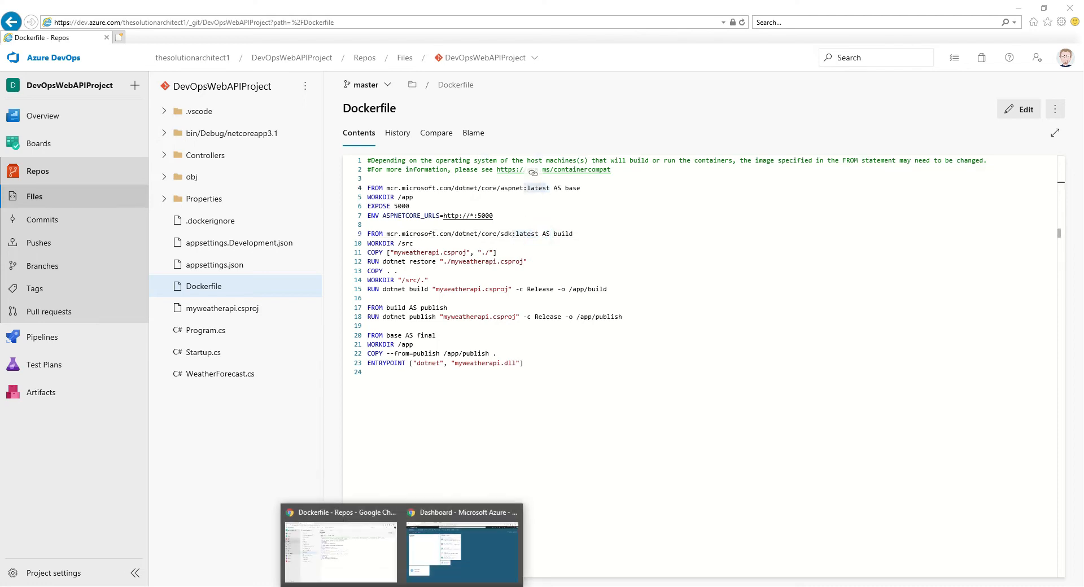
- Switch to the Azure portal, search for container services and open Container registries
{"action": "left_click", "coordinate": [456, 560]}
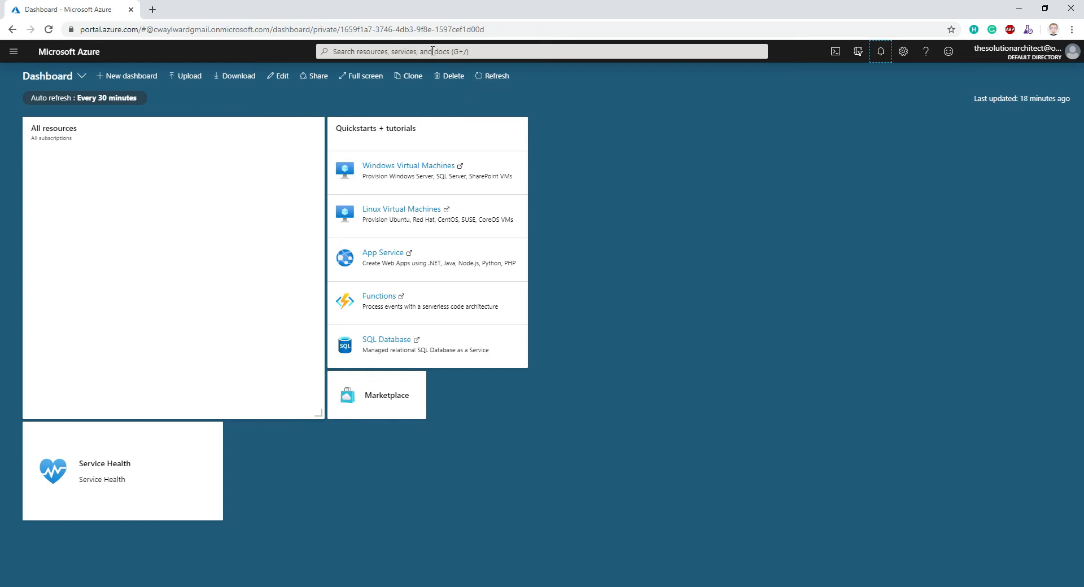
{"action": "left_click", "coordinate": [432, 52]}
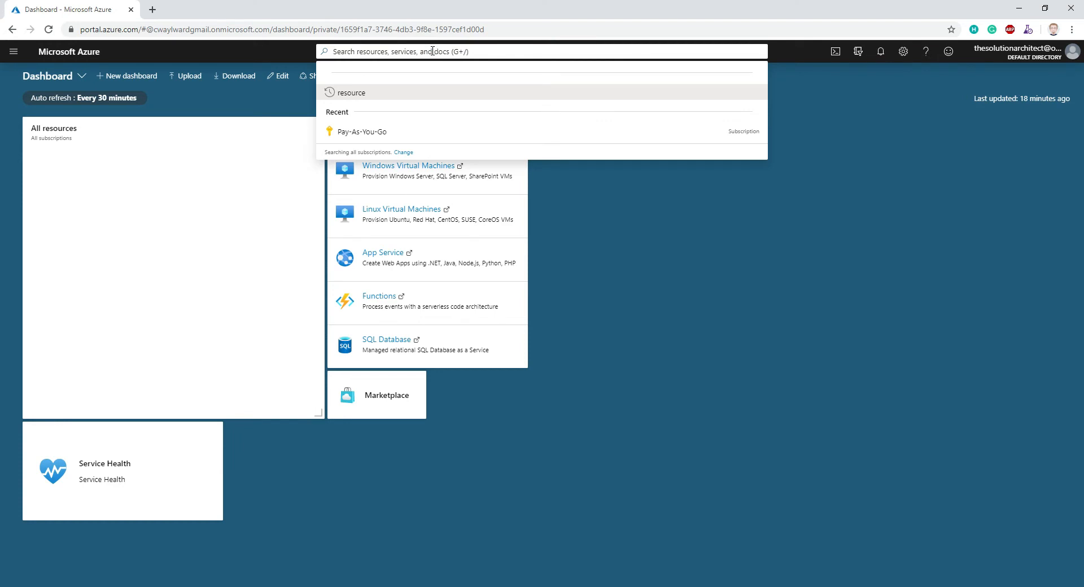
{"action": "type", "text": "Azure"}
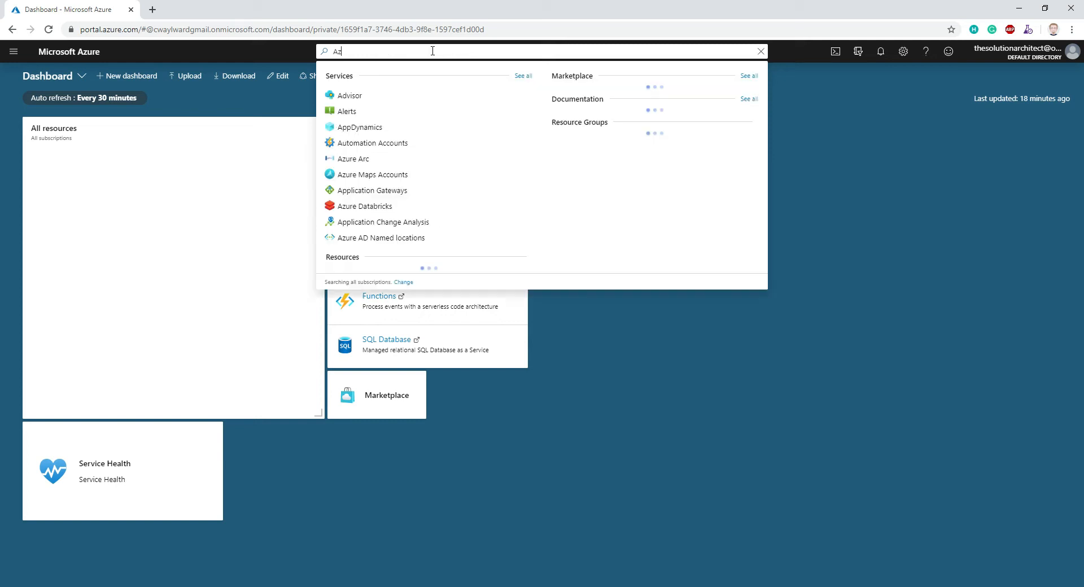
{"action": "key", "text": "BackSpace"}
{"action": "key", "text": "BackSpace"}
{"action": "key", "text": "BackSpace"}
{"action": "key", "text": "BackSpace"}
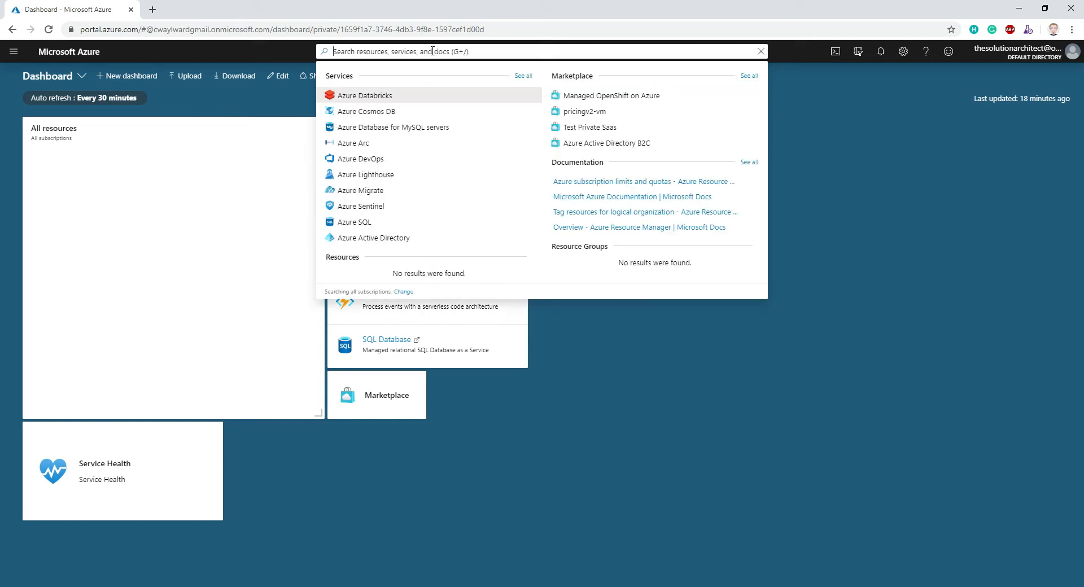
{"action": "type", "text": "Contain"}
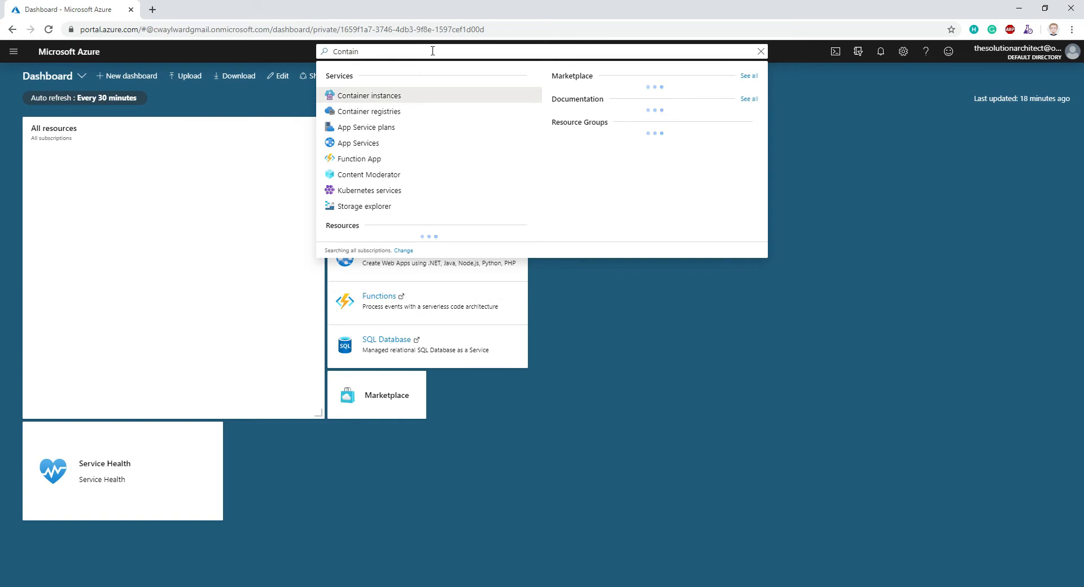
{"action": "left_click", "coordinate": [391, 112]}
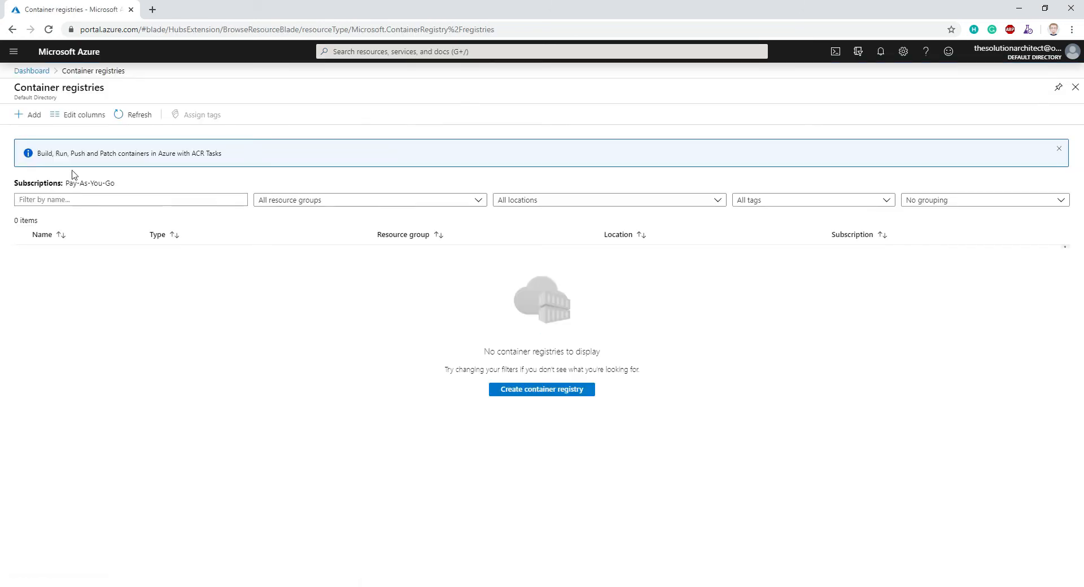
- Start creating a container registry and set its registry name to devopscontainerdemo
{"action": "left_click", "coordinate": [552, 391]}
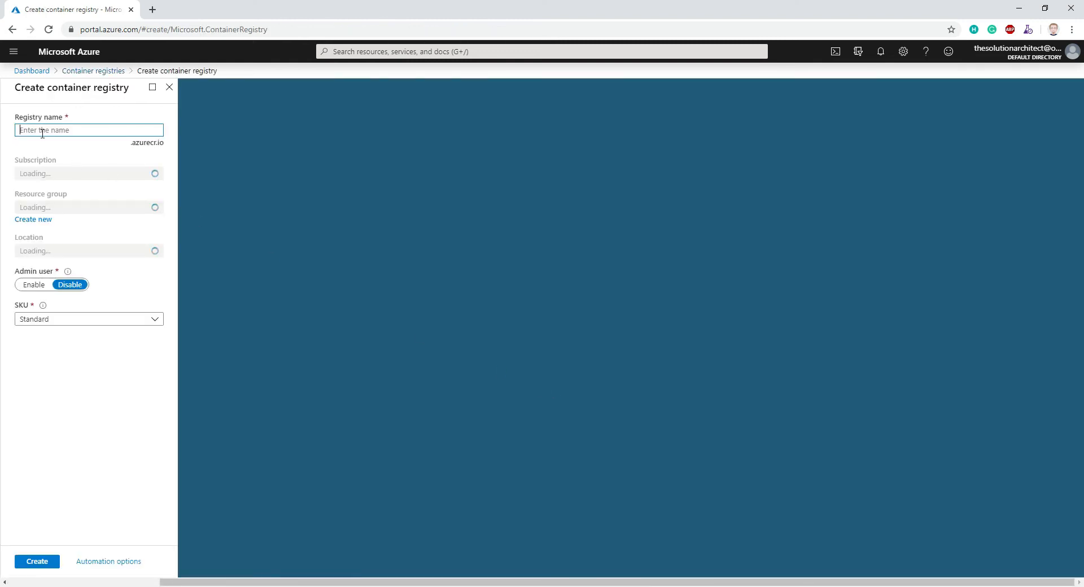
{"action": "type", "text": "Dev"}
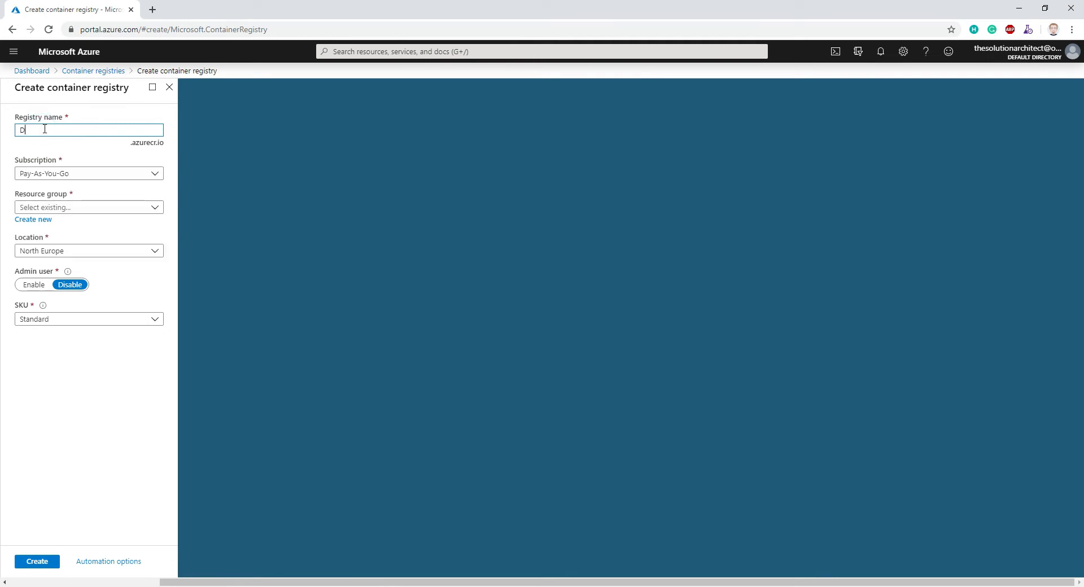
{"action": "key", "text": "BackSpace"}
{"action": "key", "text": "BackSpace"}
{"action": "key", "text": "BackSpace"}
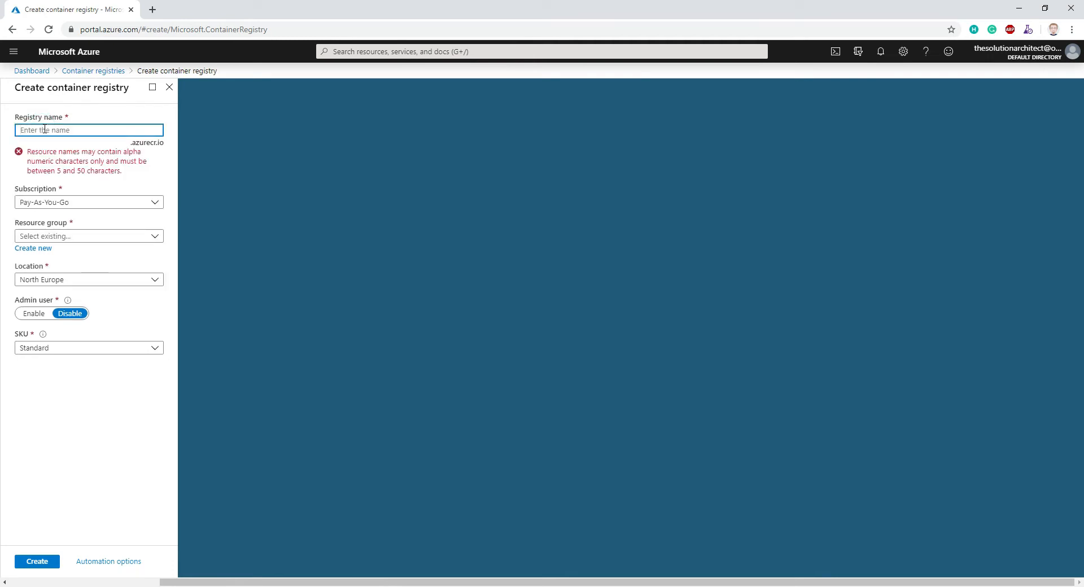
{"action": "type", "text": "devops"}
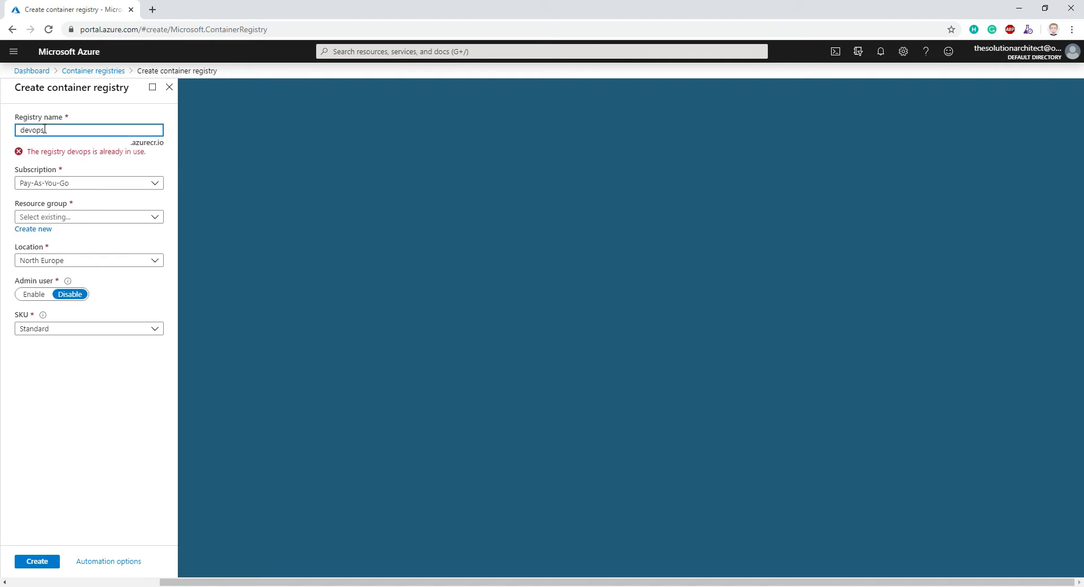
{"action": "type", "text": "-container"}
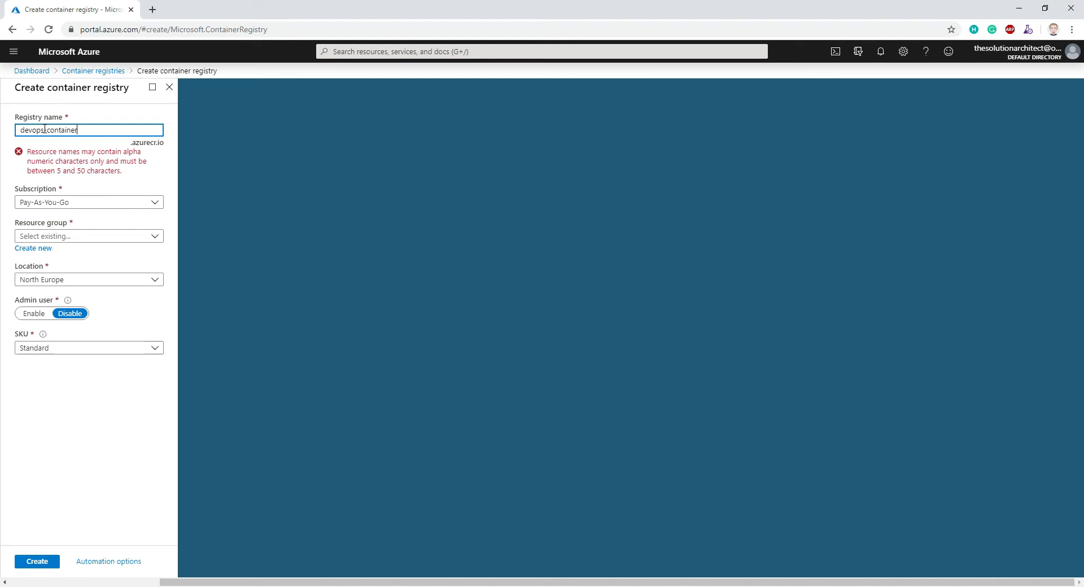
{"action": "type", "text": "-registry"}
{"action": "left_click", "coordinate": [83, 130]}
{"action": "key", "text": "BackSpace"}
{"action": "key", "text": "BackSpace"}
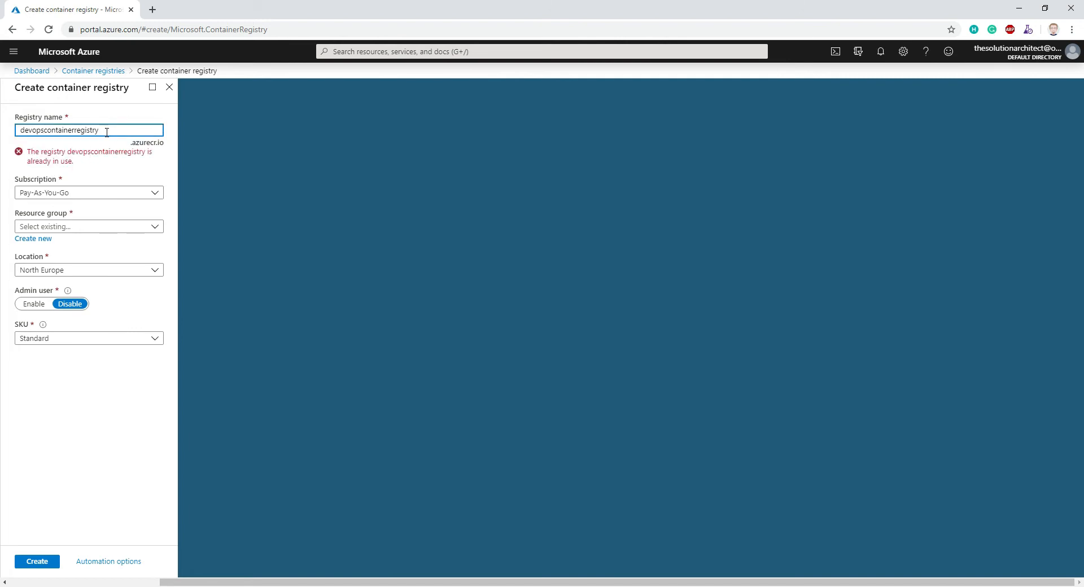
{"action": "left_click_drag", "start_coordinate": [75, 130], "coordinate": [123, 129]}
{"action": "type", "text": "demo"}
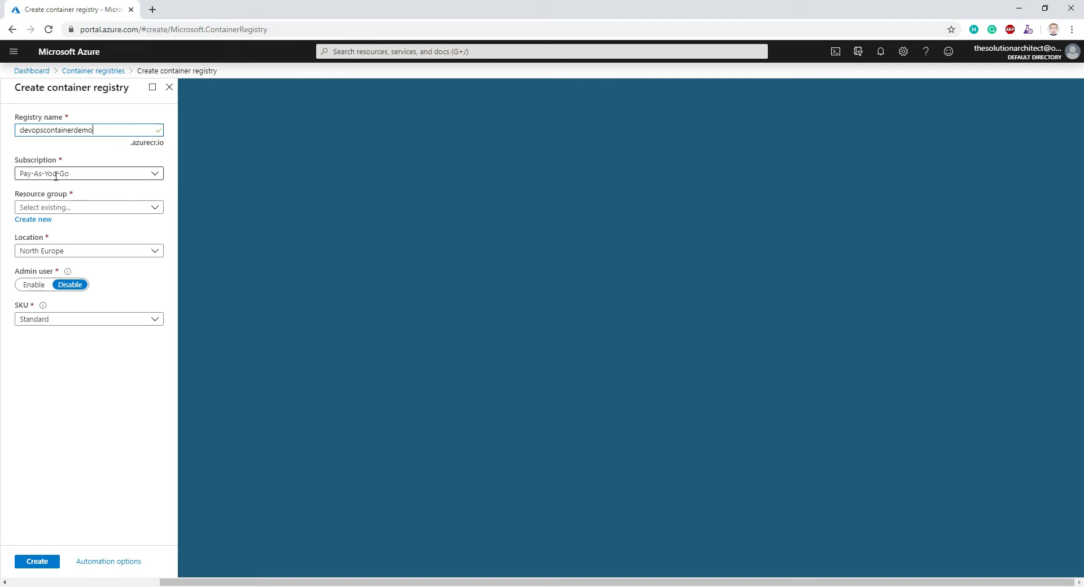
- Create the registry in DevOpsResourceGroup with the admin user enabled and the Basic SKU
{"action": "left_click", "coordinate": [155, 207]}
{"action": "left_click", "coordinate": [102, 223]}
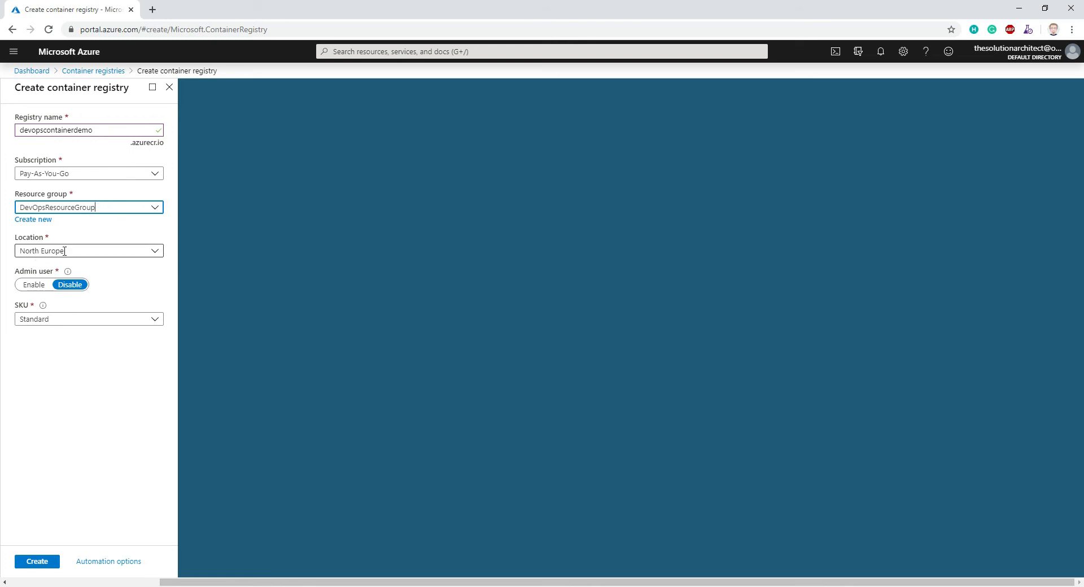
{"action": "left_click", "coordinate": [34, 286]}
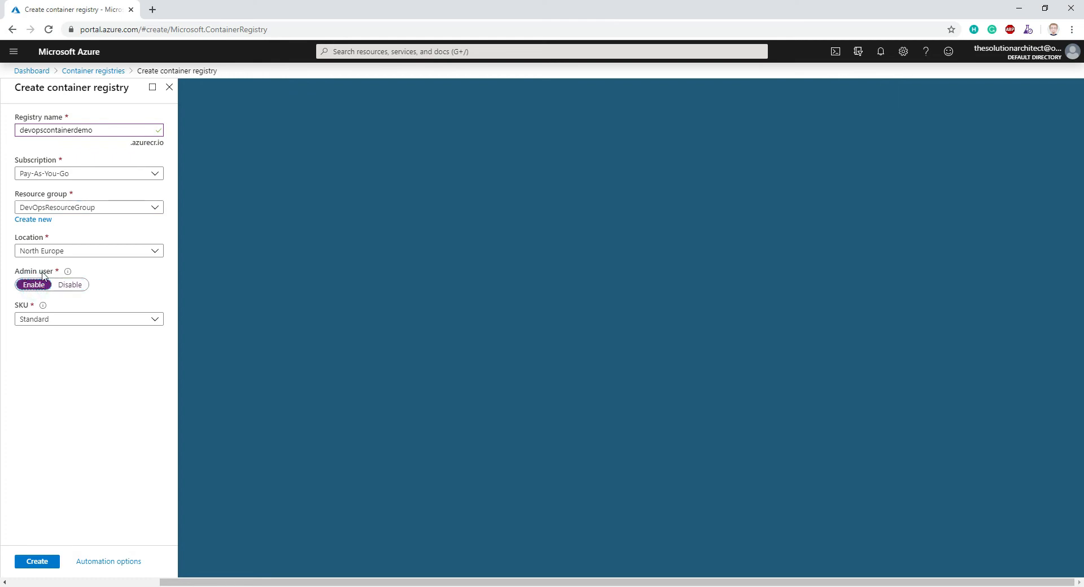
{"action": "left_click", "coordinate": [155, 320]}
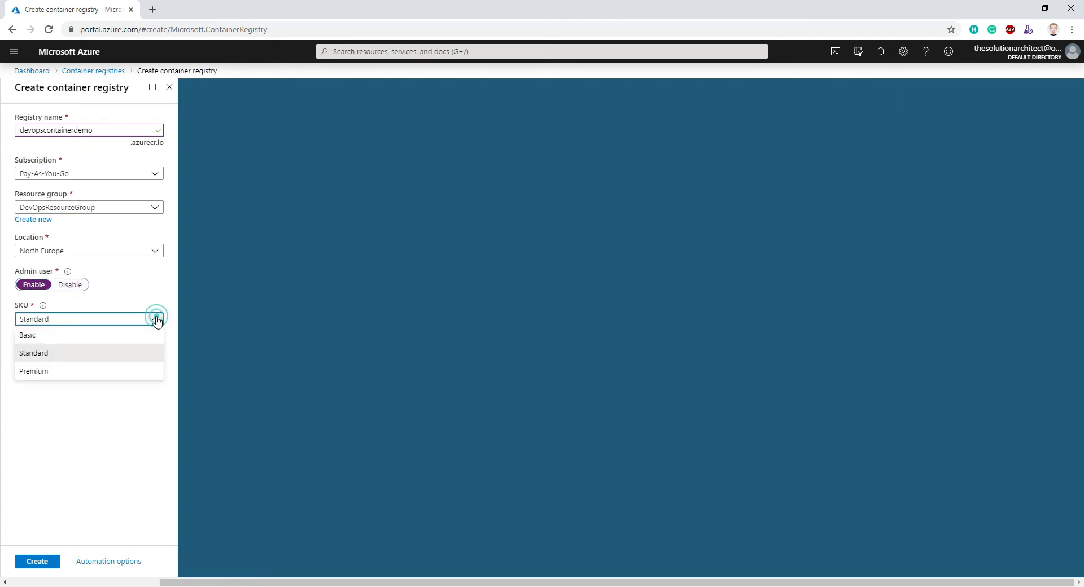
{"action": "left_click", "coordinate": [28, 335]}
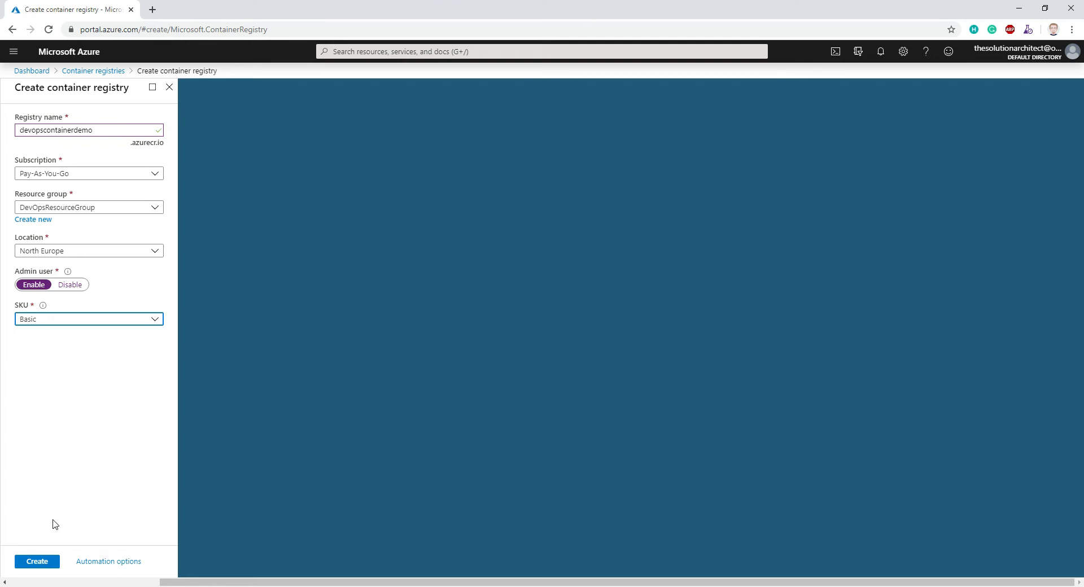
{"action": "left_click", "coordinate": [40, 562]}
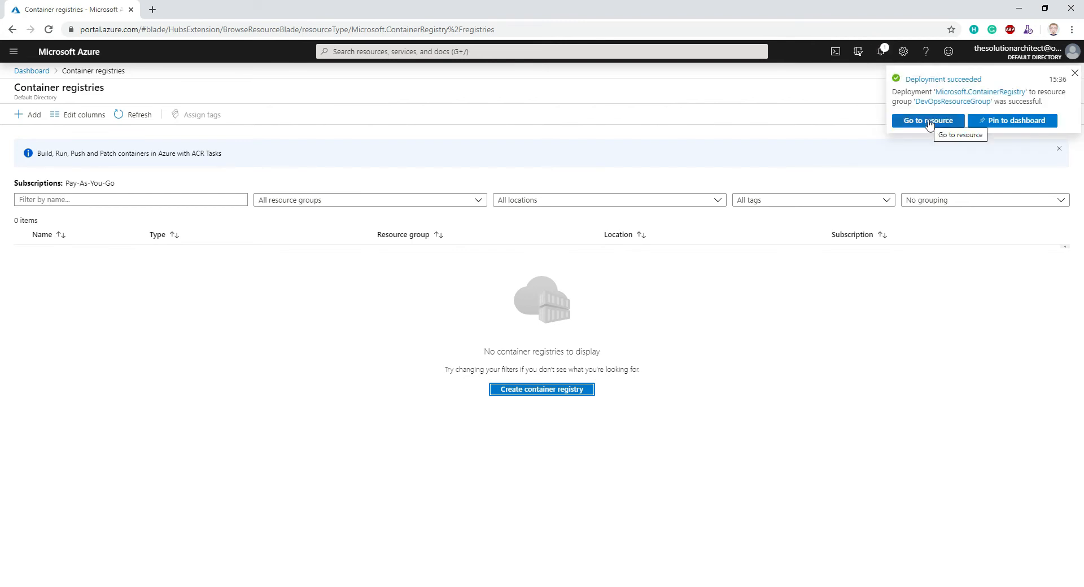
- Go to the newly deployed registry, open its access keys and copy the first admin password
{"action": "left_click", "coordinate": [930, 121]}
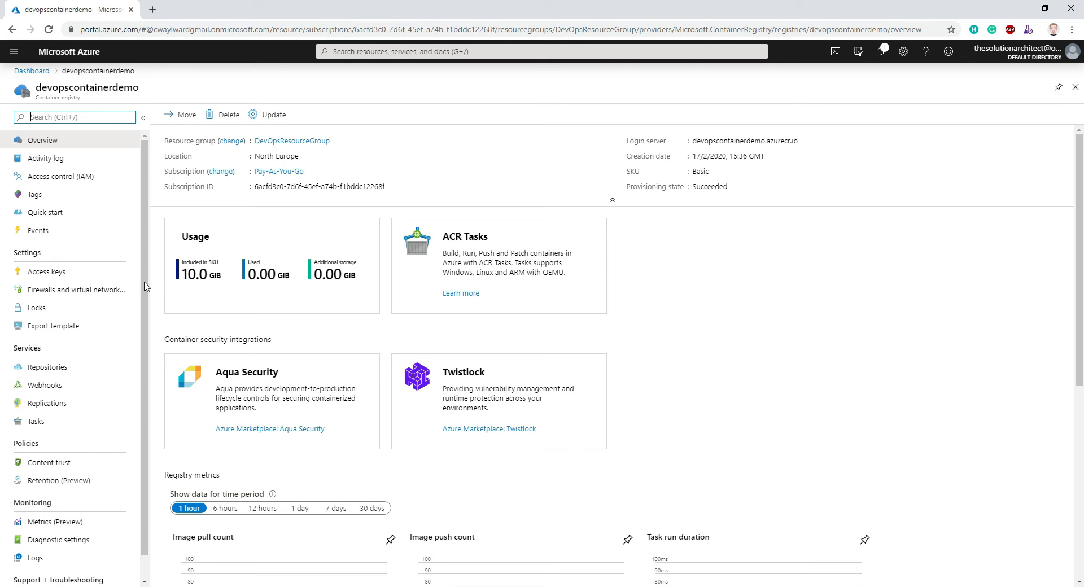
{"action": "left_click", "coordinate": [59, 274]}
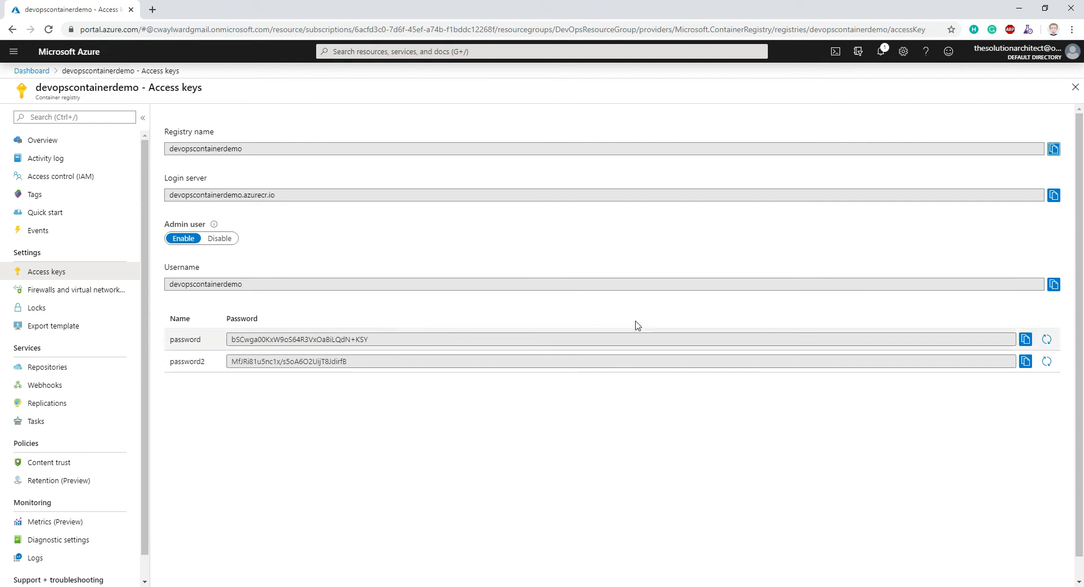
{"action": "left_click", "coordinate": [1026, 340]}
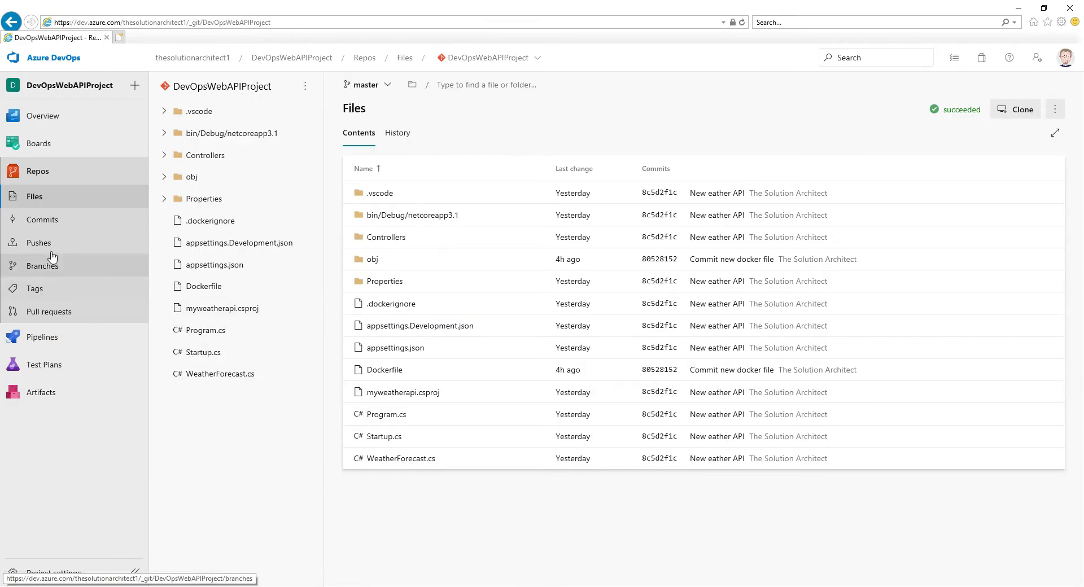
- In Azure DevOps, review the DevOpsWebAPIProject-ASP.NET Core-CI build pipeline and open the project's Releases page
{"action": "left_click", "coordinate": [45, 338]}
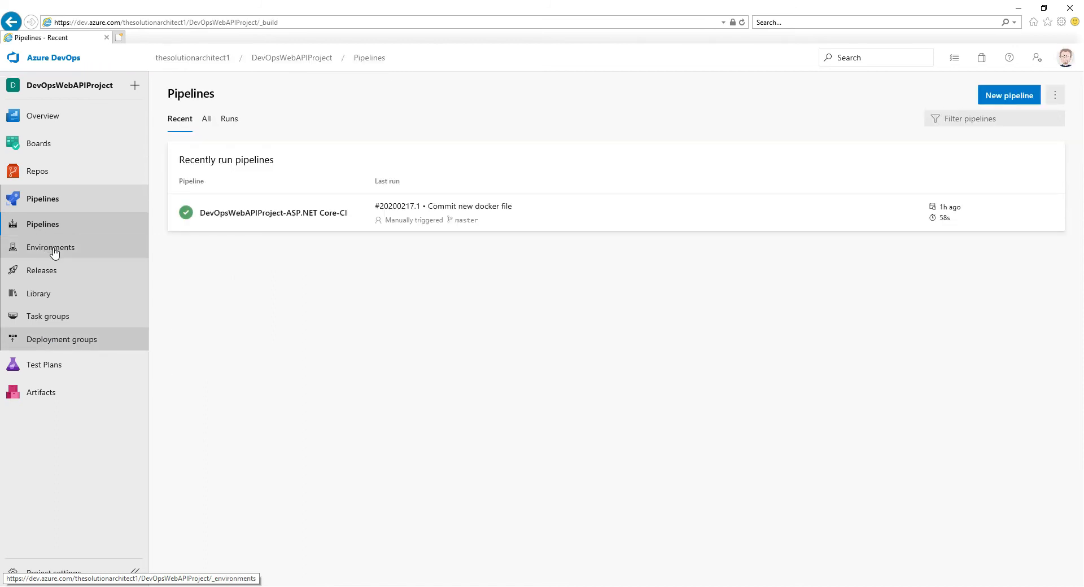
{"action": "left_click", "coordinate": [265, 215]}
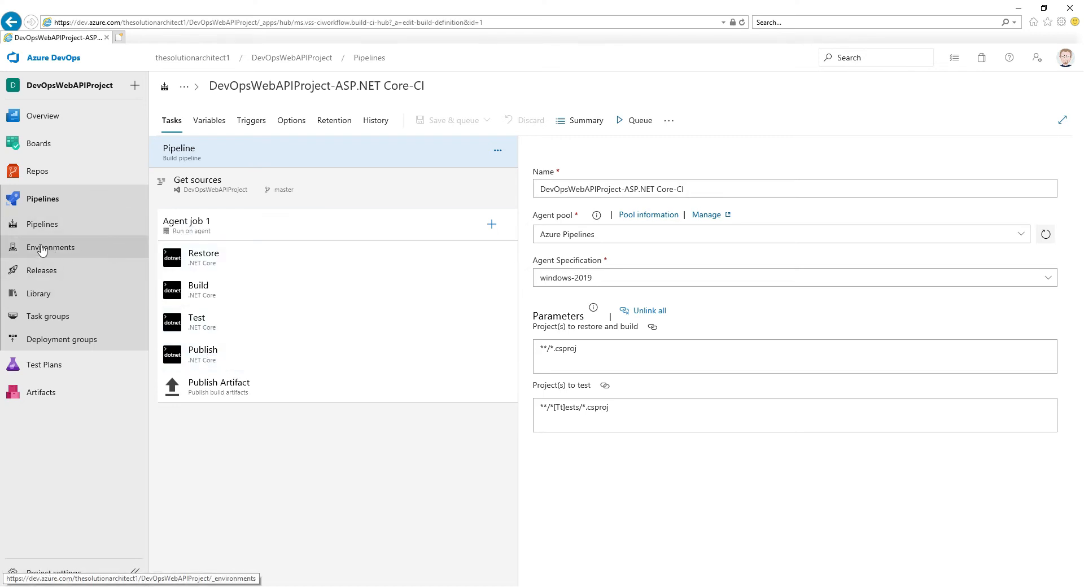
{"action": "left_click", "coordinate": [30, 272]}
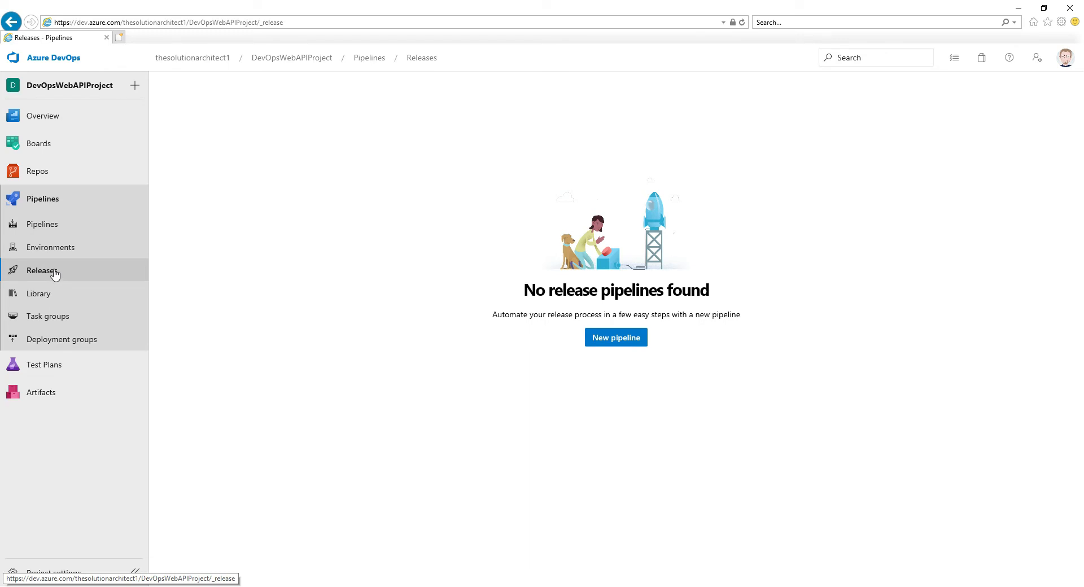
- Create a new release pipeline from an empty job and name its stage PublishContainer
{"action": "left_click", "coordinate": [624, 339]}
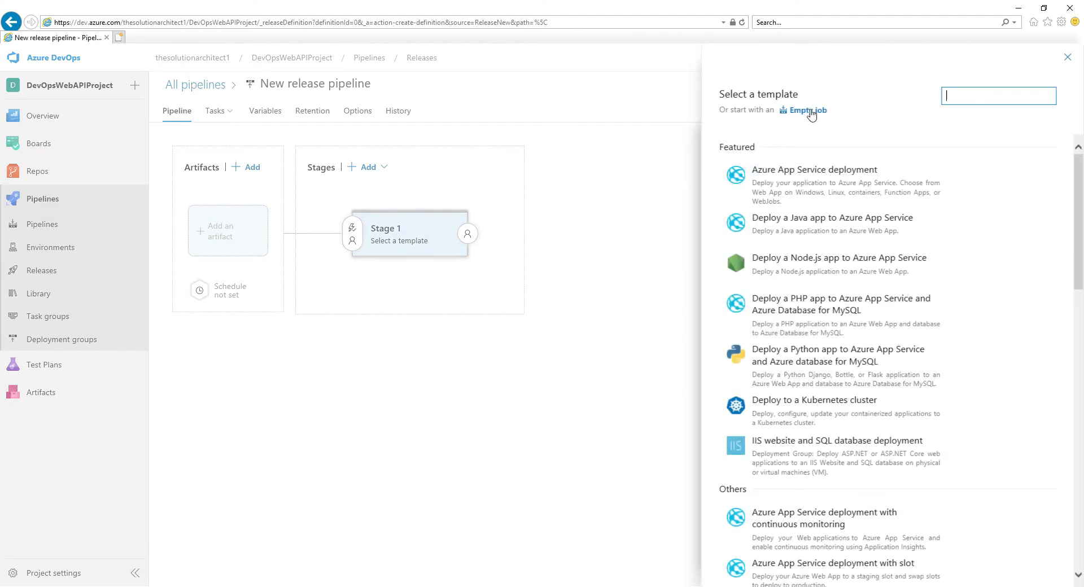
{"action": "left_click", "coordinate": [810, 112]}
{"action": "left_click_drag", "start_coordinate": [765, 240], "coordinate": [647, 241]}
{"action": "type", "text": "Deploi"}
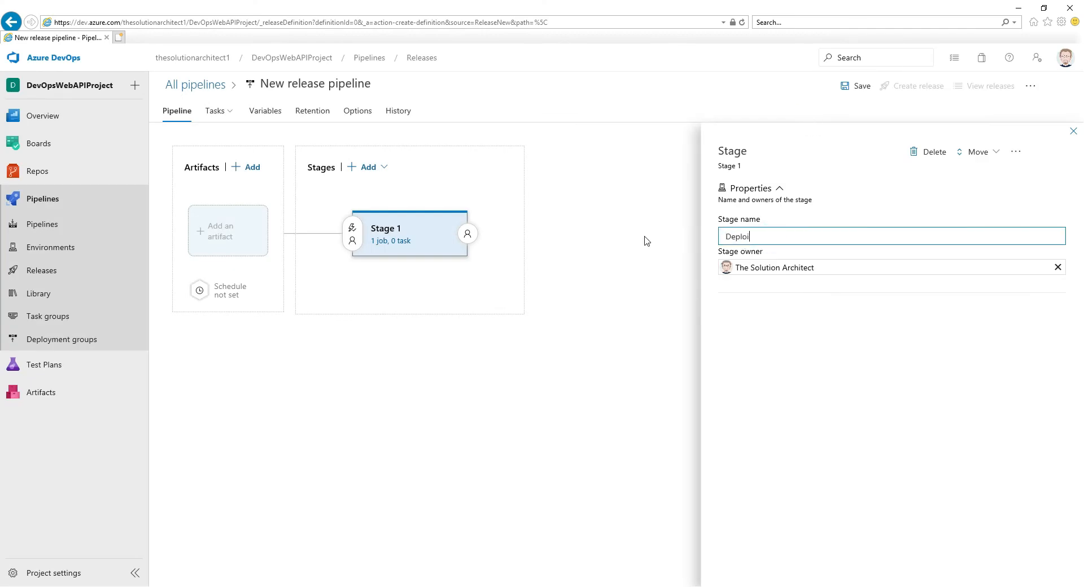
{"action": "type", "text": "y"}
{"action": "key", "text": "BackSpace"}
{"action": "type", "text": "PublishContainer"}
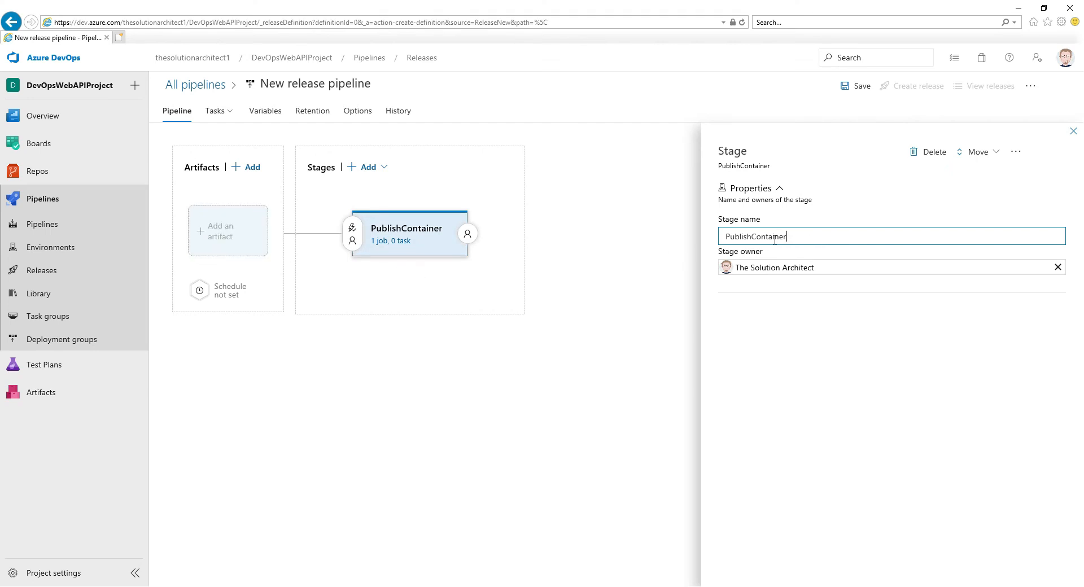
- Add the master branch of the DevOpsWebAPIProject Azure Repos Git repository as an artifact and enable its continuous deployment trigger
{"action": "left_click", "coordinate": [222, 236]}
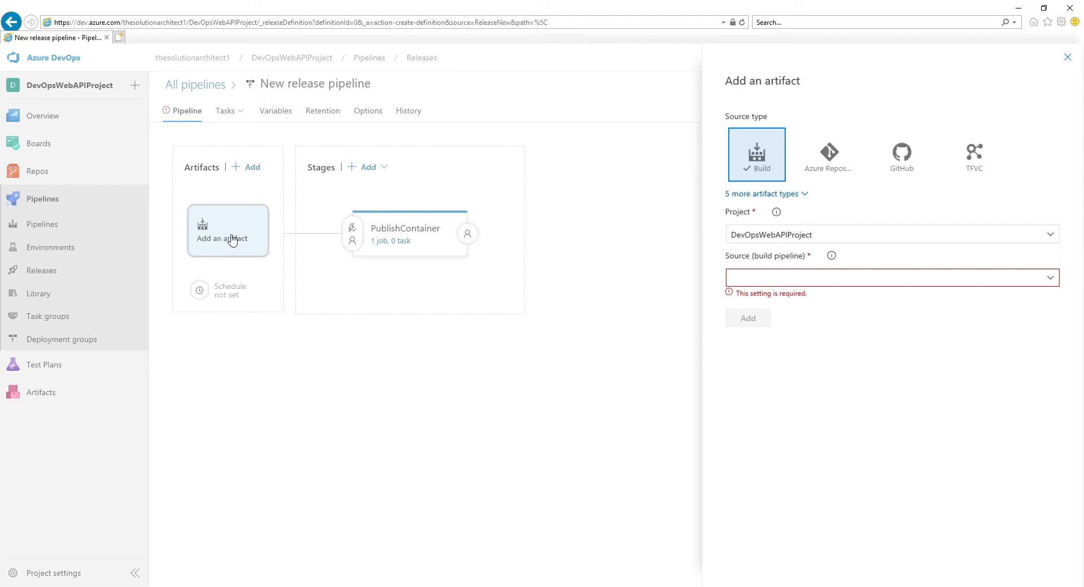
{"action": "left_click", "coordinate": [831, 168]}
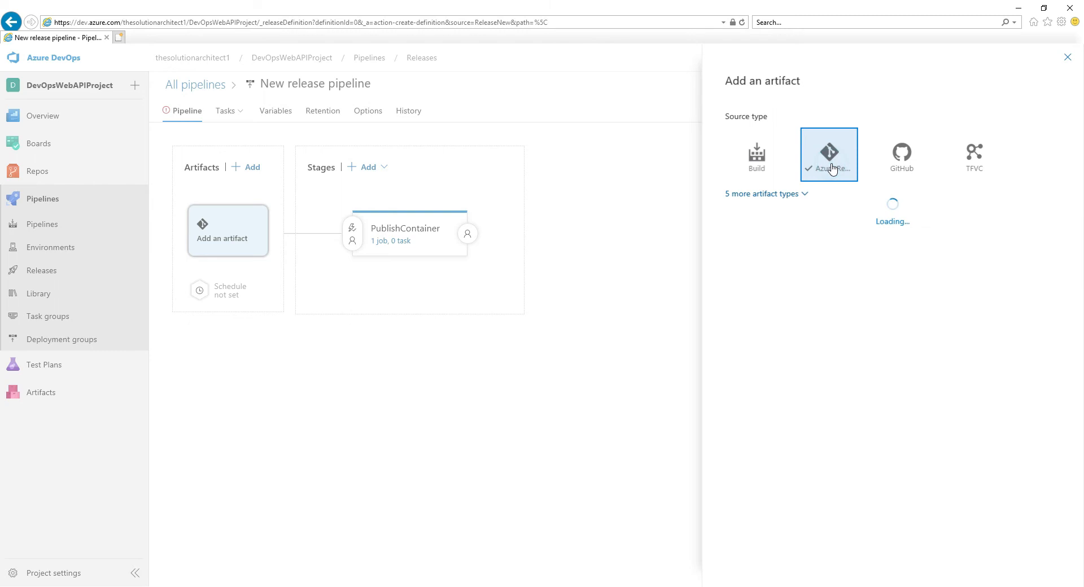
{"action": "left_click", "coordinate": [1055, 233]}
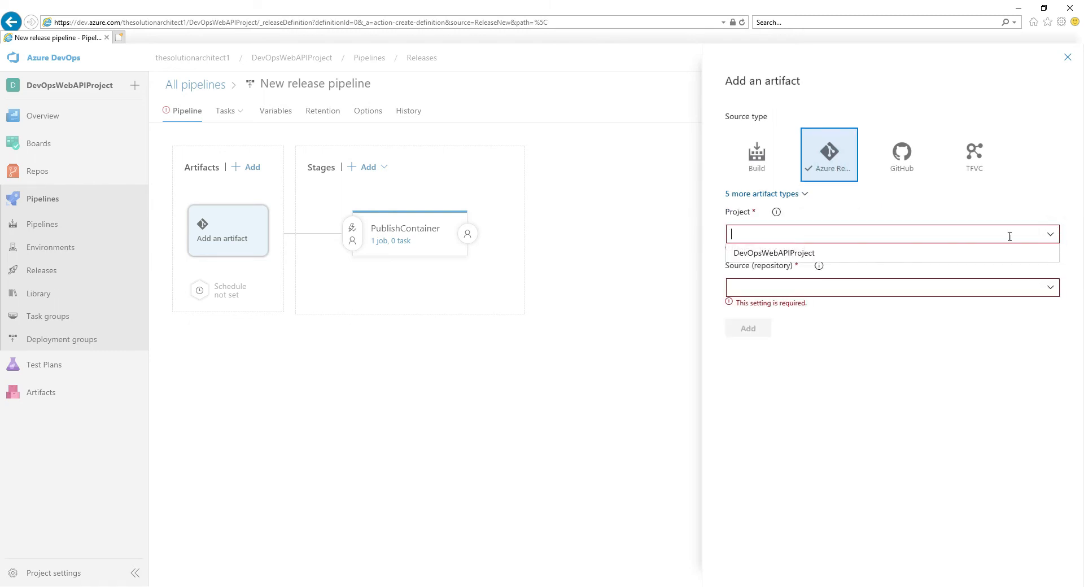
{"action": "left_click", "coordinate": [811, 251]}
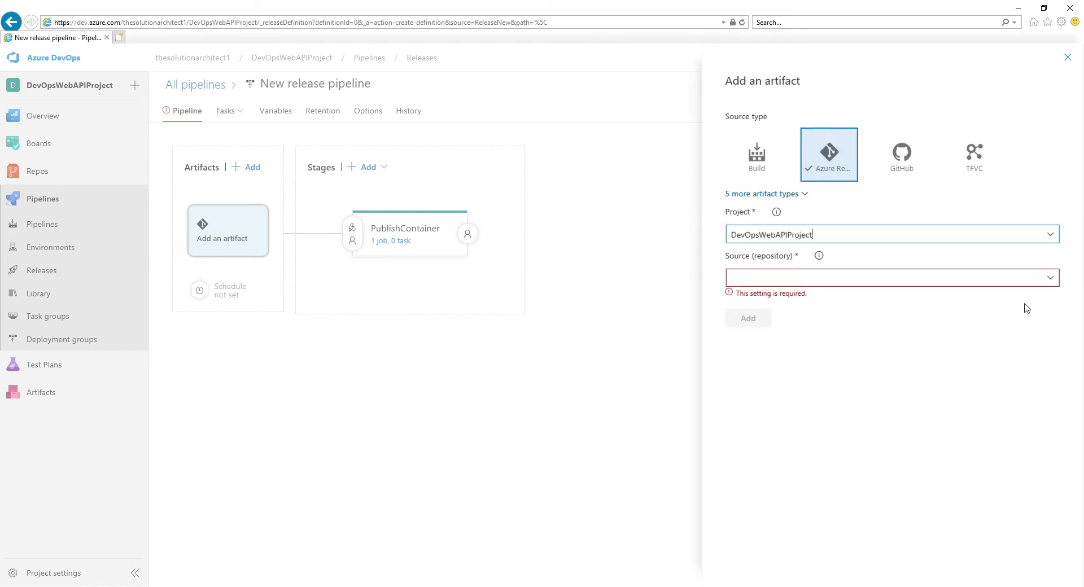
{"action": "left_click", "coordinate": [1051, 279]}
{"action": "left_click", "coordinate": [814, 297]}
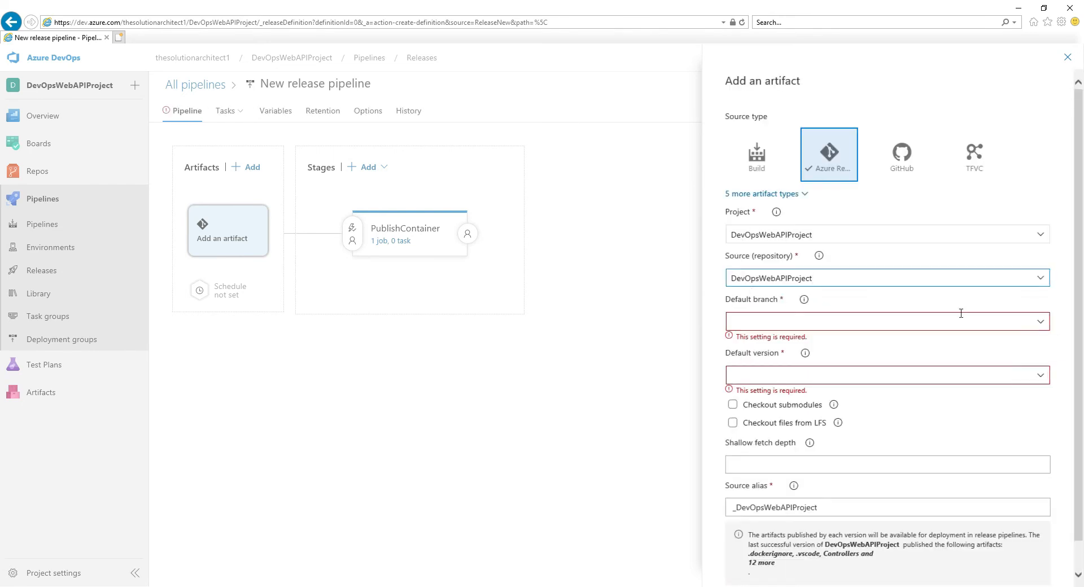
{"action": "left_click", "coordinate": [1040, 321]}
{"action": "left_click", "coordinate": [786, 341]}
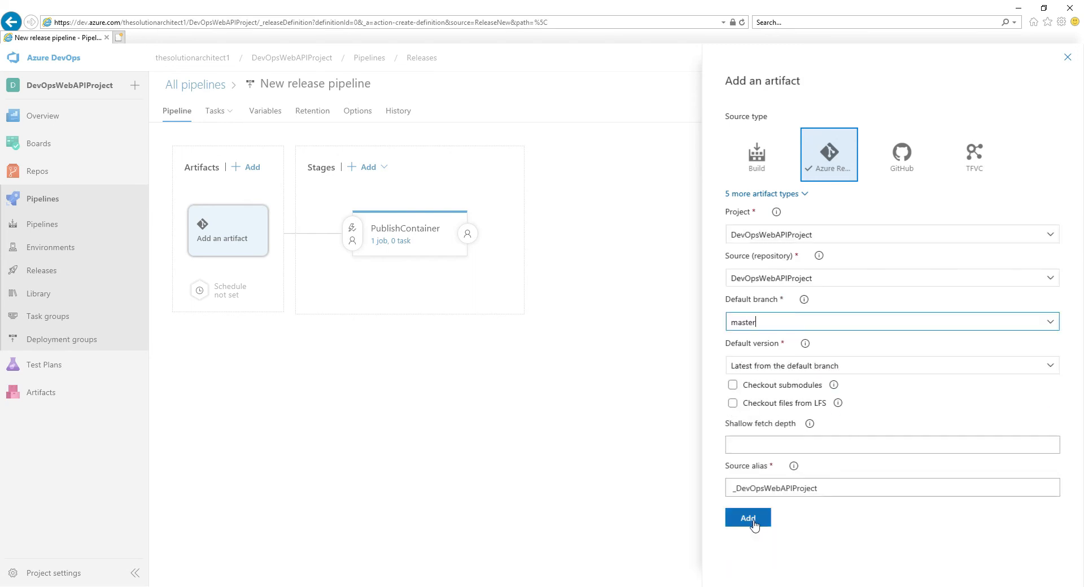
{"action": "left_click", "coordinate": [749, 518]}
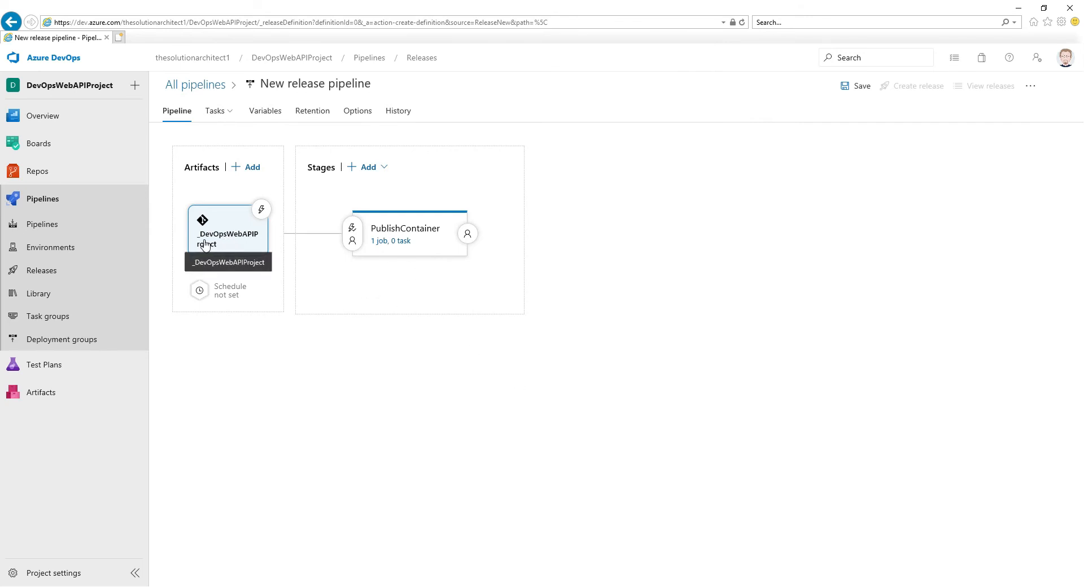
{"action": "left_click", "coordinate": [262, 210]}
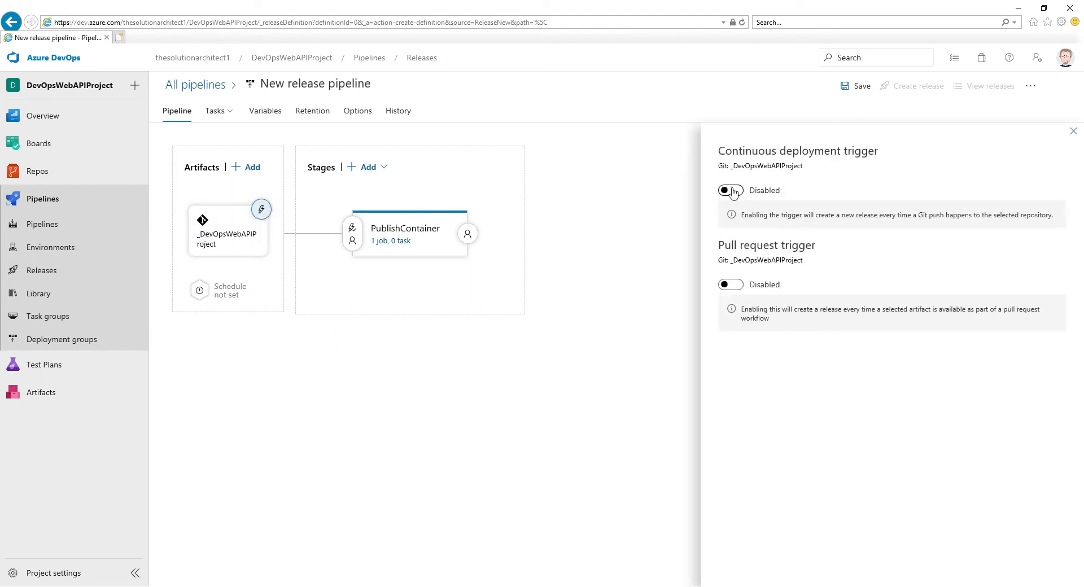
{"action": "left_click", "coordinate": [733, 192]}
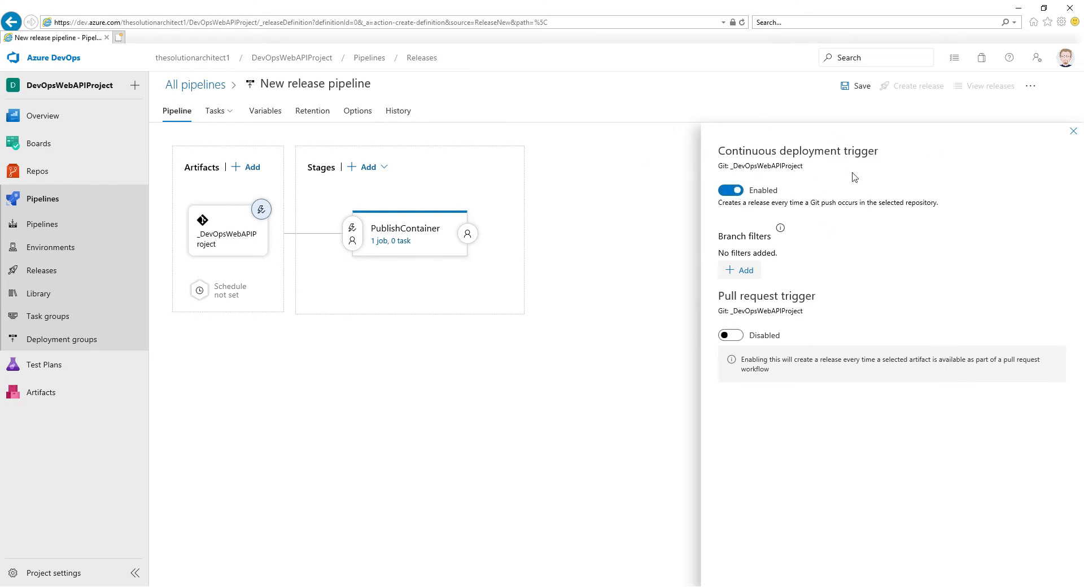
- Set the agent specification of the PublishContainer stage's agent job to windows-2019
{"action": "left_click", "coordinate": [384, 243]}
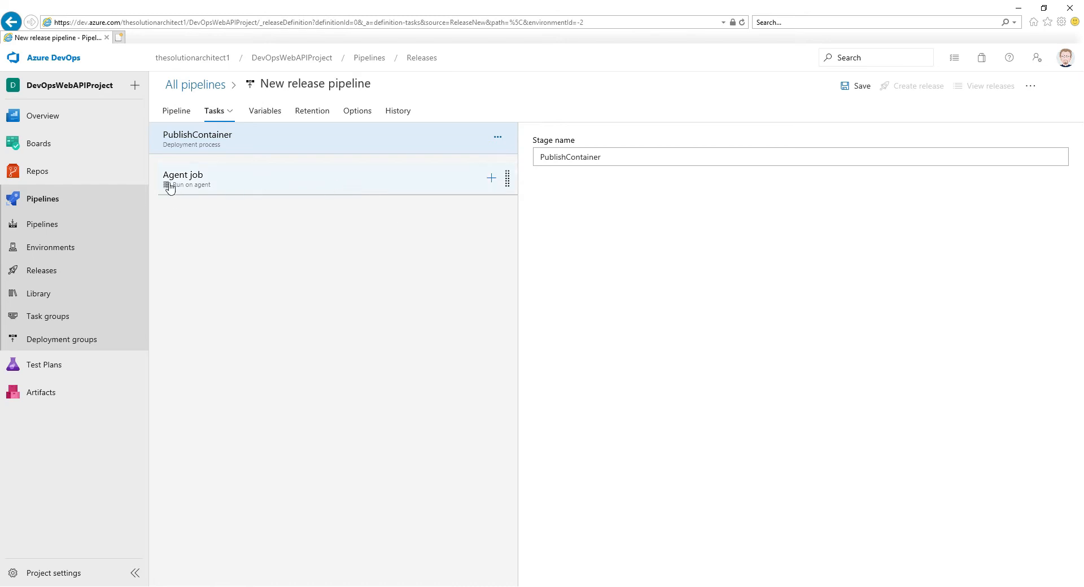
{"action": "left_click", "coordinate": [214, 184]}
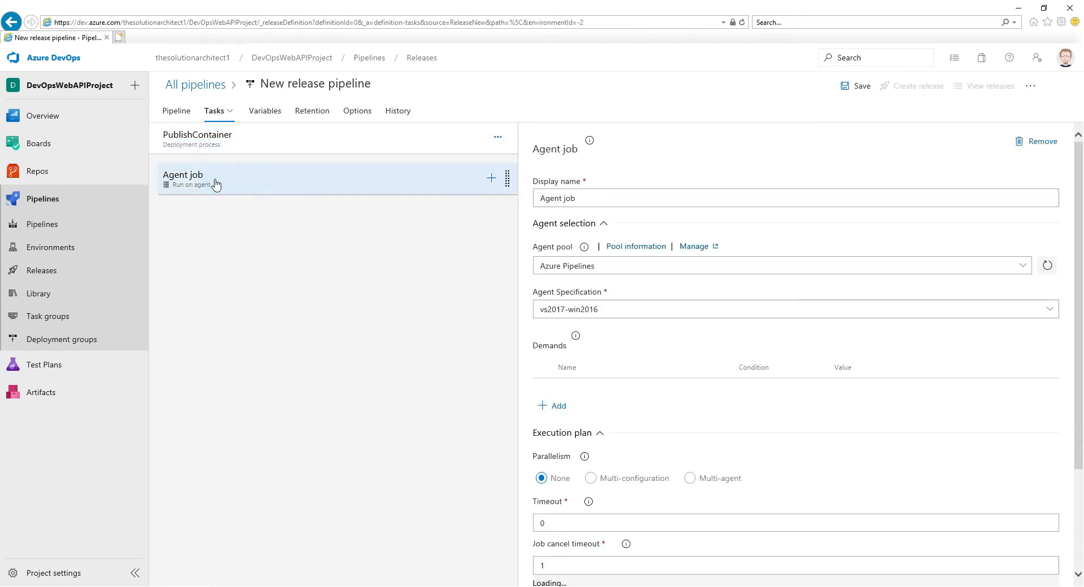
{"action": "left_click", "coordinate": [1051, 311]}
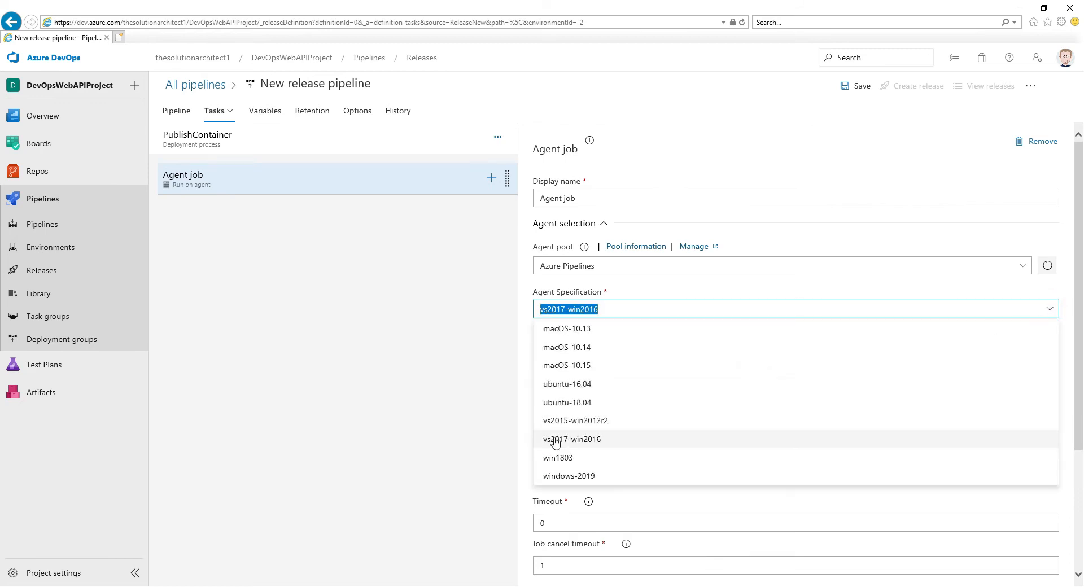
{"action": "left_click", "coordinate": [571, 477]}
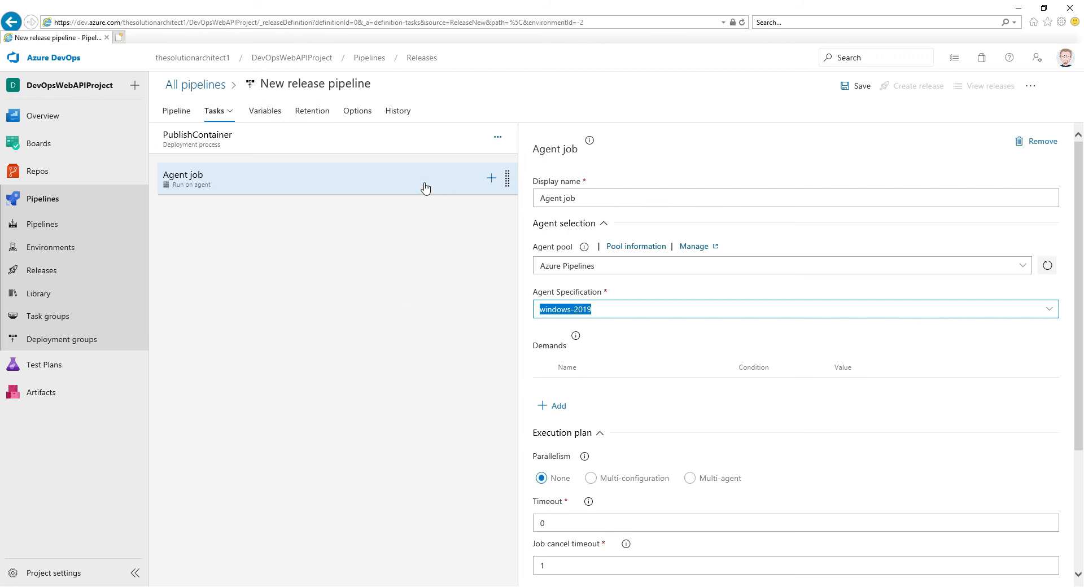
- Add a Docker task from the Build category to the agent job
{"action": "left_click", "coordinate": [492, 181]}
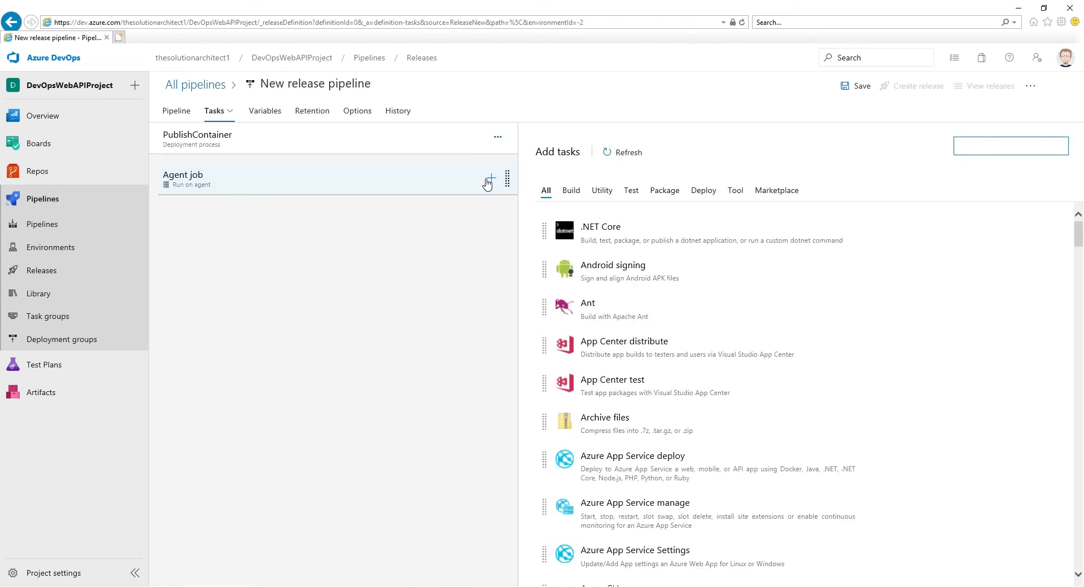
{"action": "scroll", "coordinate": [719, 339], "scroll_direction": "down", "scroll_amount": 3}
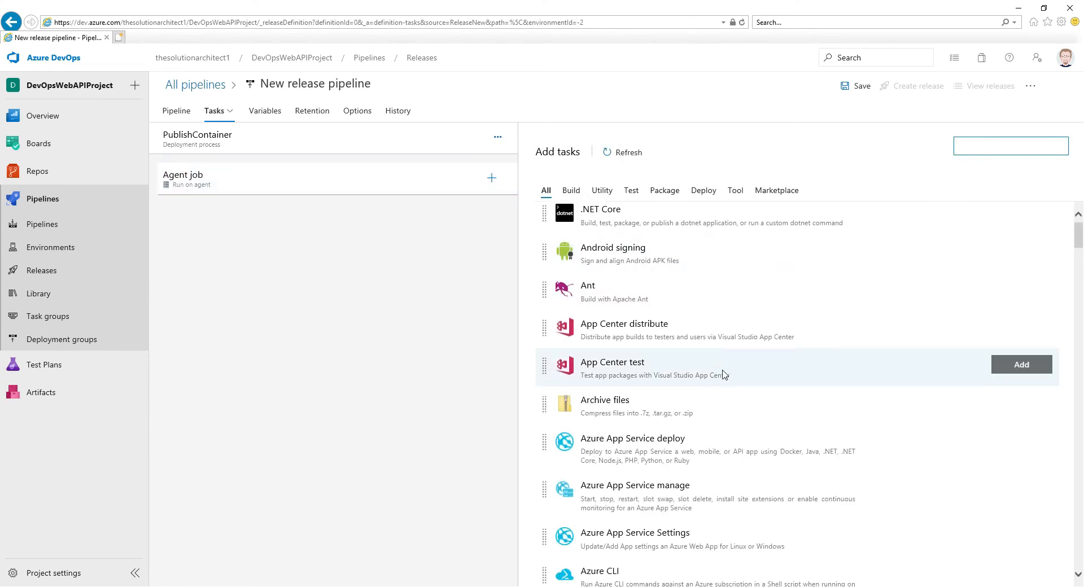
{"action": "scroll", "coordinate": [717, 373], "scroll_direction": "up", "scroll_amount": 3}
{"action": "scroll", "coordinate": [714, 372], "scroll_direction": "down", "scroll_amount": 8}
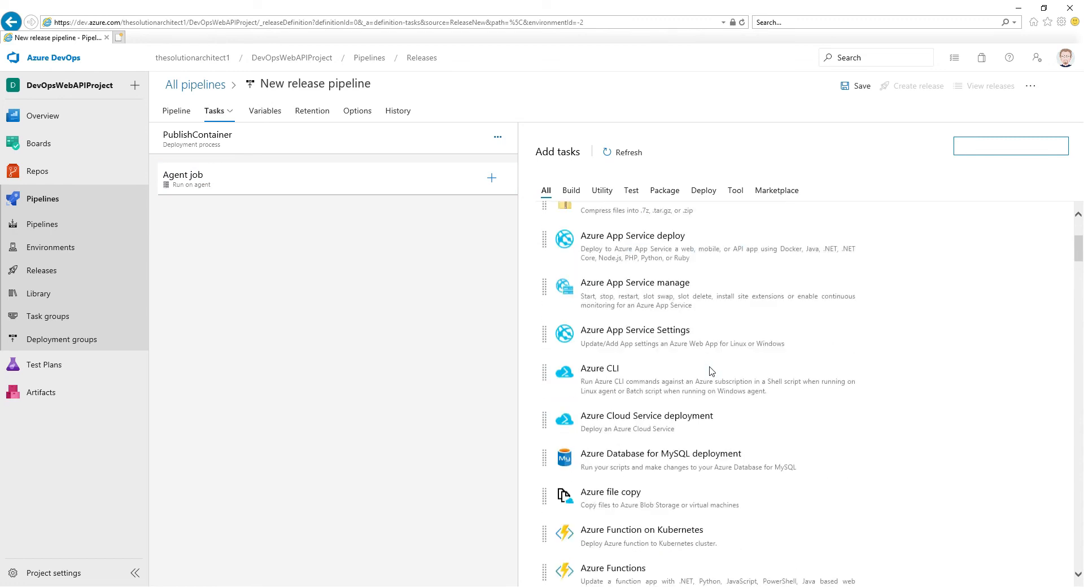
{"action": "scroll", "coordinate": [711, 371], "scroll_direction": "up", "scroll_amount": 2}
{"action": "scroll", "coordinate": [711, 371], "scroll_direction": "up", "scroll_amount": 2}
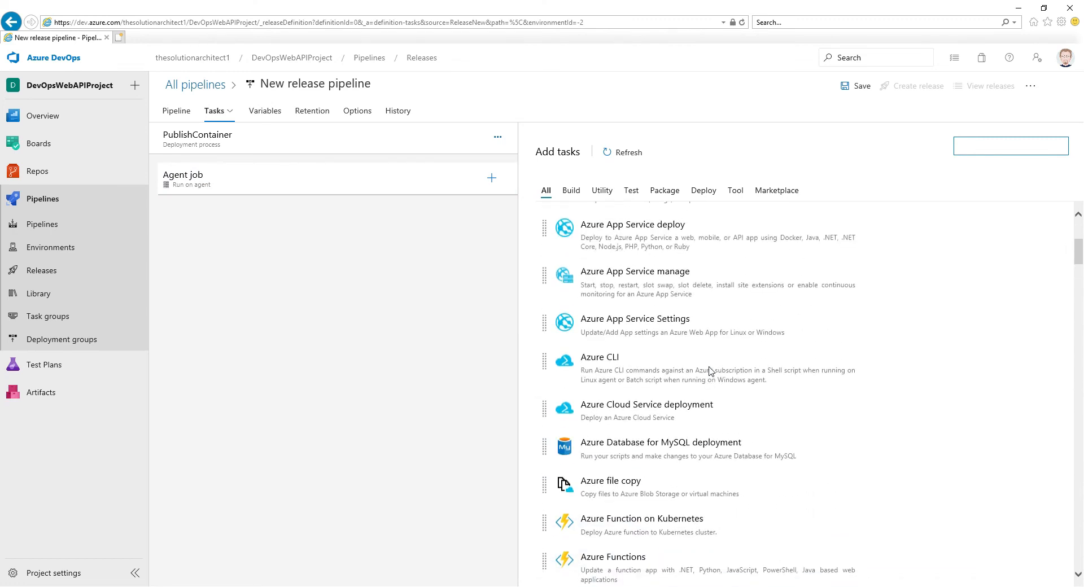
{"action": "scroll", "coordinate": [629, 243], "scroll_direction": "up", "scroll_amount": 1}
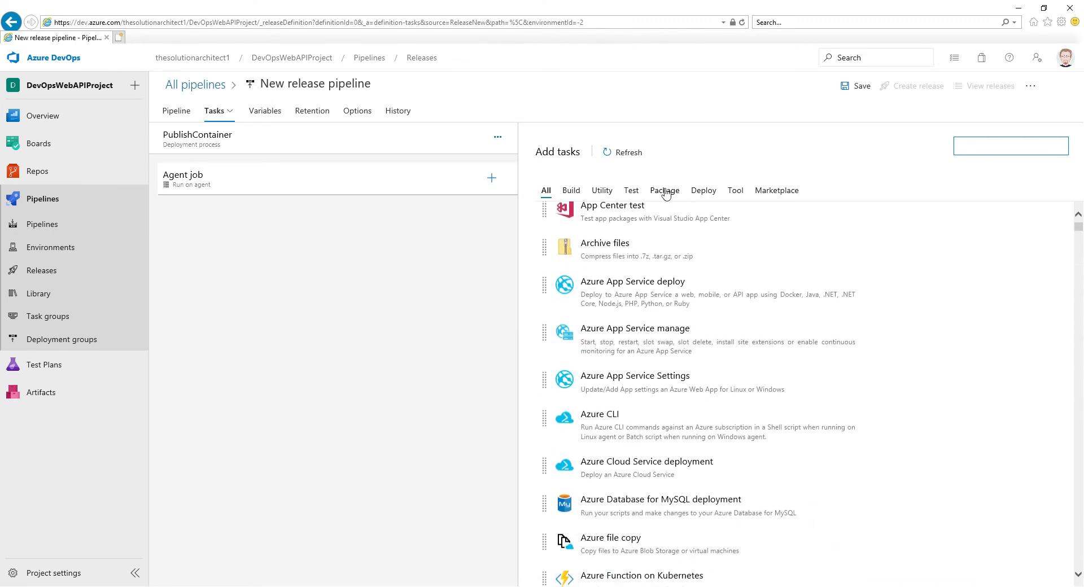
{"action": "left_click", "coordinate": [569, 191]}
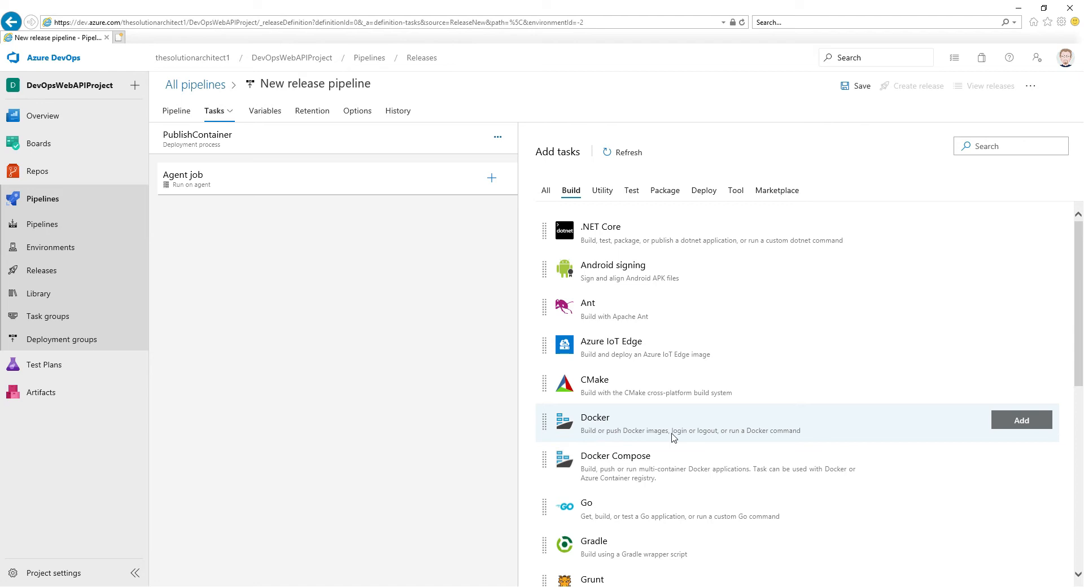
{"action": "left_click", "coordinate": [1010, 426]}
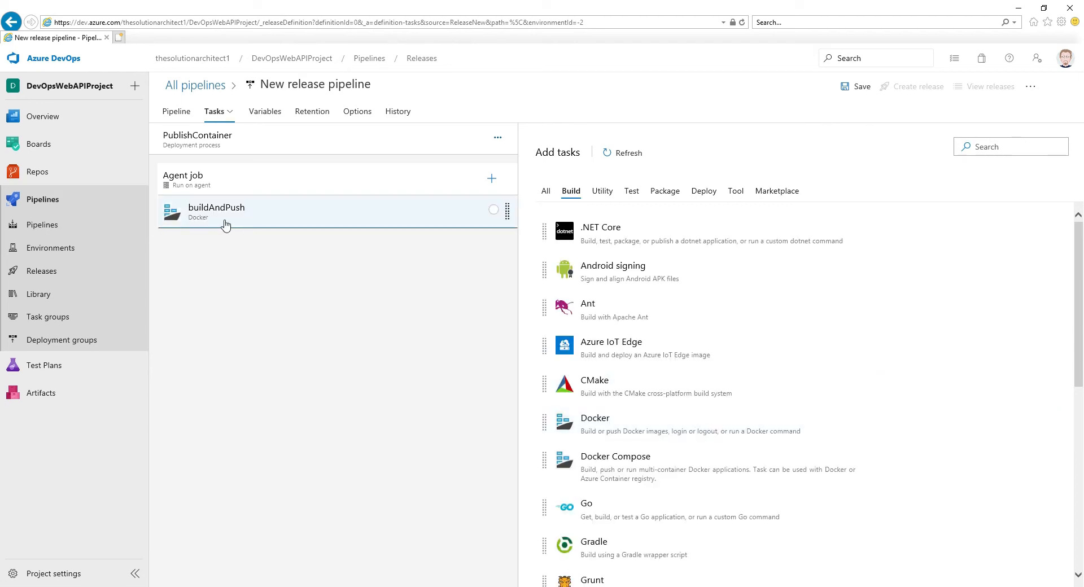
- Start a new service connection for the buildAndPush task, with Azure Container Registry as type, the Pay-As-You-Go subscription and the devopscontainerdemo registry
{"action": "left_click", "coordinate": [263, 215]}
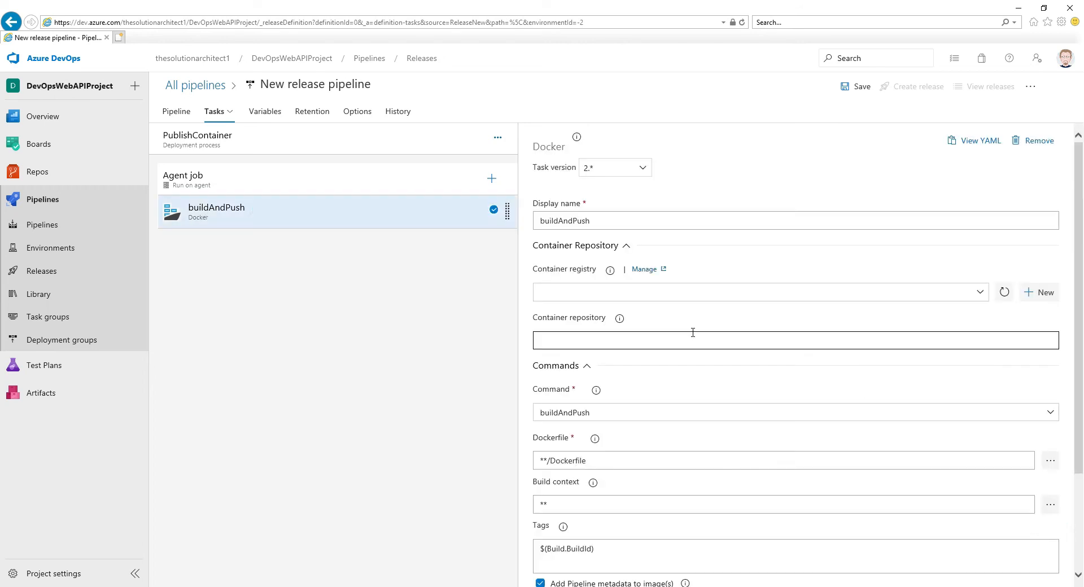
{"action": "left_click", "coordinate": [622, 291]}
{"action": "left_click", "coordinate": [650, 290]}
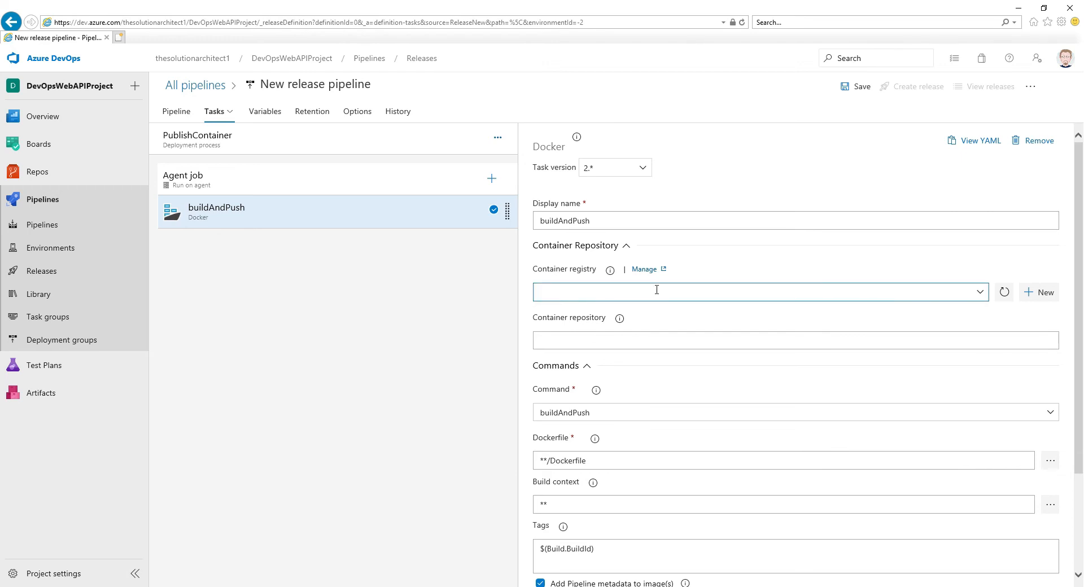
{"action": "left_click", "coordinate": [1036, 292]}
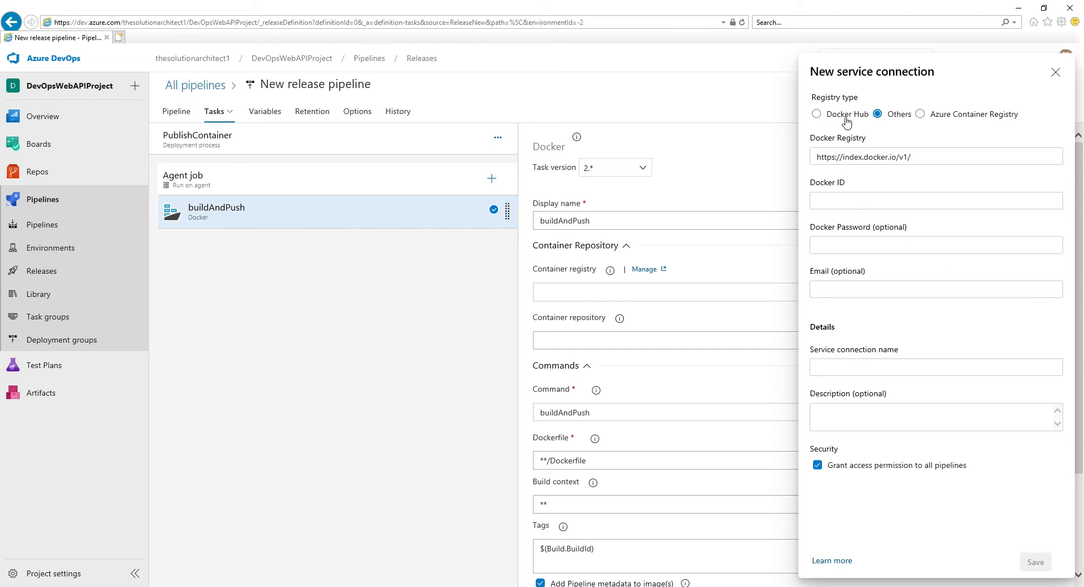
{"action": "left_click", "coordinate": [935, 118]}
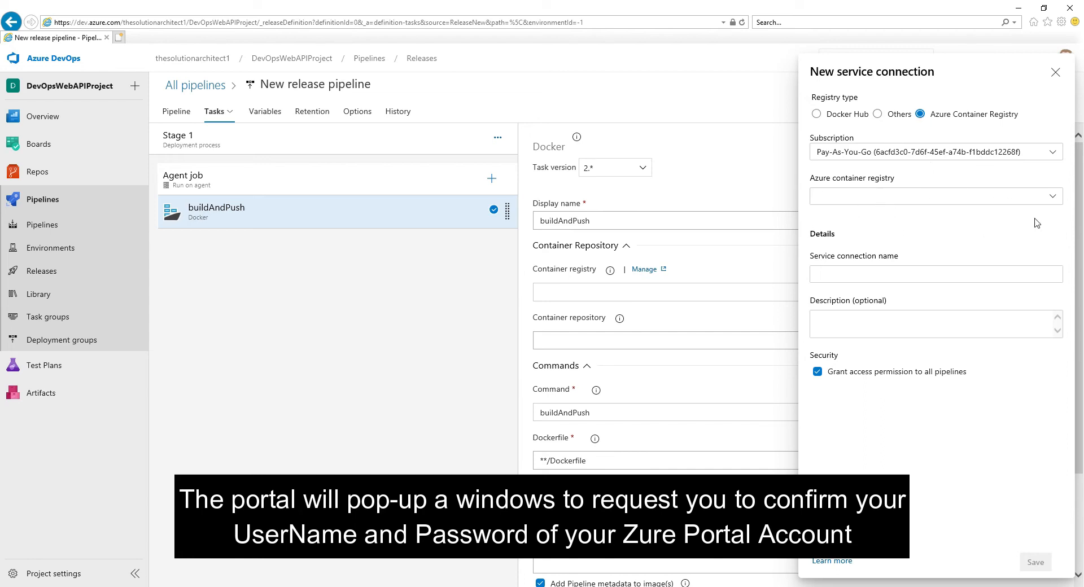
{"action": "left_click", "coordinate": [1052, 196]}
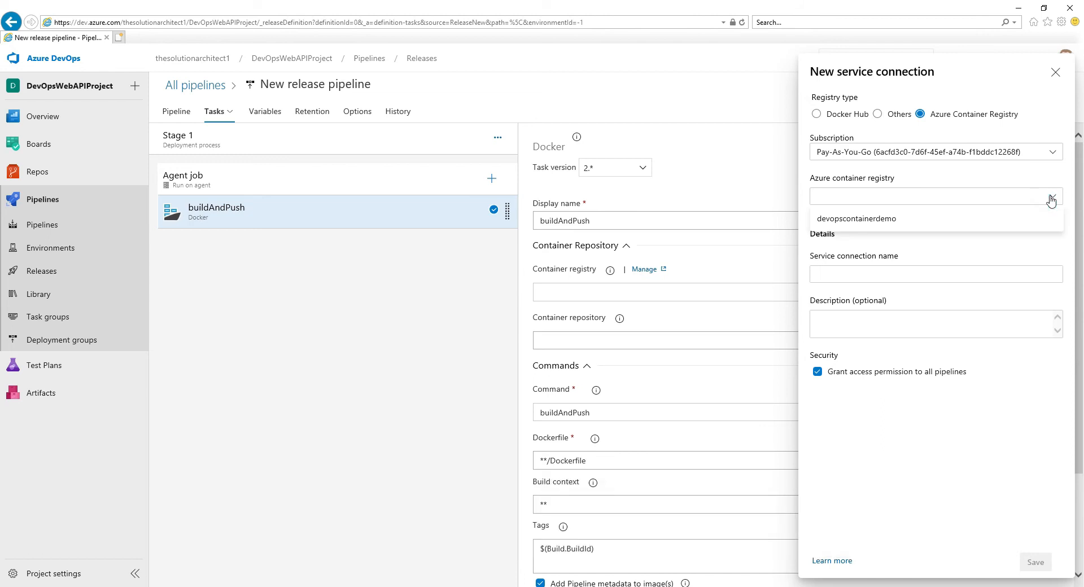
{"action": "left_click", "coordinate": [843, 220]}
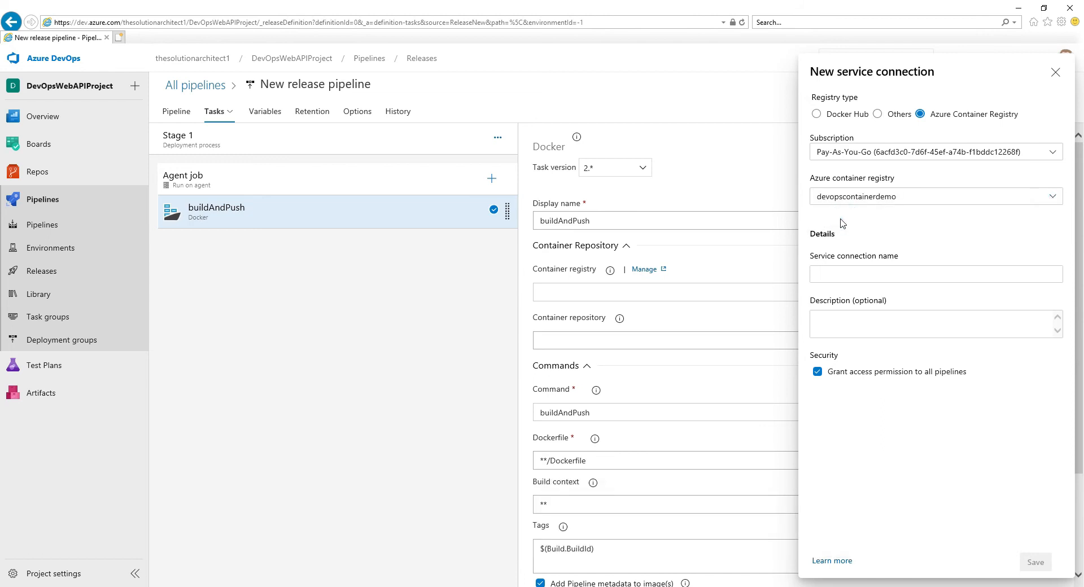
- Name the service connection devopsservicedemo and save it
{"action": "left_click", "coordinate": [859, 271]}
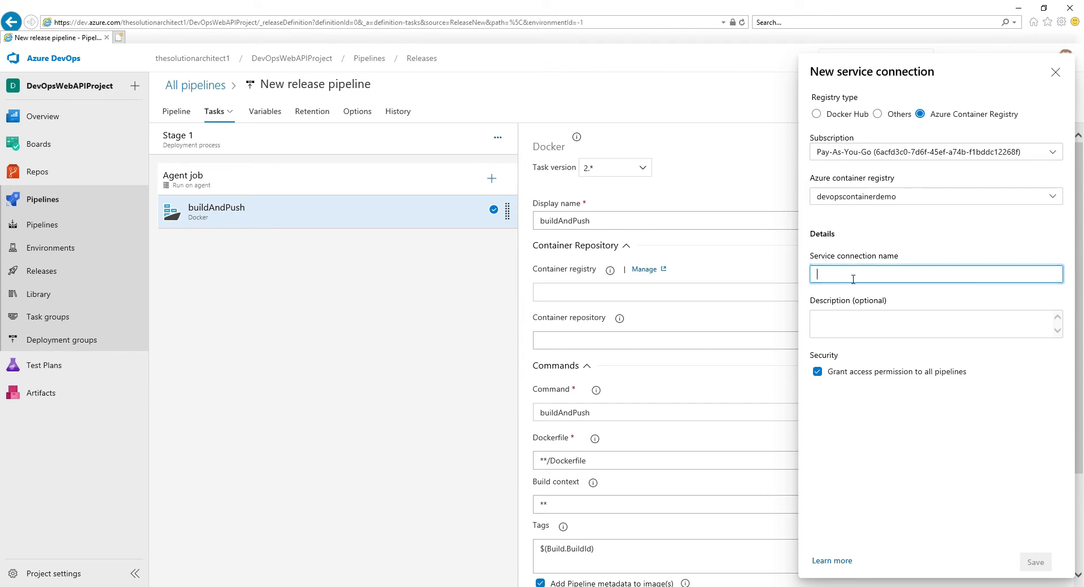
{"action": "type", "text": "devops"}
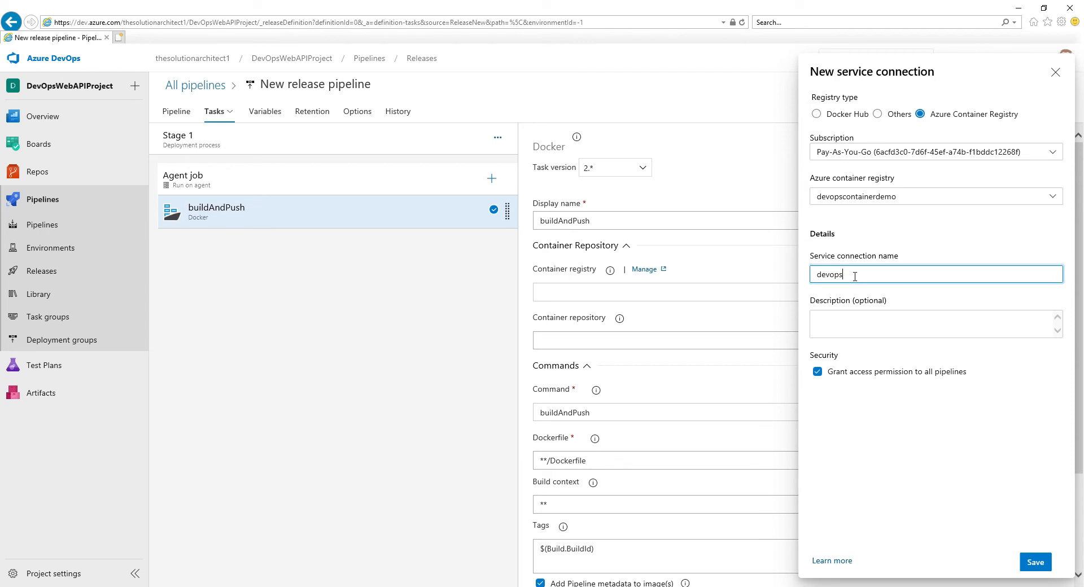
{"action": "type", "text": "servic"}
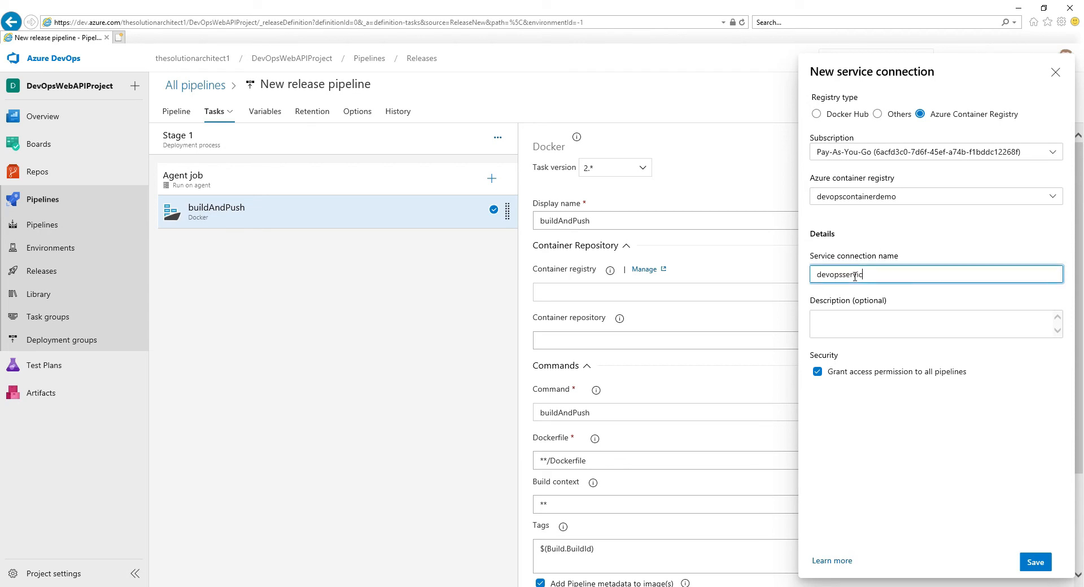
{"action": "type", "text": "econnection"}
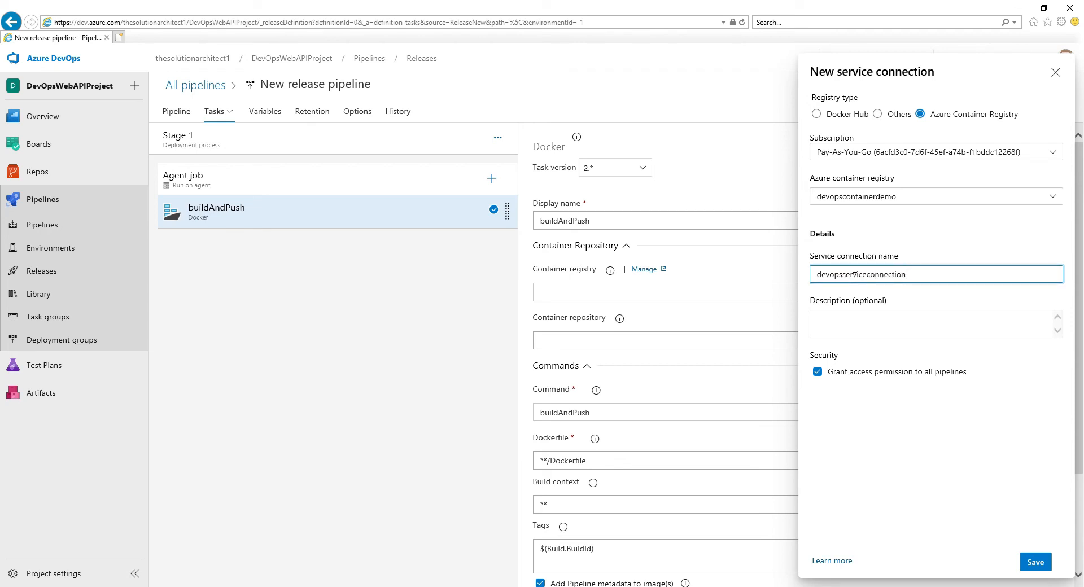
{"action": "key", "text": "BackSpace"}
{"action": "key", "text": "BackSpace"}
{"action": "key", "text": "BackSpace"}
{"action": "key", "text": "BackSpace"}
{"action": "key", "text": "BackSpace"}
{"action": "key", "text": "BackSpace"}
{"action": "key", "text": "BackSpace"}
{"action": "key", "text": "BackSpace"}
{"action": "type", "text": "demo"}
{"action": "left_click", "coordinate": [1037, 563]}
{"action": "left_click", "coordinate": [1037, 563]}
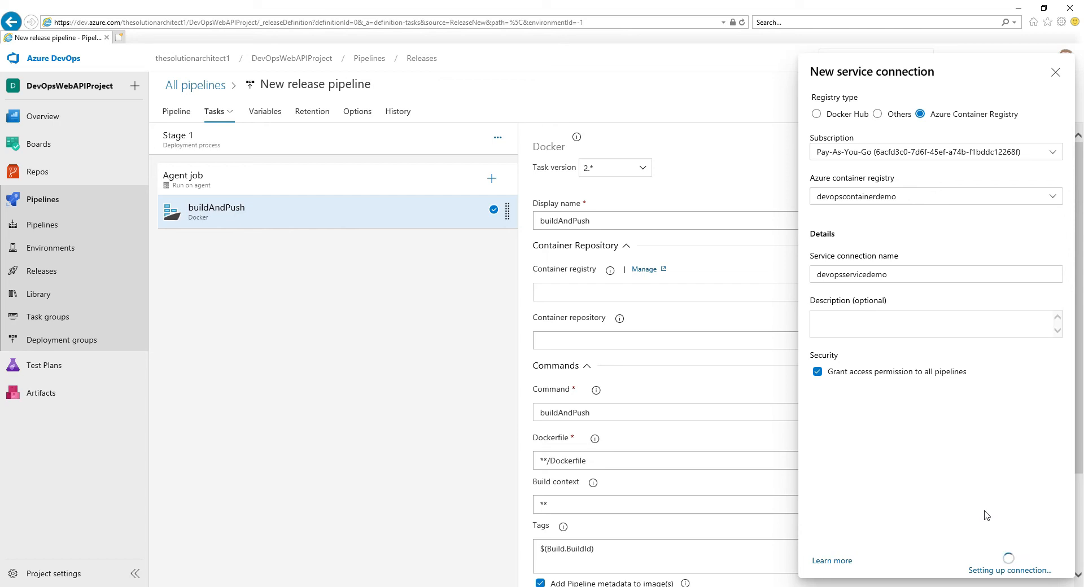
- Set the buildAndPush task's container repository to weathercontainerapi and save the release pipeline in the root folder
{"action": "left_click", "coordinate": [797, 337]}
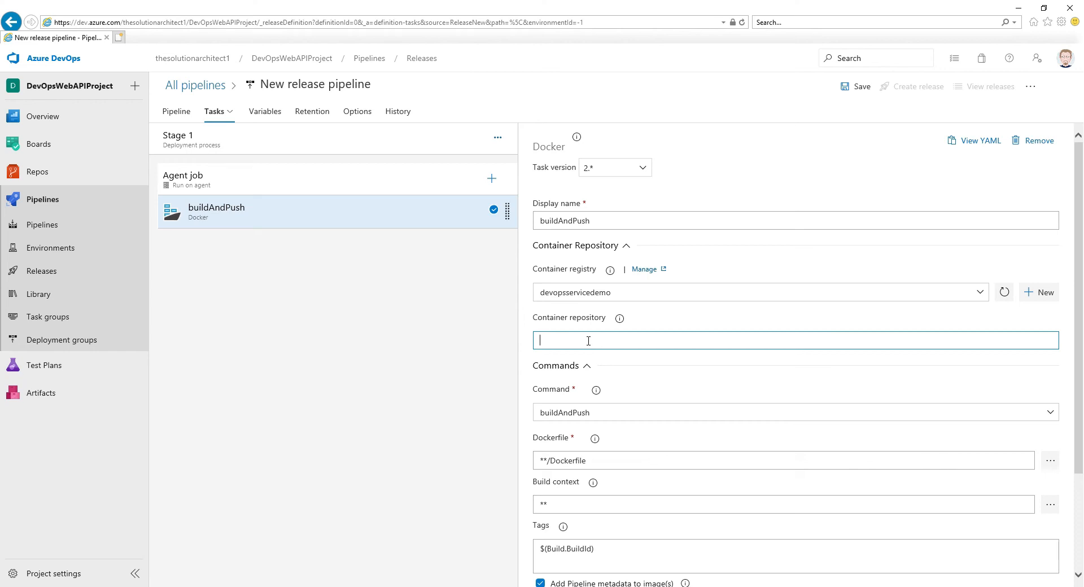
{"action": "type", "text": "weathercontainerapi"}
{"action": "left_click_drag", "start_coordinate": [621, 340], "coordinate": [535, 343]}
{"action": "scroll", "coordinate": [758, 366], "scroll_direction": "down", "scroll_amount": 3}
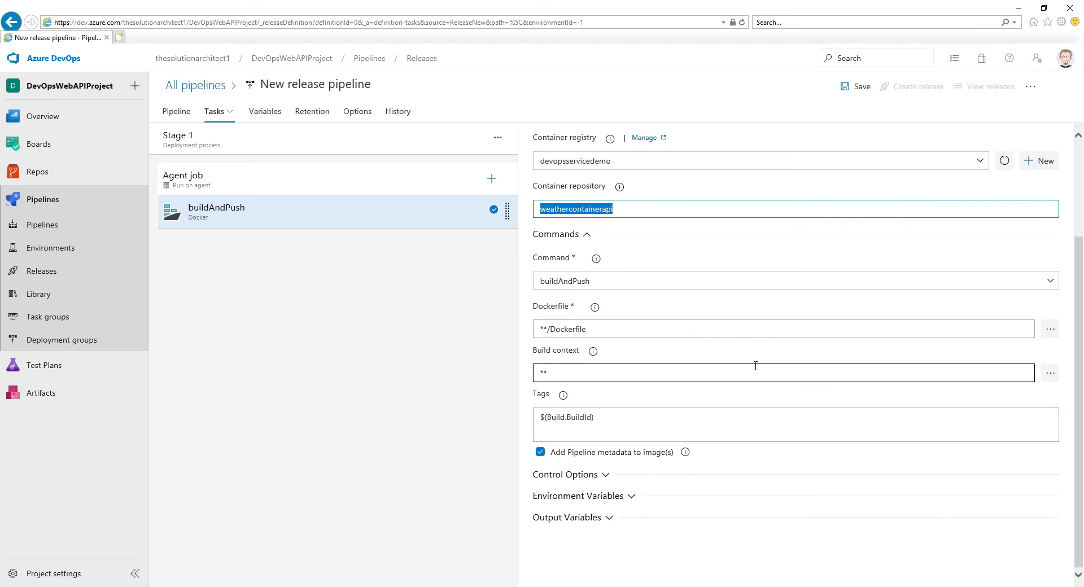
{"action": "scroll", "coordinate": [753, 428], "scroll_direction": "up", "scroll_amount": 3}
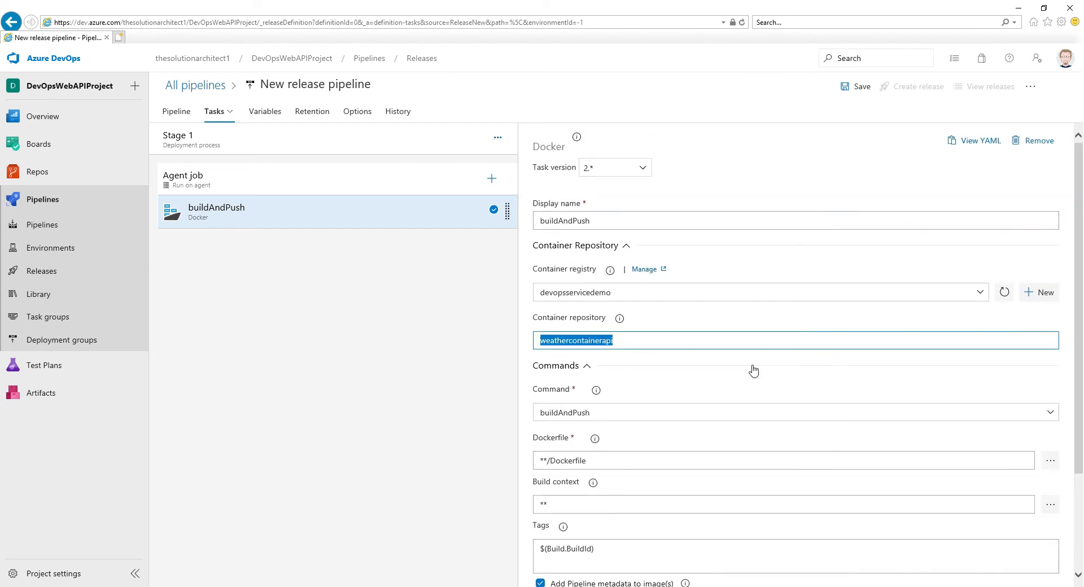
{"action": "scroll", "coordinate": [753, 371], "scroll_direction": "down", "scroll_amount": 3}
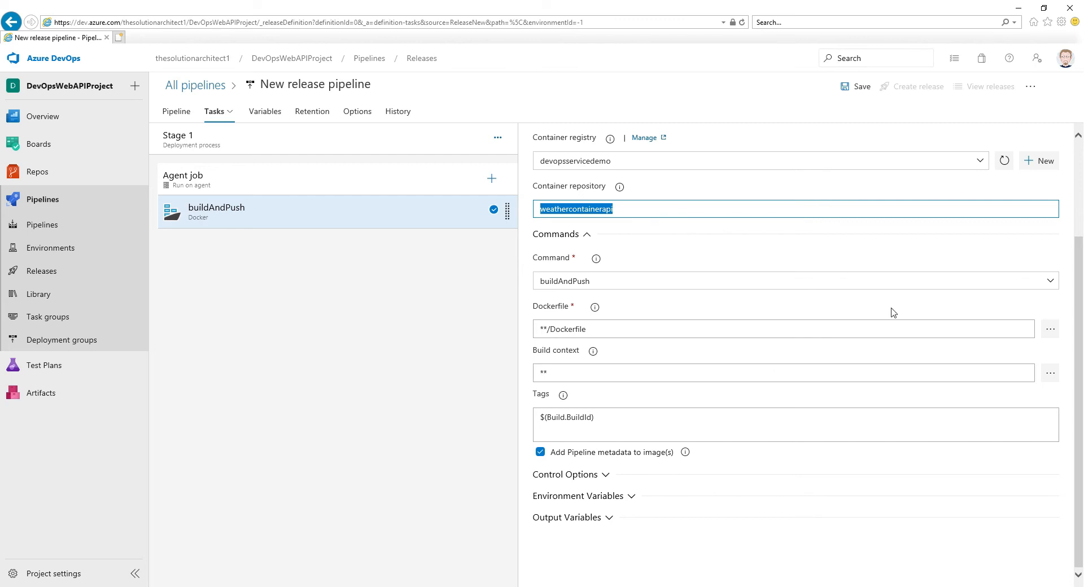
{"action": "left_click", "coordinate": [861, 87]}
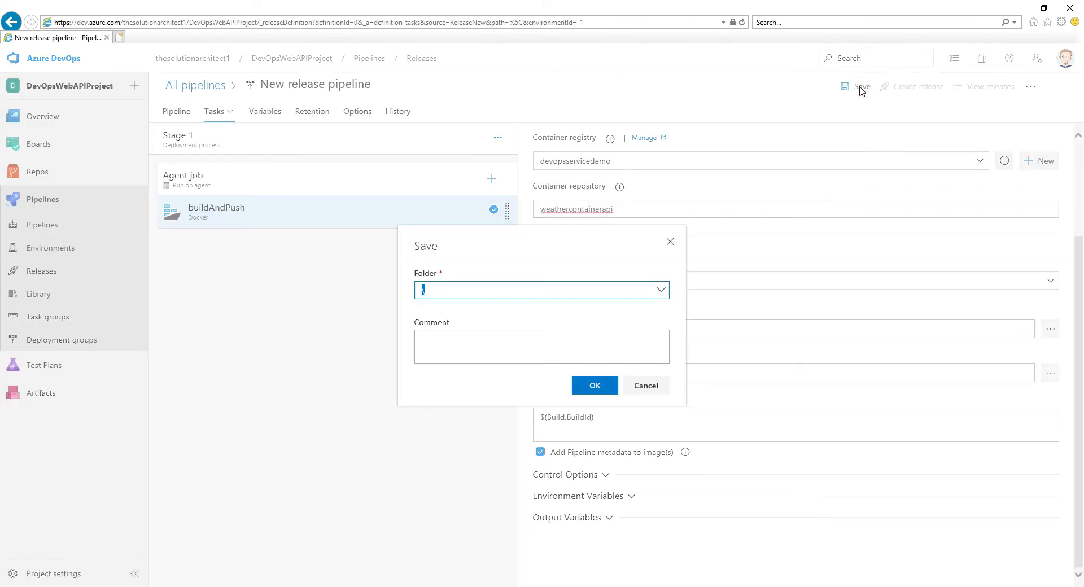
{"action": "left_click", "coordinate": [603, 381]}
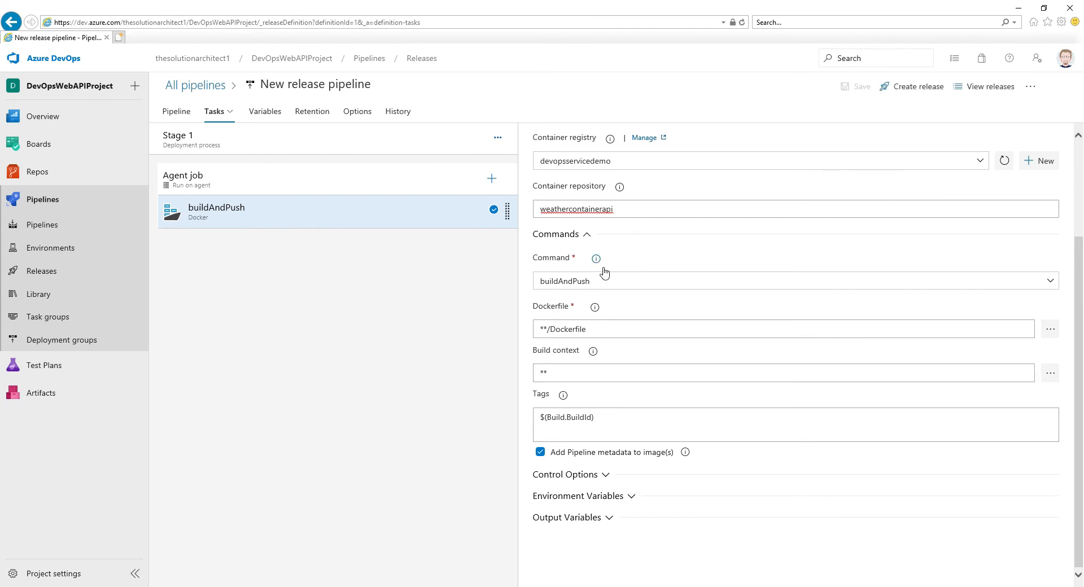
- Create a new release from the pipeline with Stage 1 switched from an automated to a manual trigger
{"action": "left_click", "coordinate": [911, 86]}
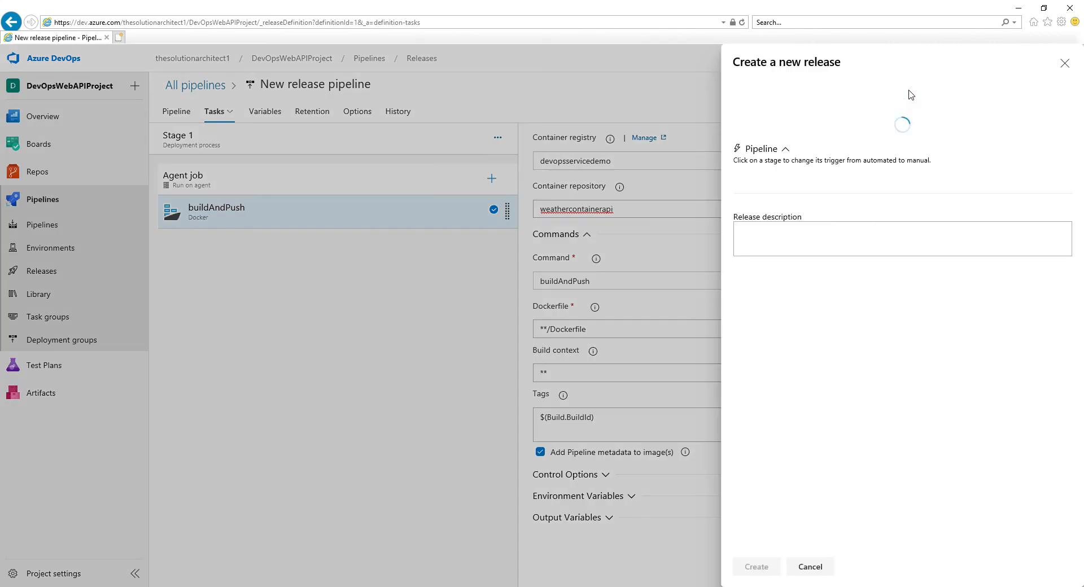
{"action": "left_click", "coordinate": [1055, 203]}
{"action": "left_click", "coordinate": [757, 230]}
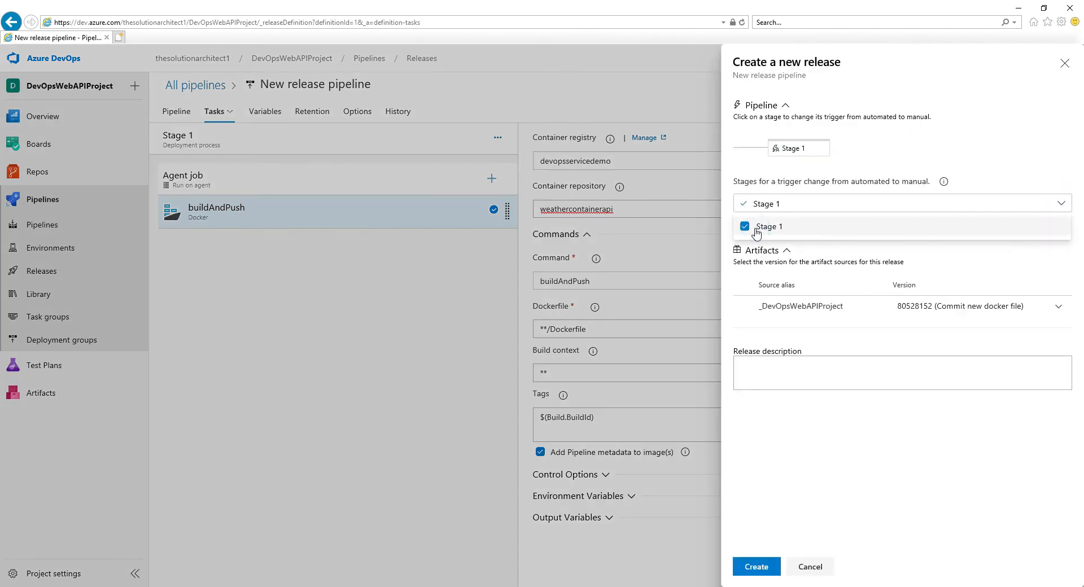
{"action": "left_click", "coordinate": [806, 252]}
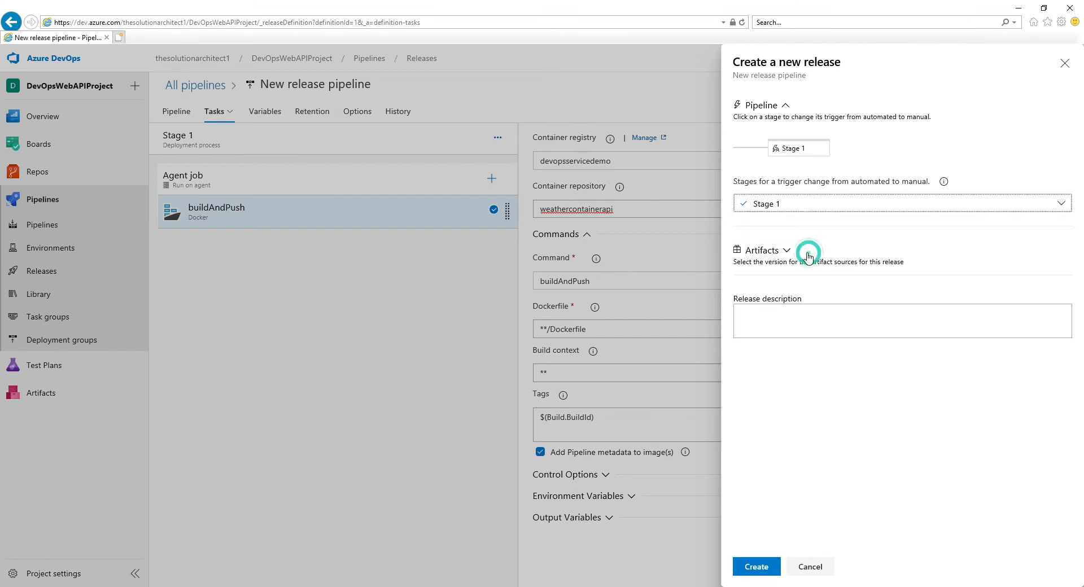
{"action": "left_click", "coordinate": [771, 252]}
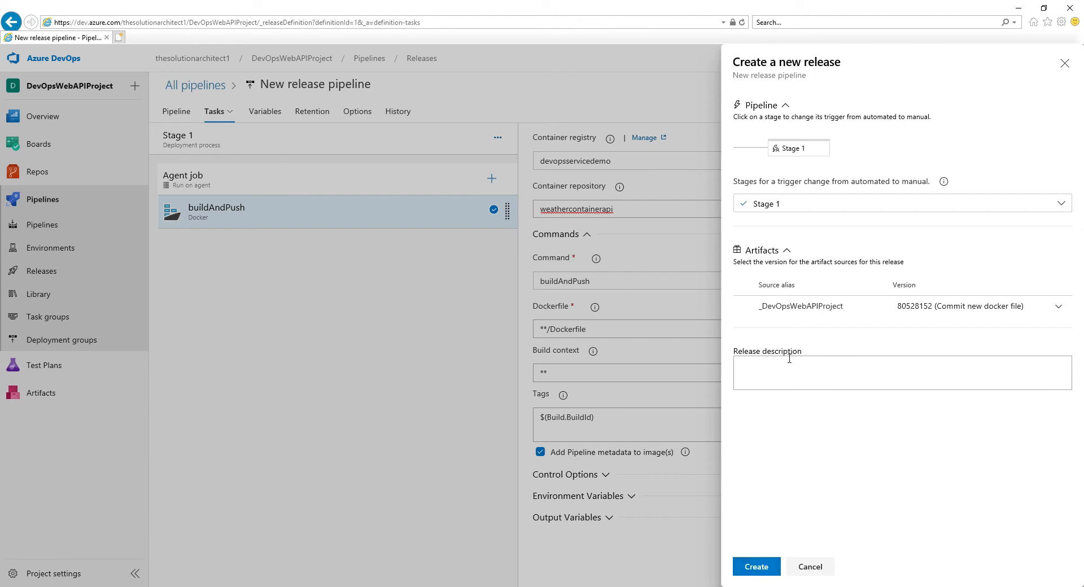
{"action": "left_click", "coordinate": [760, 568]}
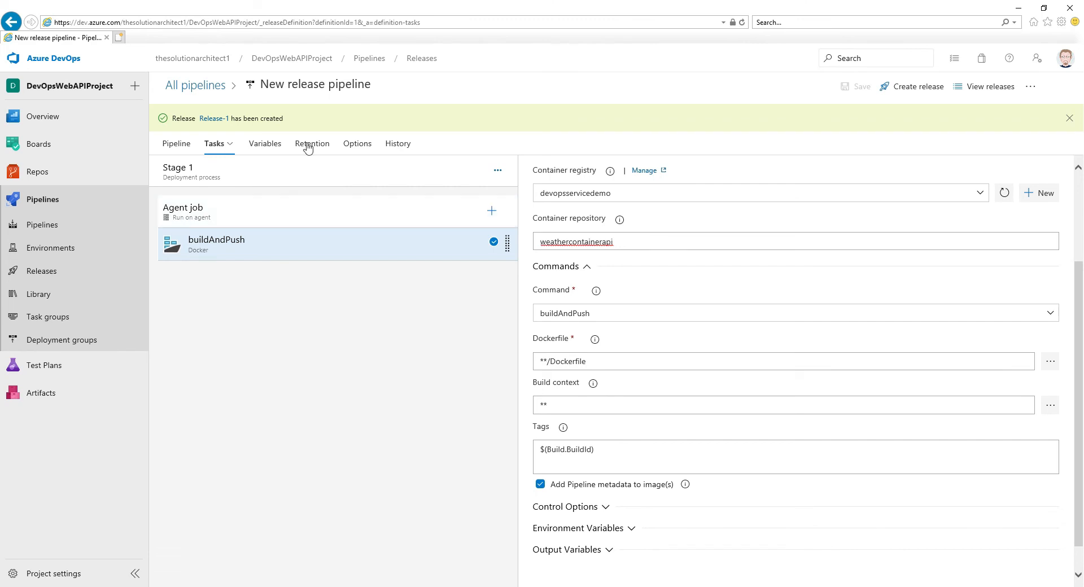
- Deploy Stage 1 of Release-1 manually and open the stage's deployment logs
{"action": "left_click", "coordinate": [210, 119]}
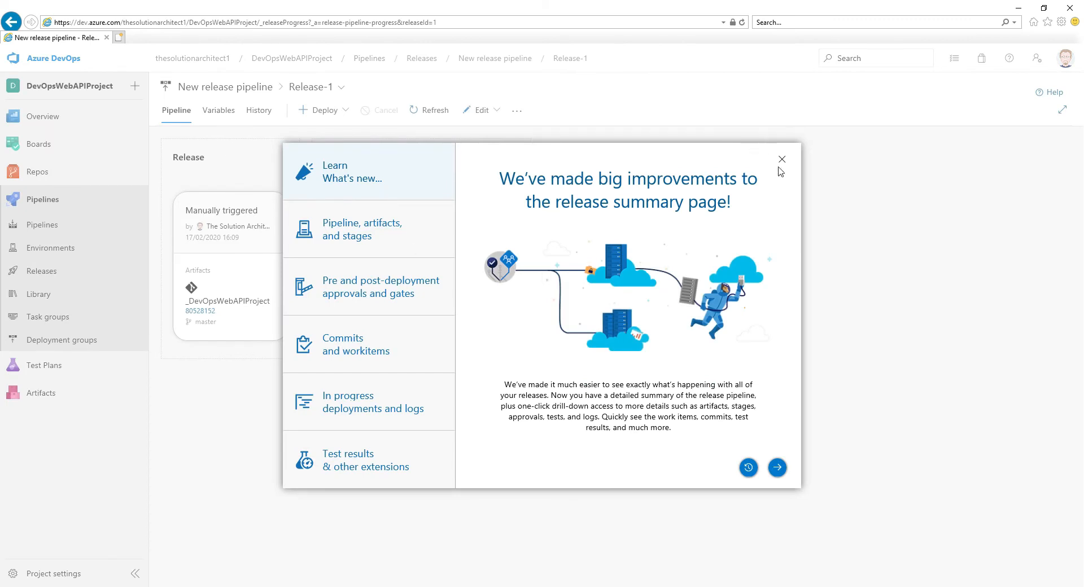
{"action": "left_click", "coordinate": [782, 161]}
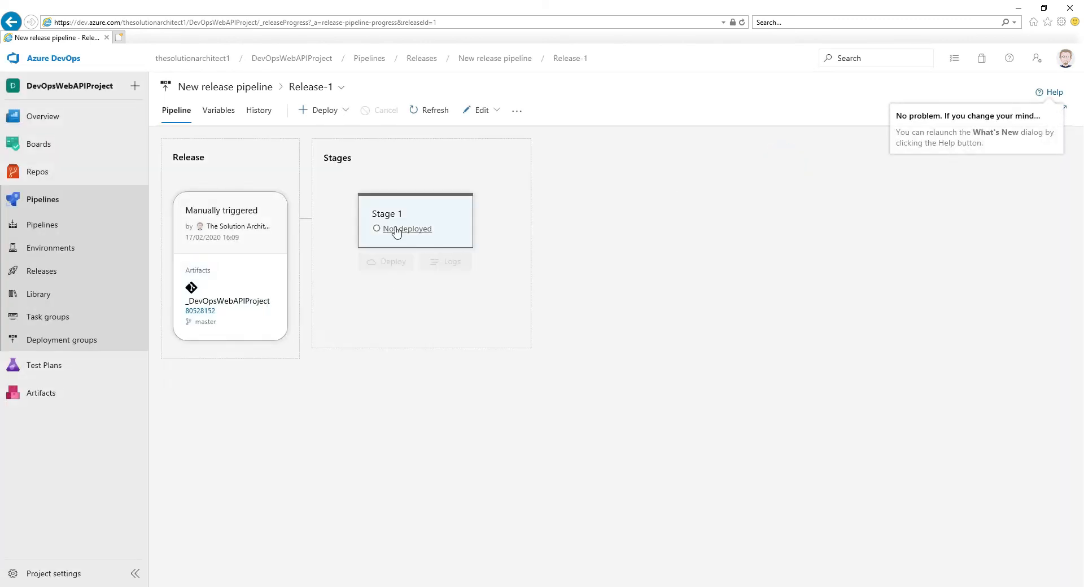
{"action": "mouse_move", "coordinate": [395, 232]}
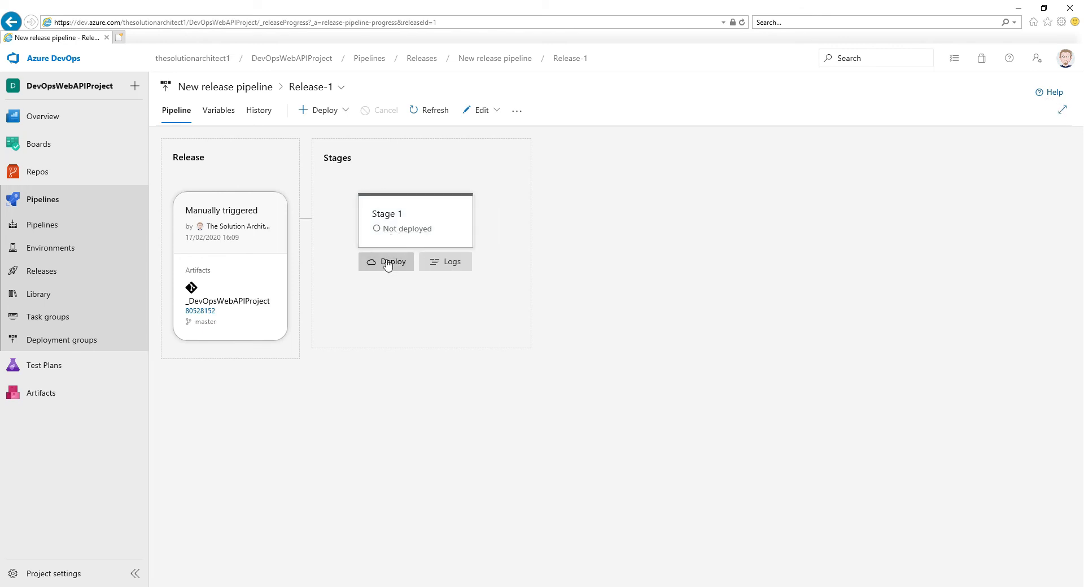
{"action": "left_click", "coordinate": [388, 263]}
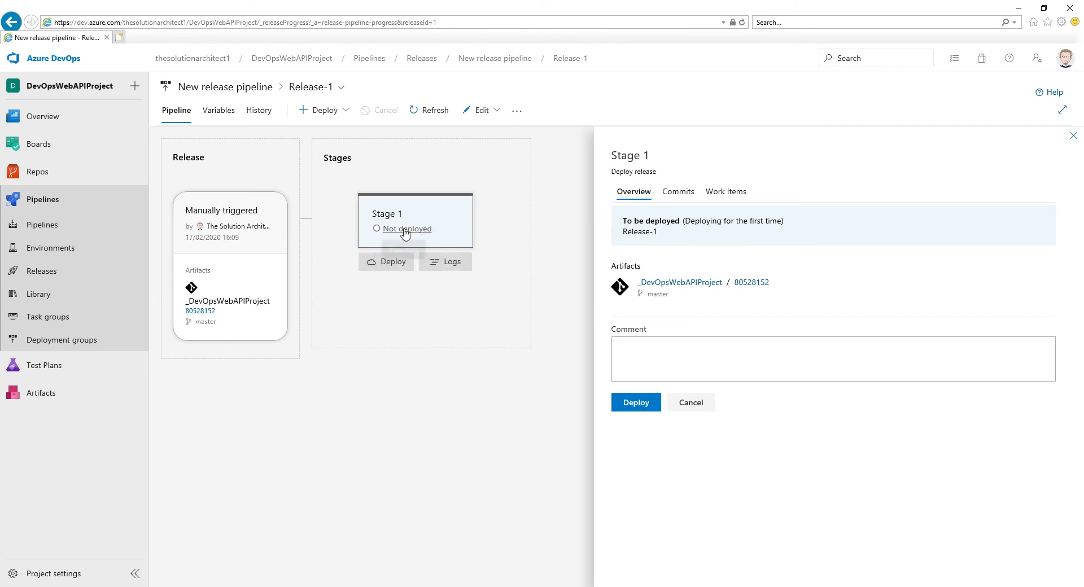
{"action": "left_click", "coordinate": [642, 407]}
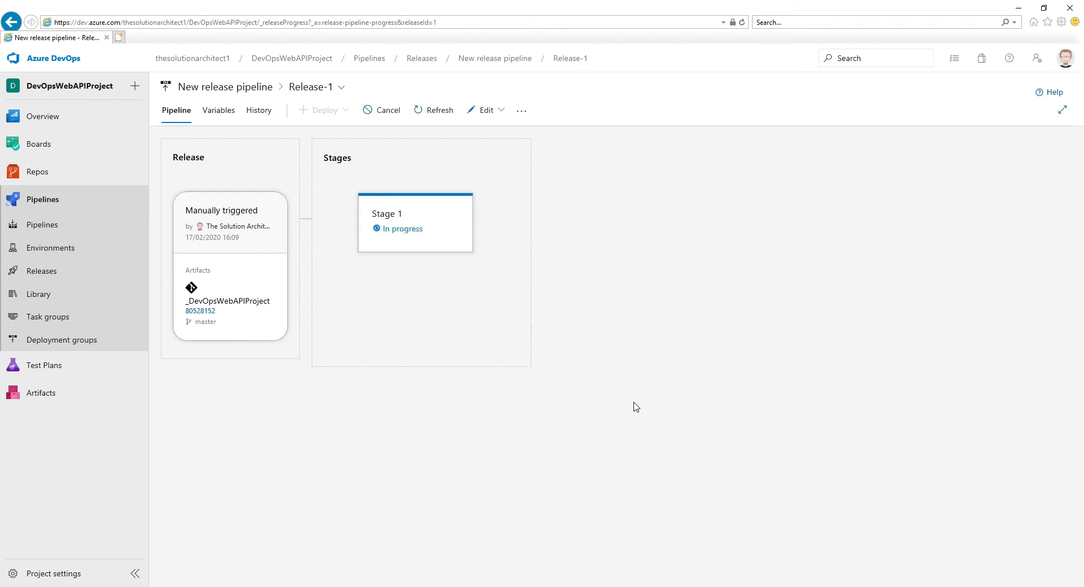
{"action": "mouse_move", "coordinate": [389, 235]}
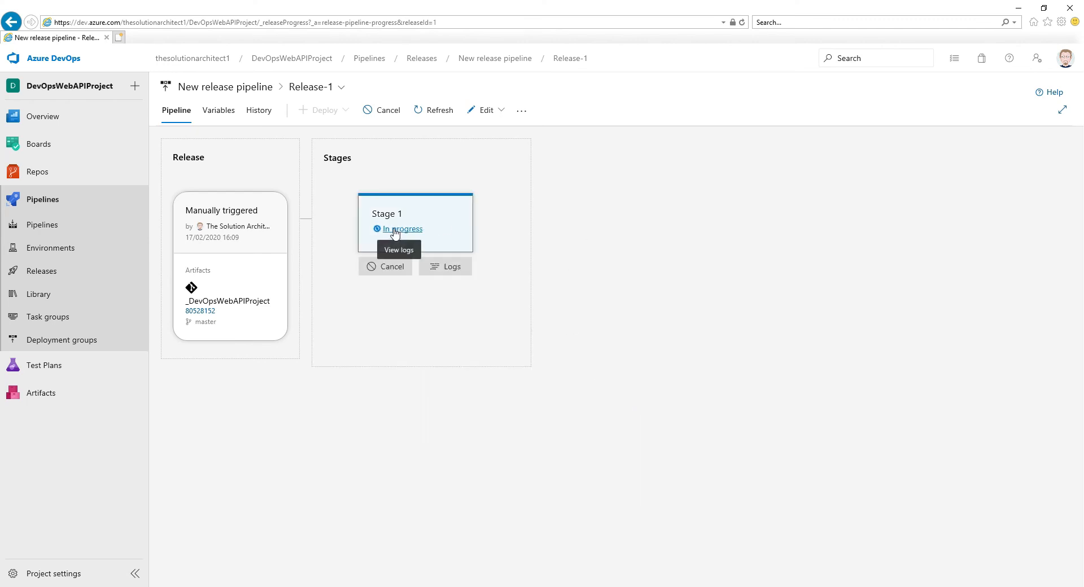
{"action": "left_click", "coordinate": [395, 232]}
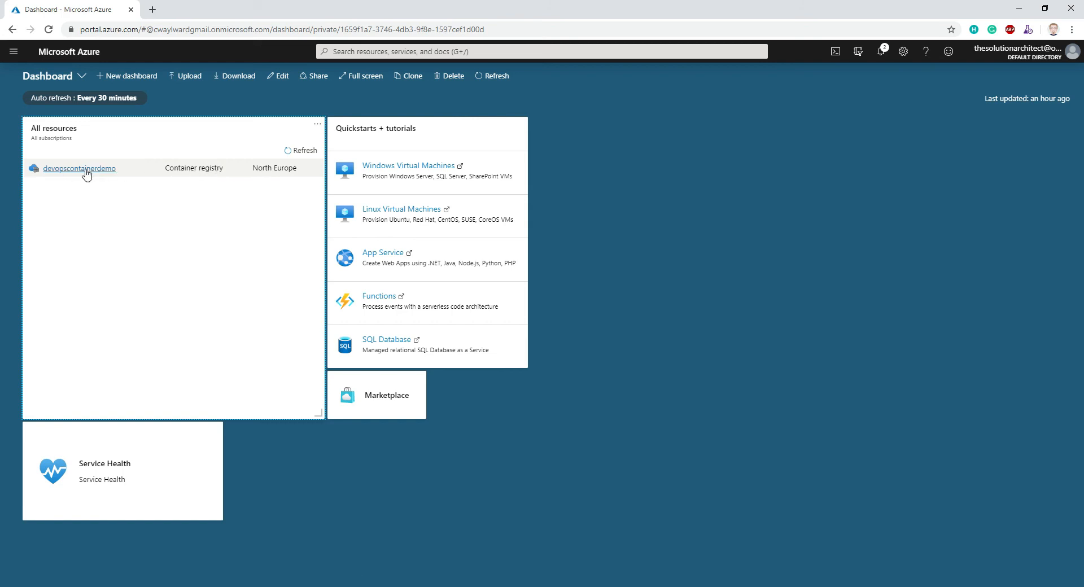
- In the Azure portal, open the image tag in the weathercontainerapi repository of the devopscontainerdemo container registry
{"action": "left_click", "coordinate": [81, 171]}
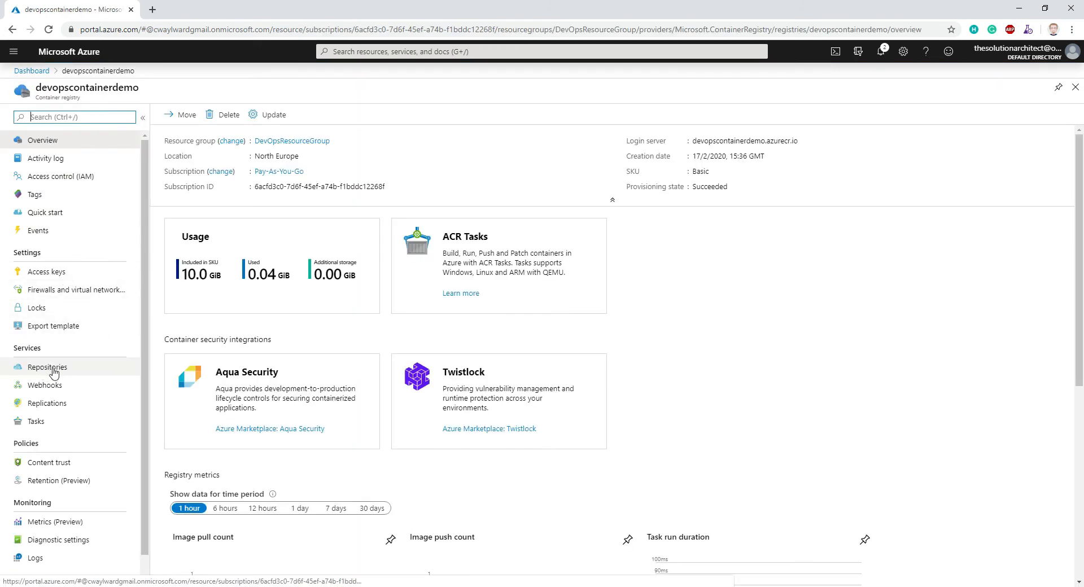
{"action": "left_click", "coordinate": [52, 372]}
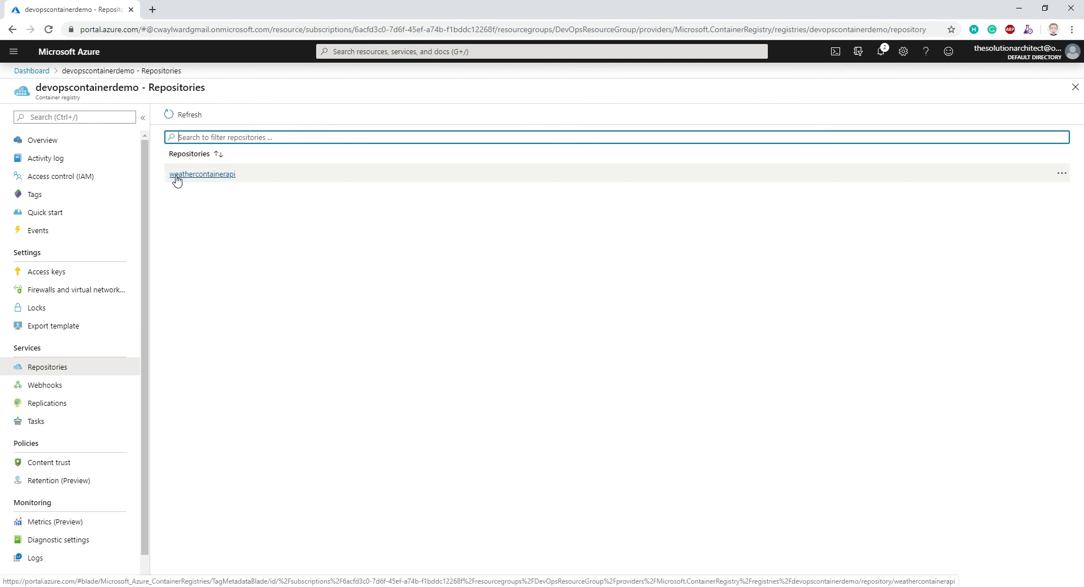
{"action": "left_click", "coordinate": [219, 180]}
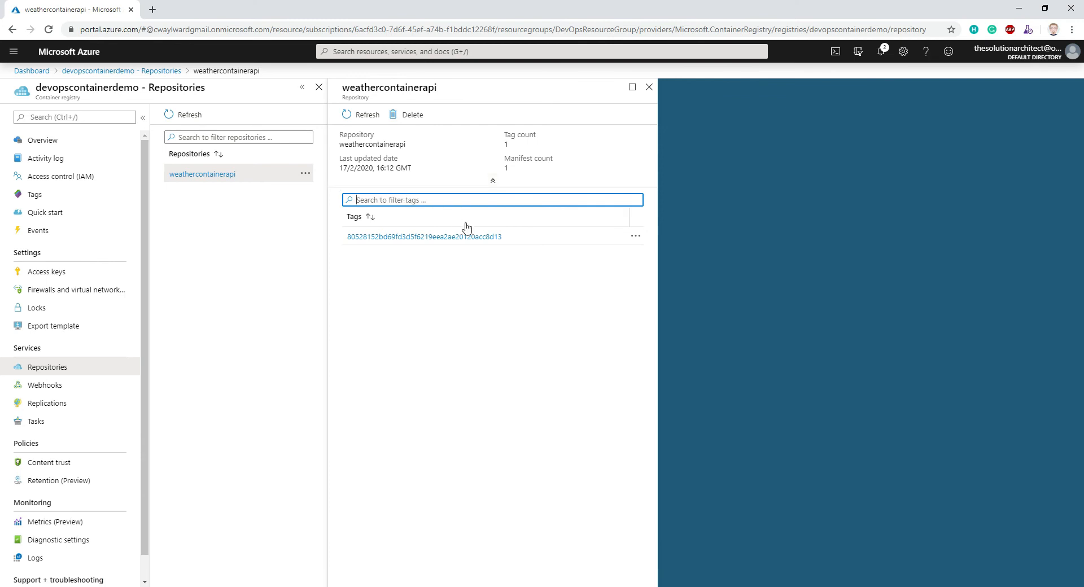
{"action": "left_click", "coordinate": [444, 238]}
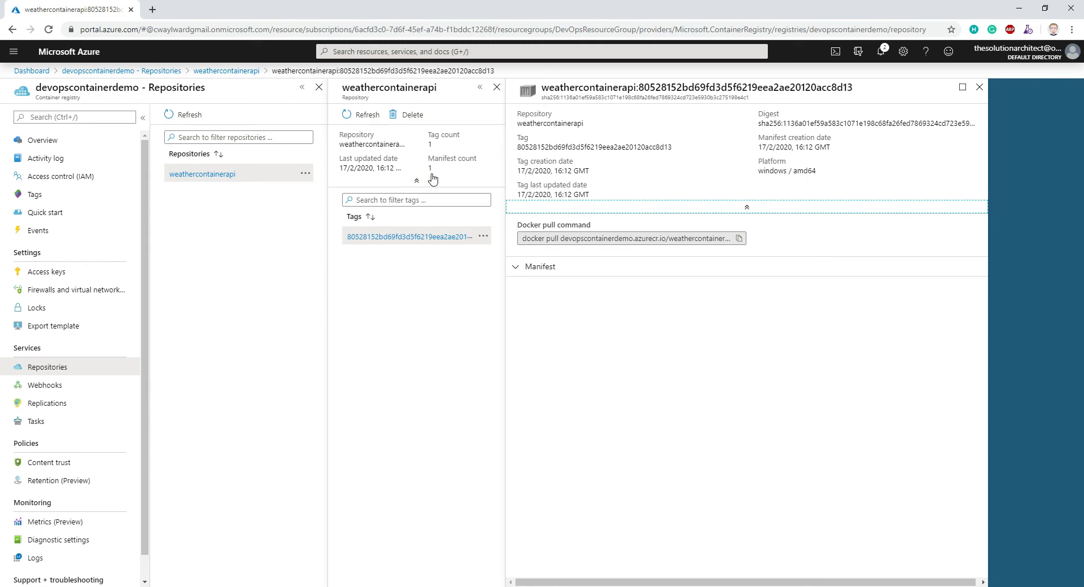
- Examine the full Docker pull command of the weathercontainerapi image, from the registry address to the image tag
{"action": "left_click_drag", "start_coordinate": [561, 239], "coordinate": [693, 239]}
{"action": "left_click", "coordinate": [664, 241]}
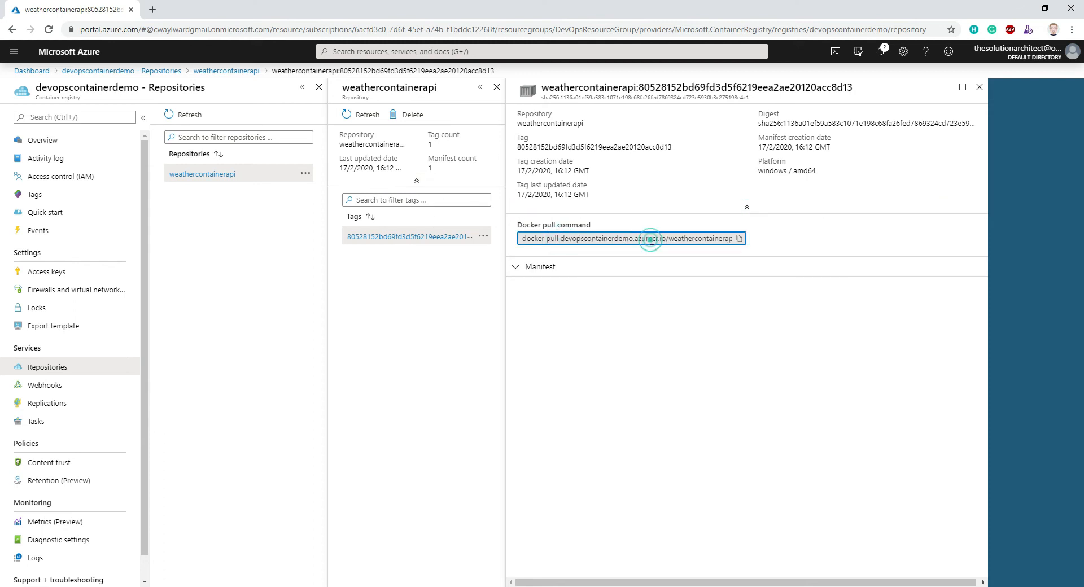
{"action": "left_click_drag", "start_coordinate": [561, 238], "coordinate": [658, 239]}
{"action": "left_click", "coordinate": [561, 238]}
{"action": "left_click_drag", "start_coordinate": [561, 239], "coordinate": [733, 239]}
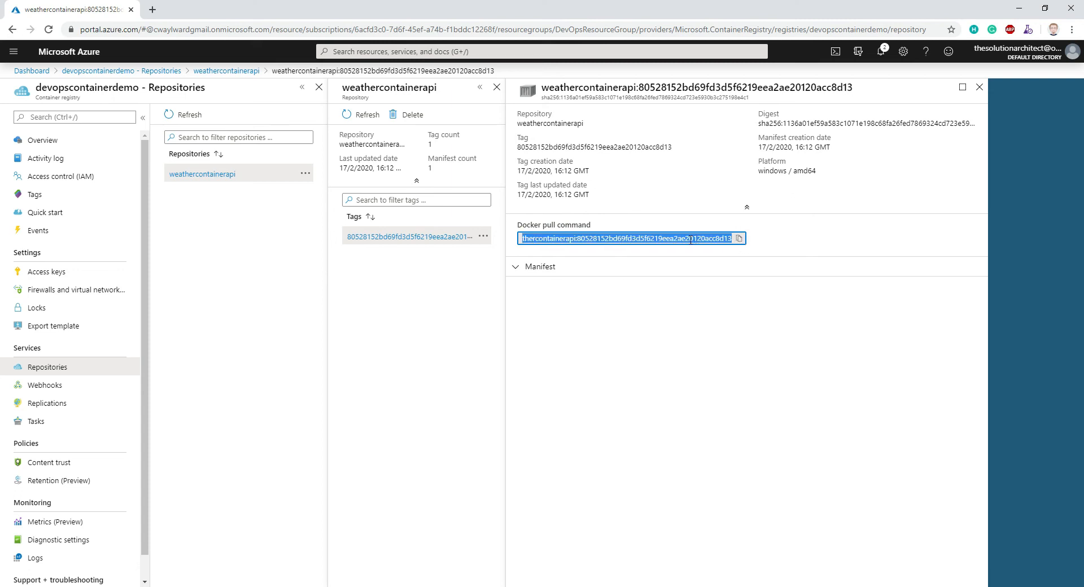
{"action": "left_click", "coordinate": [539, 239]}
{"action": "left_click_drag", "start_coordinate": [522, 240], "coordinate": [484, 243]}
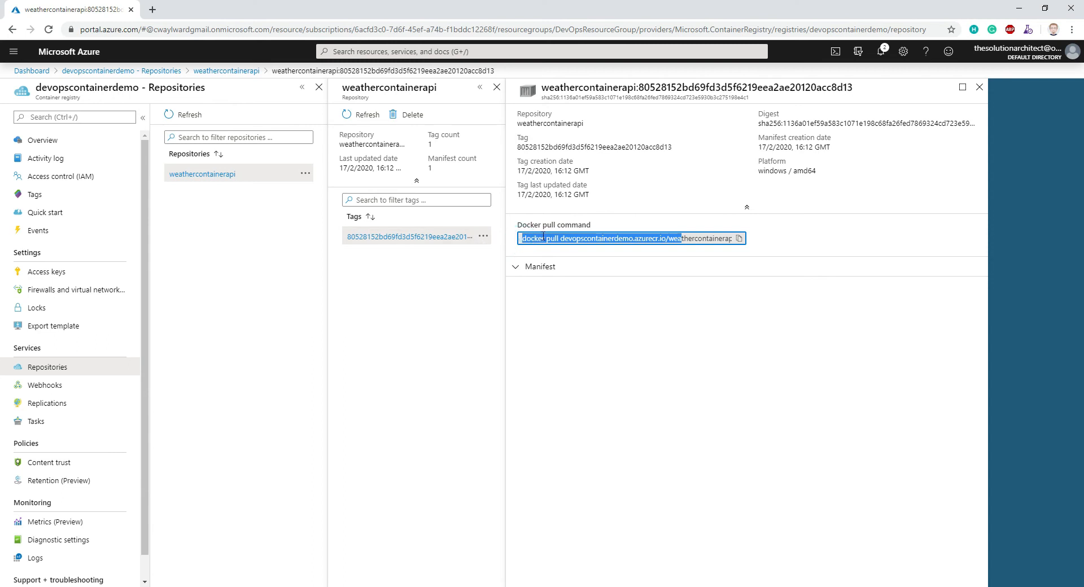
{"action": "left_click", "coordinate": [576, 238]}
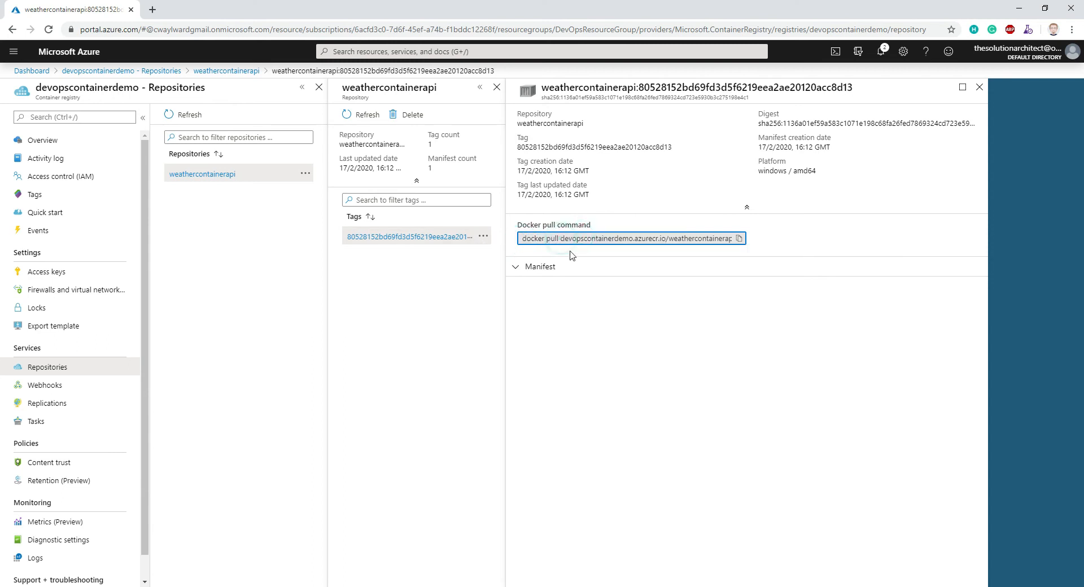
{"action": "left_click", "coordinate": [561, 237]}
{"action": "left_click", "coordinate": [559, 238]}
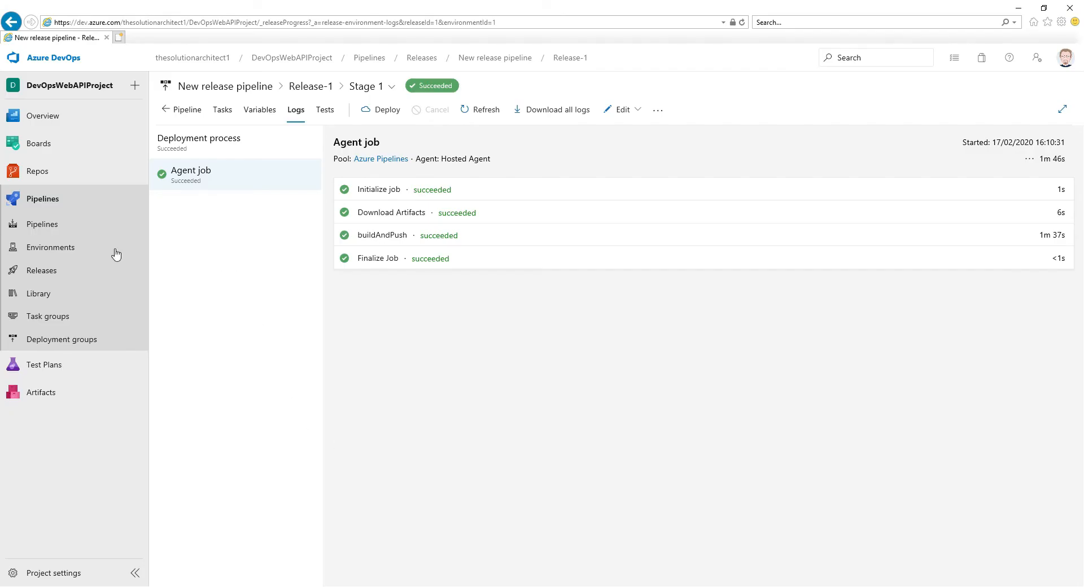
- Back in Azure DevOps, edit the release pipeline and add an empty-job stage after Stage 1, named StartContainerInstance
{"action": "left_click", "coordinate": [45, 274]}
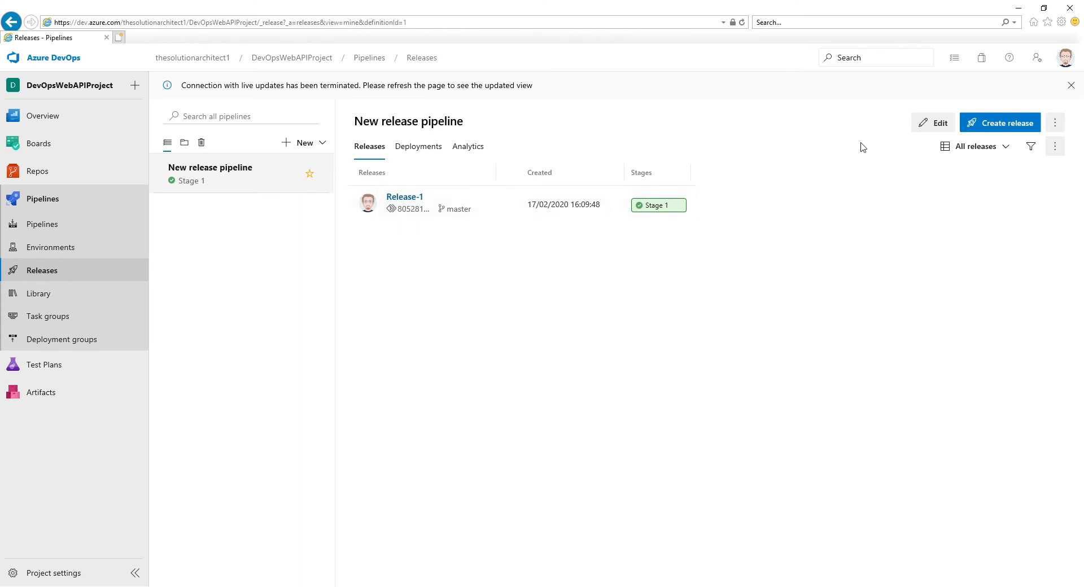
{"action": "left_click", "coordinate": [936, 125]}
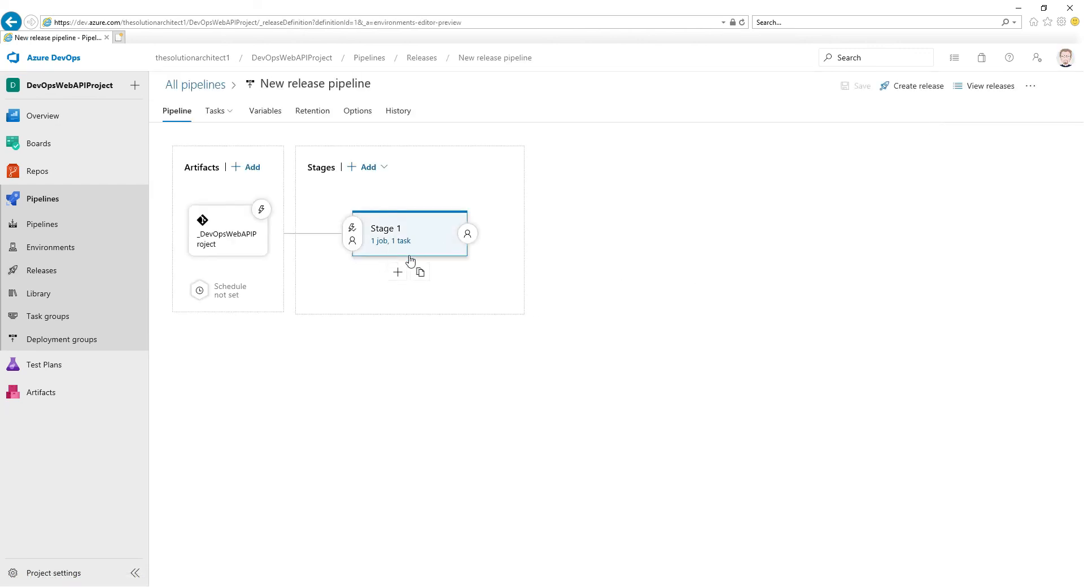
{"action": "left_click", "coordinate": [383, 274]}
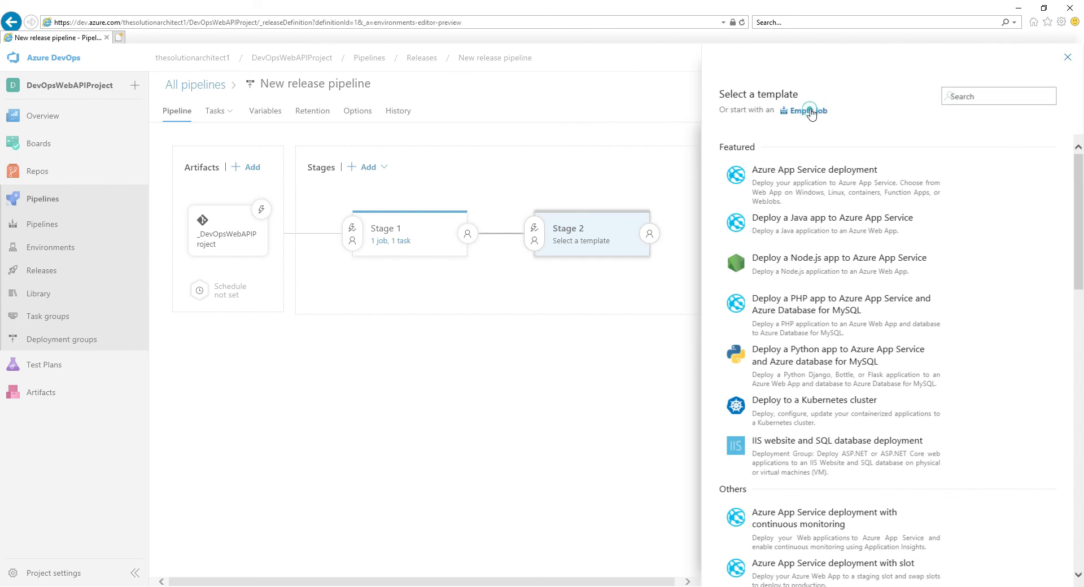
{"action": "left_click", "coordinate": [807, 112]}
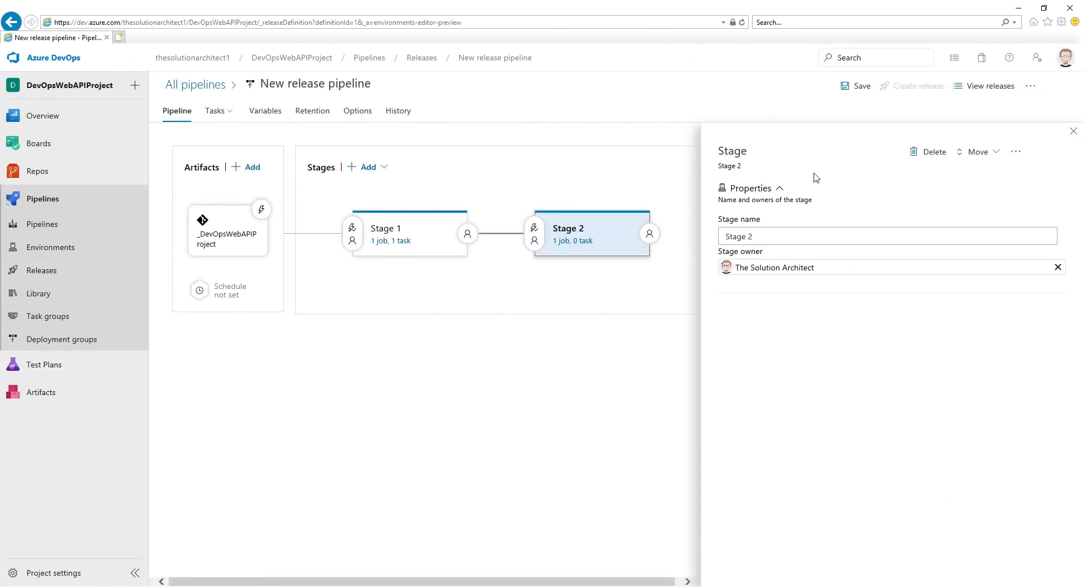
{"action": "left_click_drag", "start_coordinate": [757, 235], "coordinate": [676, 242]}
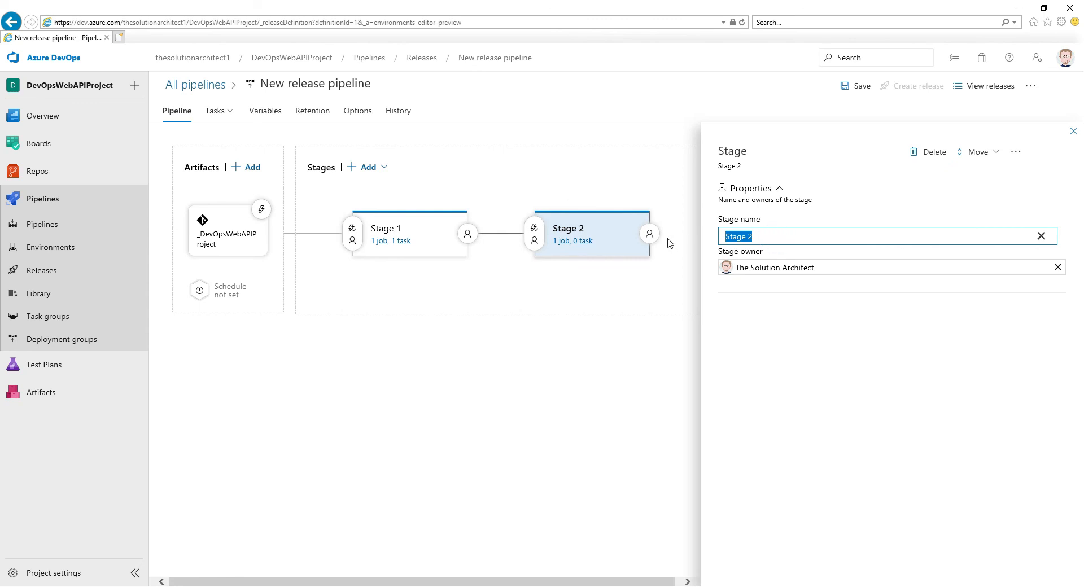
{"action": "type", "text": "StartContainerInstance"}
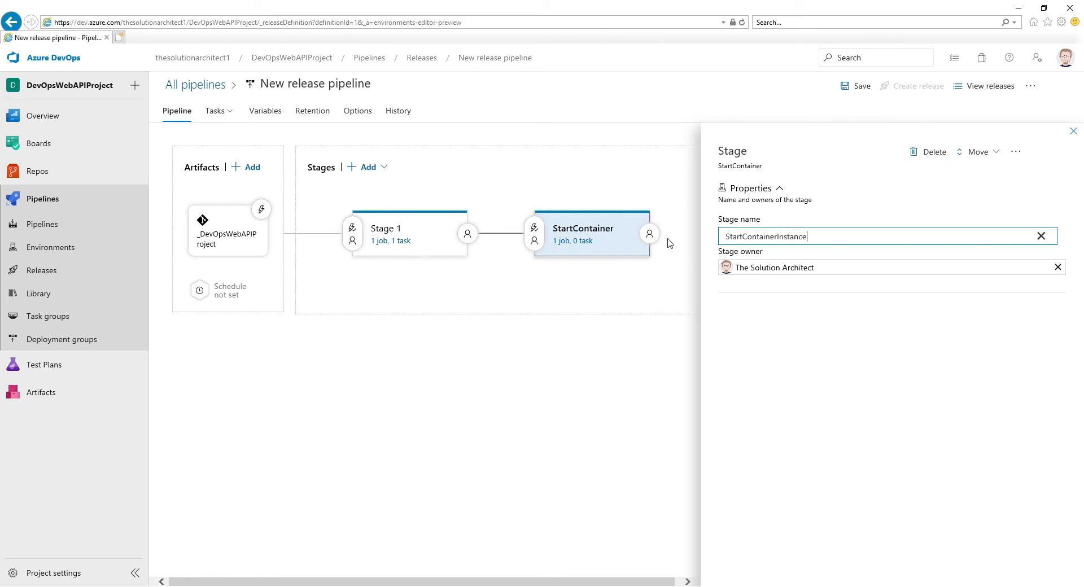
- Open the tasks of the StartContainerInstance stage and choose the agent specification for its agent job
{"action": "left_click", "coordinate": [564, 241]}
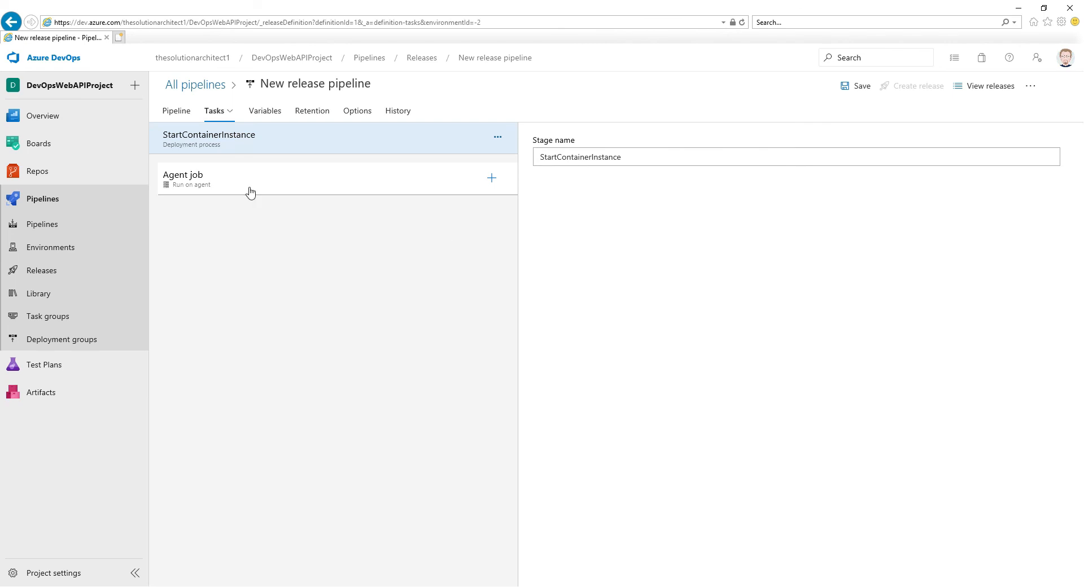
{"action": "left_click", "coordinate": [425, 177]}
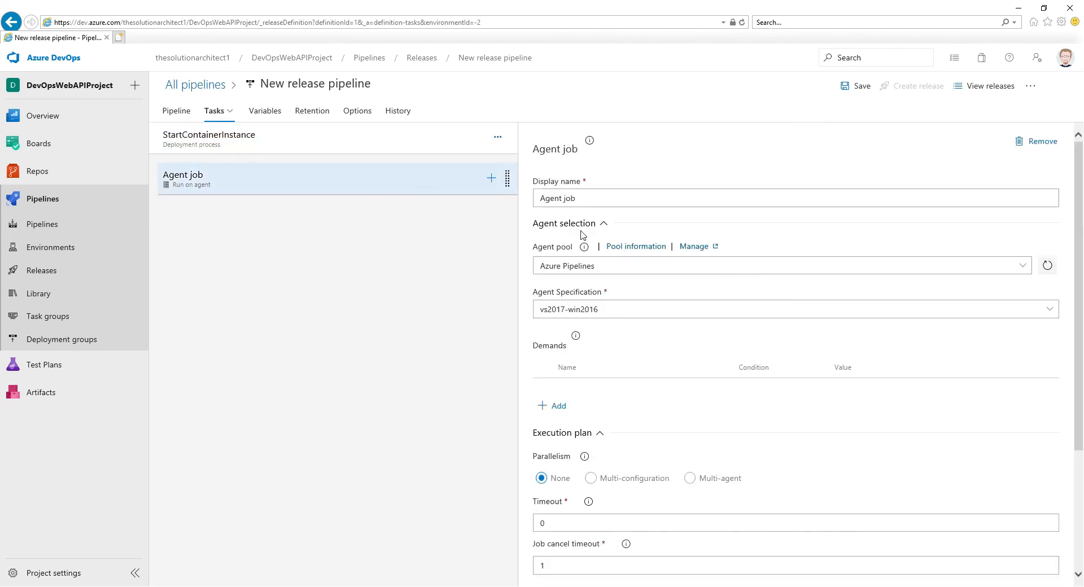
{"action": "left_click", "coordinate": [1005, 310]}
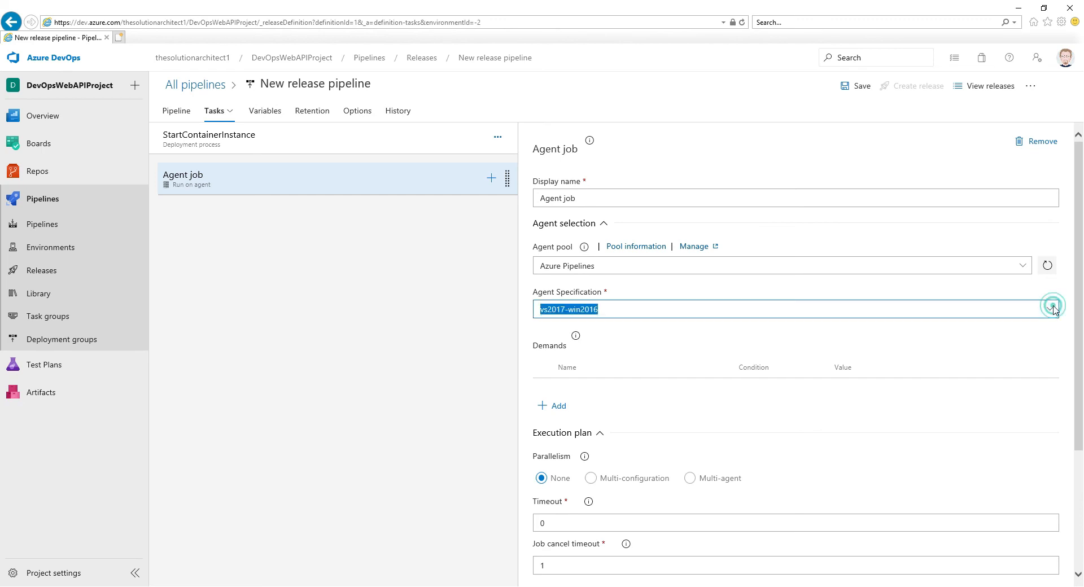
{"action": "left_click", "coordinate": [570, 476]}
{"action": "scroll", "coordinate": [656, 286], "scroll_direction": "down", "scroll_amount": 1}
{"action": "scroll", "coordinate": [656, 285], "scroll_direction": "up", "scroll_amount": 1}
- Find the Azure CLI task and add it to the StartContainerInstance stage's agent job
{"action": "left_click", "coordinate": [492, 182]}
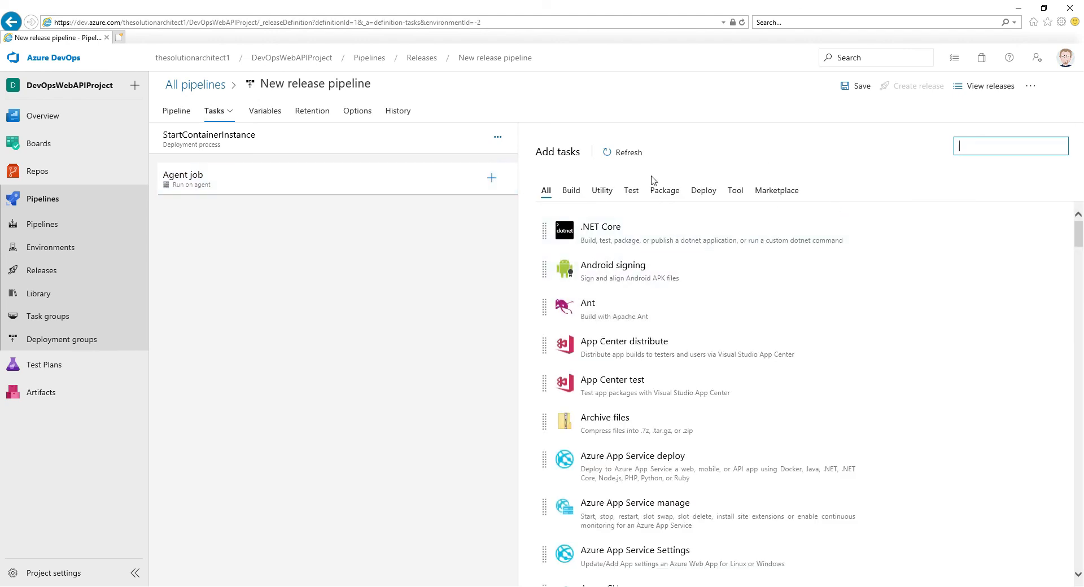
{"action": "left_click", "coordinate": [985, 142]}
{"action": "type", "text": "Azur"}
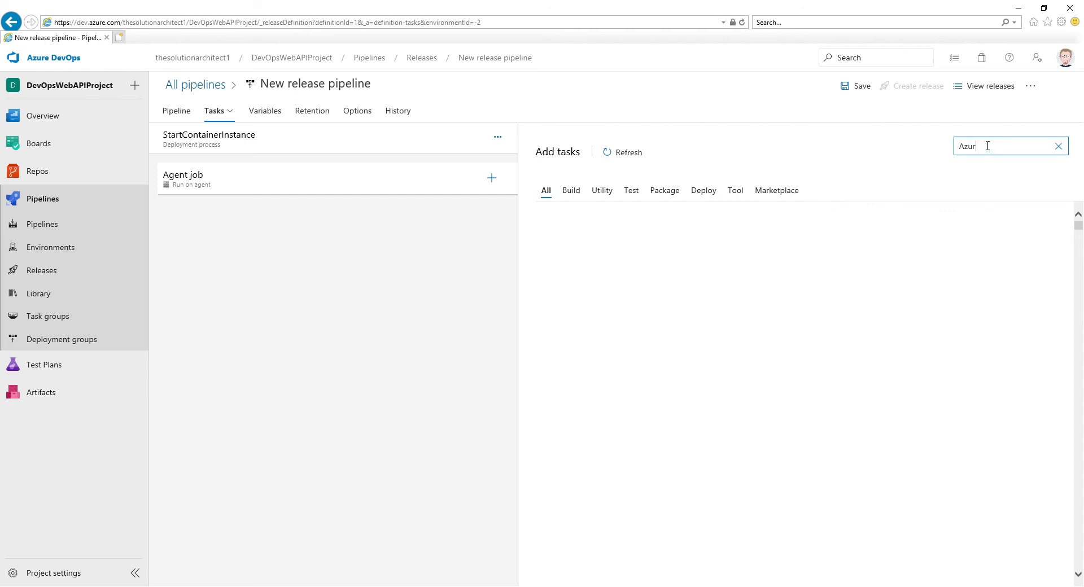
{"action": "type", "text": "e CLI"}
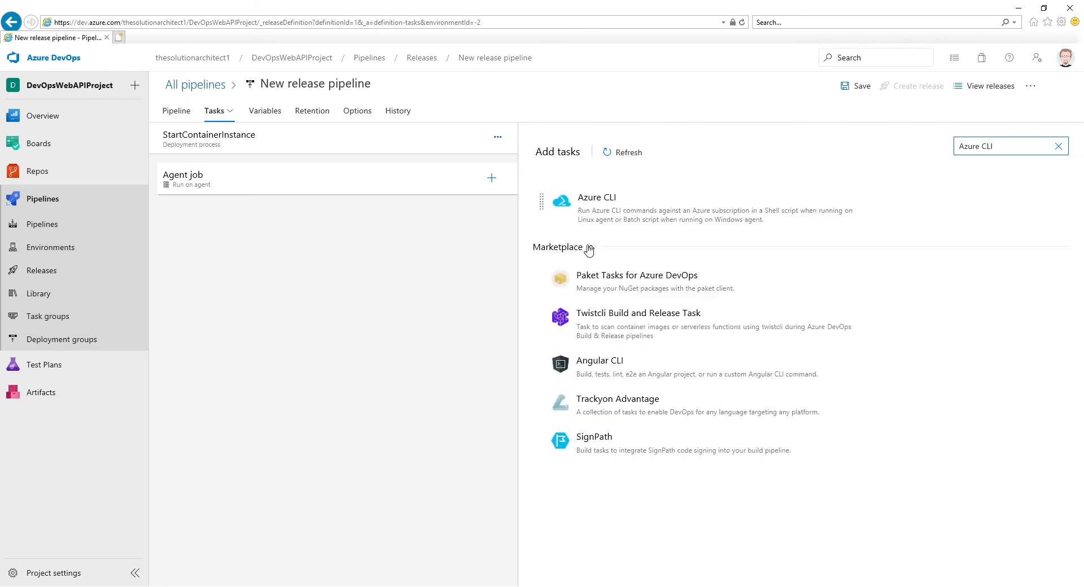
{"action": "mouse_move", "coordinate": [592, 204]}
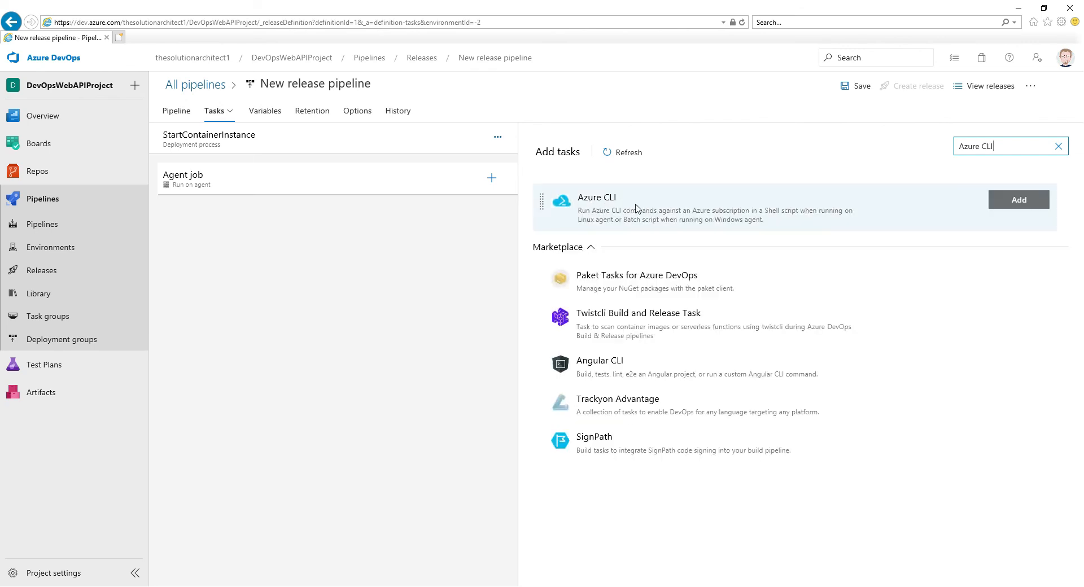
{"action": "left_click", "coordinate": [1013, 202]}
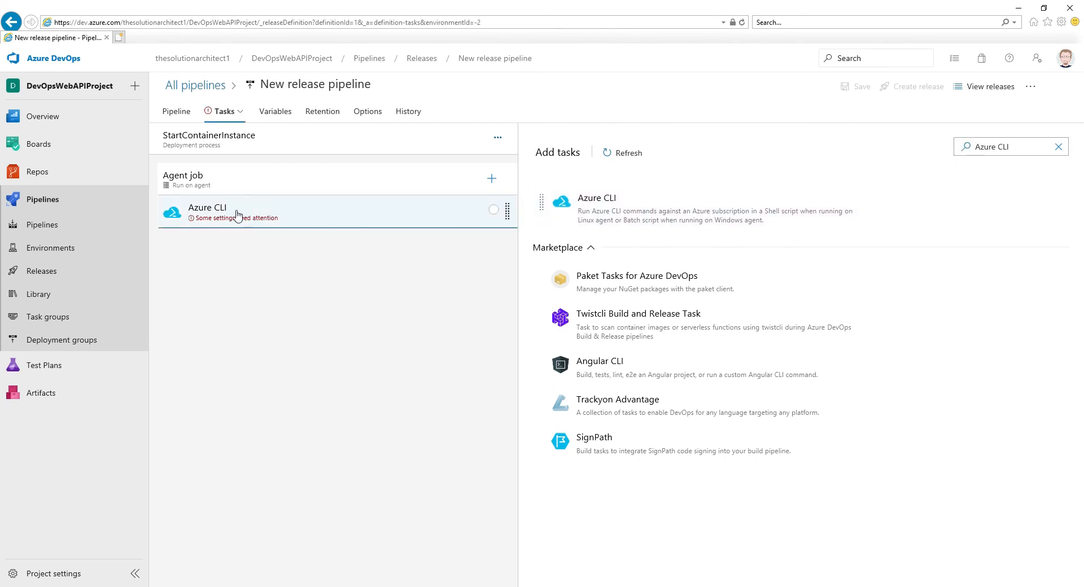
- Set the Azure CLI task's subscription to Pay-As-You-Go and its script location to Inline script
{"action": "left_click", "coordinate": [223, 212]}
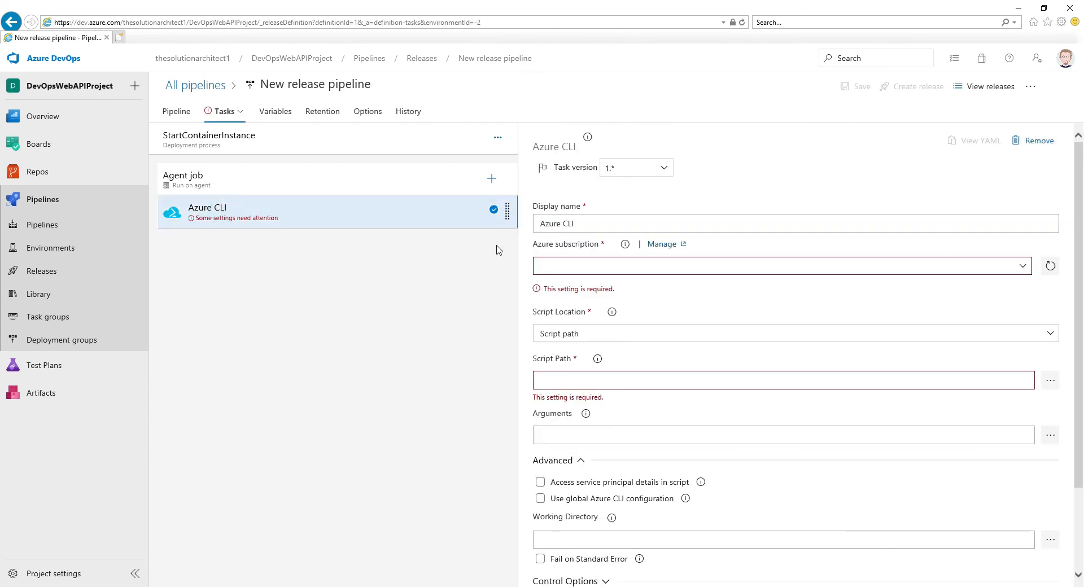
{"action": "left_click", "coordinate": [1023, 268]}
{"action": "left_click", "coordinate": [681, 325]}
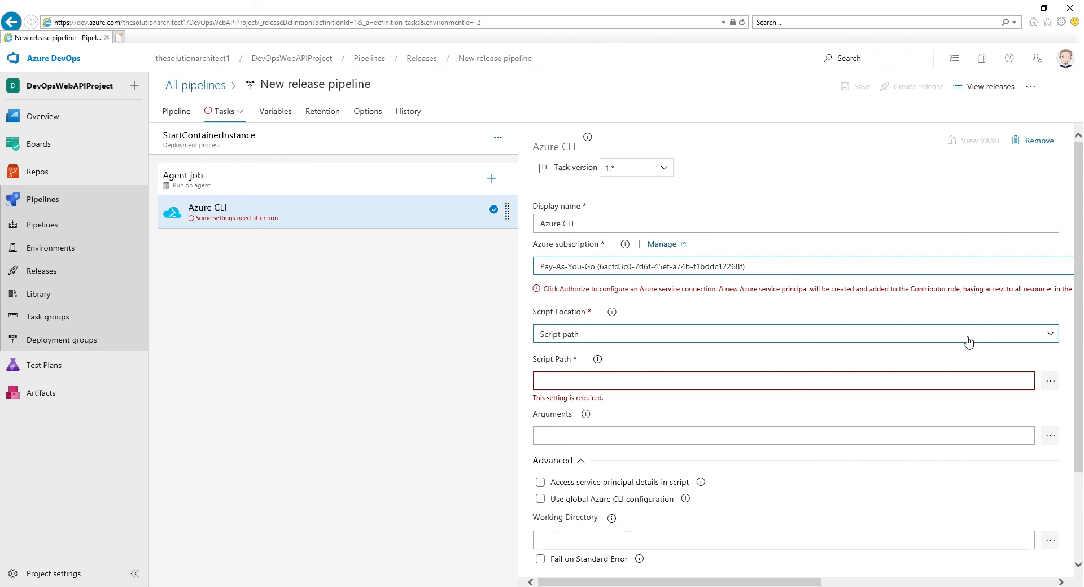
{"action": "left_click", "coordinate": [1052, 338]}
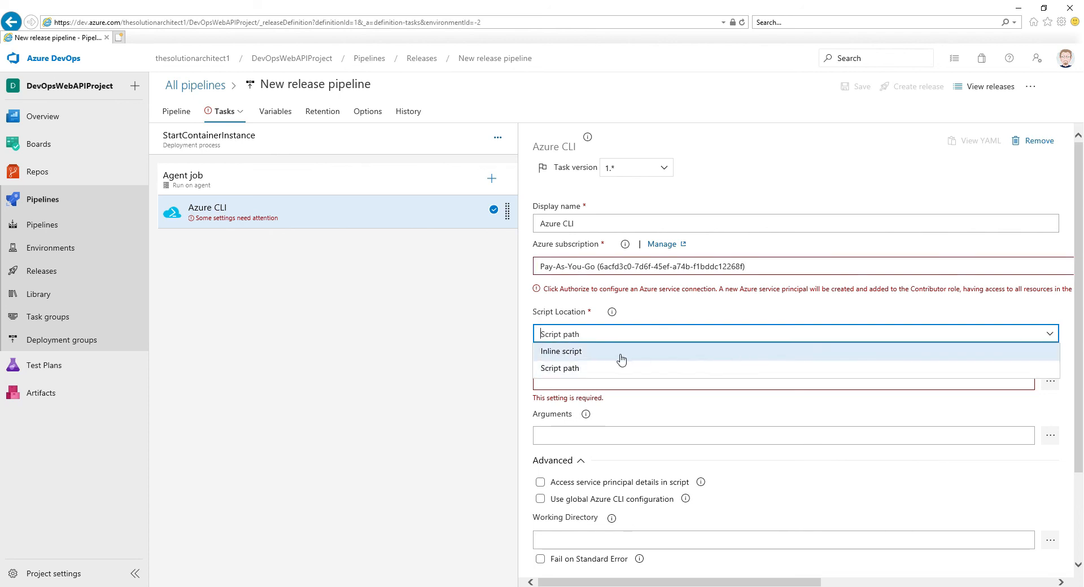
{"action": "left_click", "coordinate": [571, 352]}
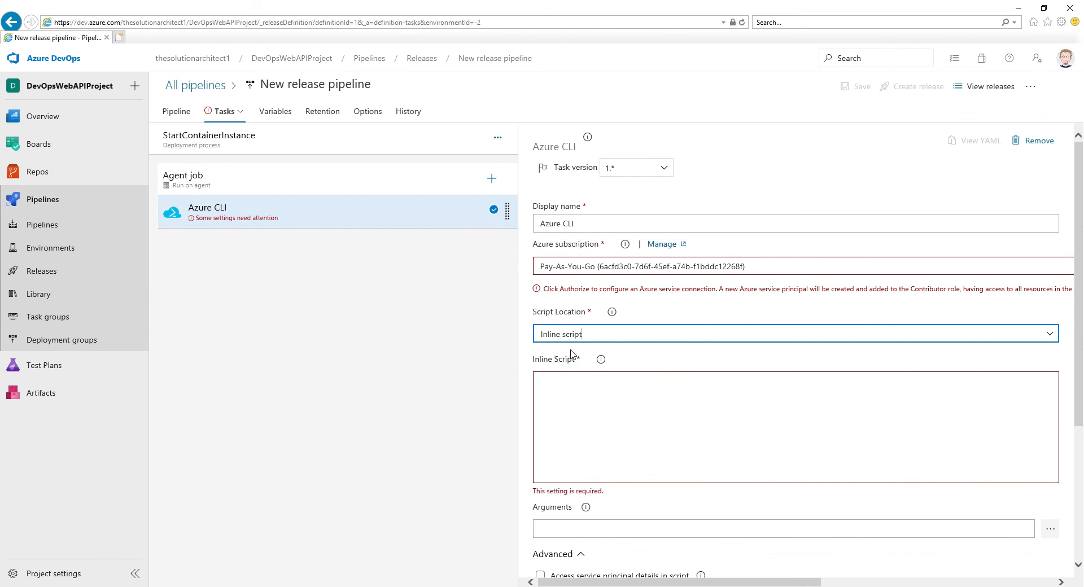
- Copy the whole az container create command, including the registry password, from Notepad into the Azure CLI task's inline script
{"action": "left_click", "coordinate": [582, 401]}
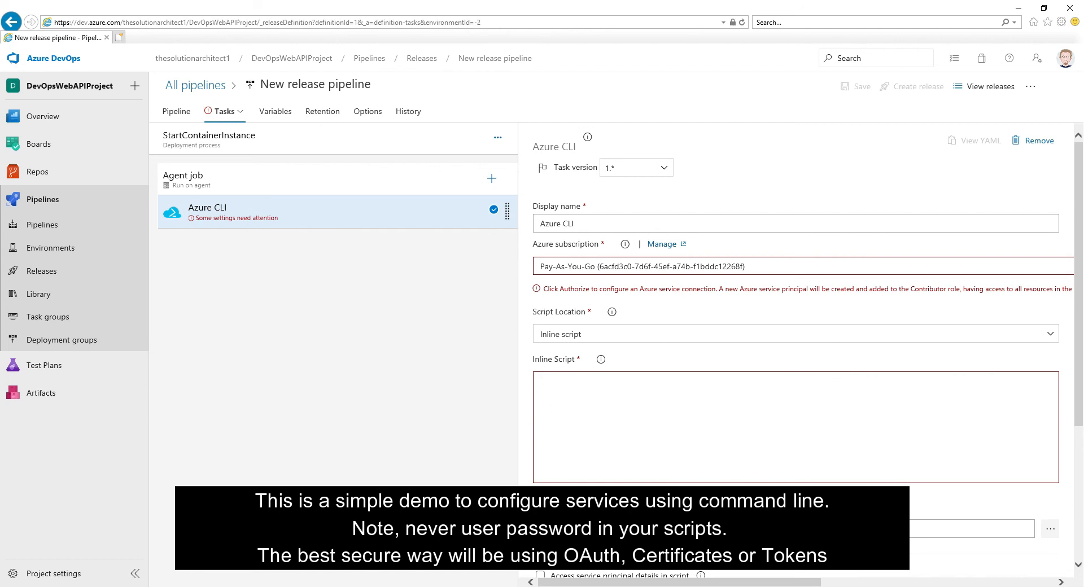
{"action": "key", "text": "alt+Tab"}
{"action": "left_click_drag", "start_coordinate": [450, 185], "coordinate": [167, 85]}
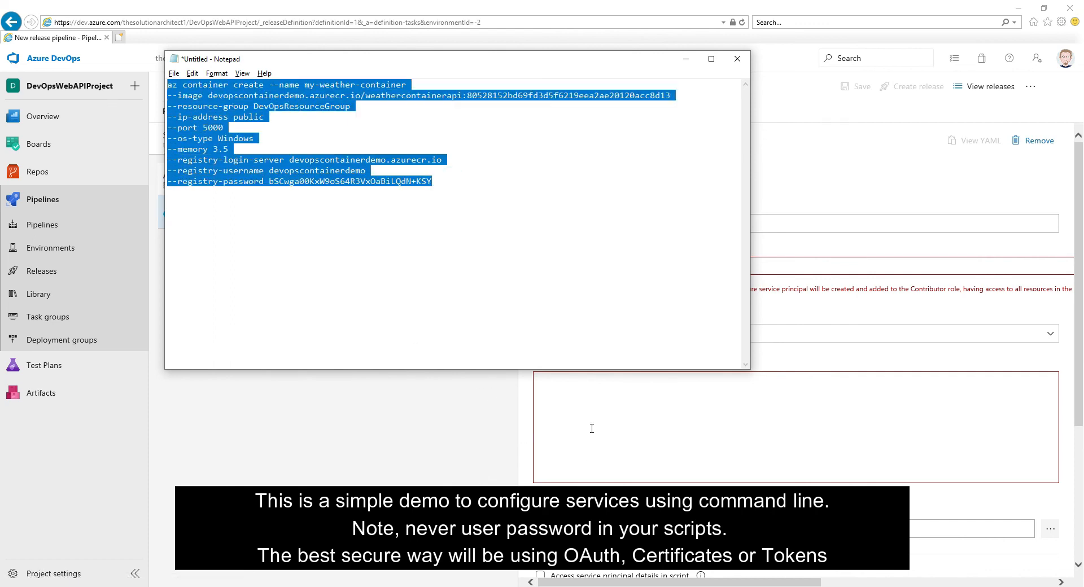
{"action": "key", "text": "ctrl+c"}
{"action": "key", "text": "alt+Tab"}
{"action": "key", "text": "ctrl+v"}
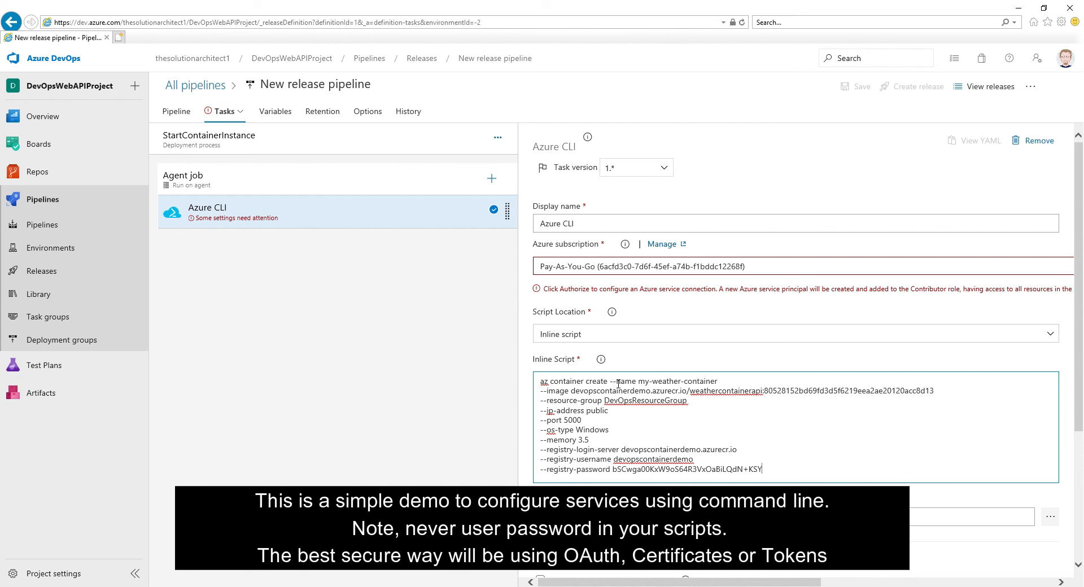
- Review the container name, image and registry login server in the inline script, and set the --memory option to 1.5
{"action": "left_click_drag", "start_coordinate": [640, 383], "coordinate": [713, 384]}
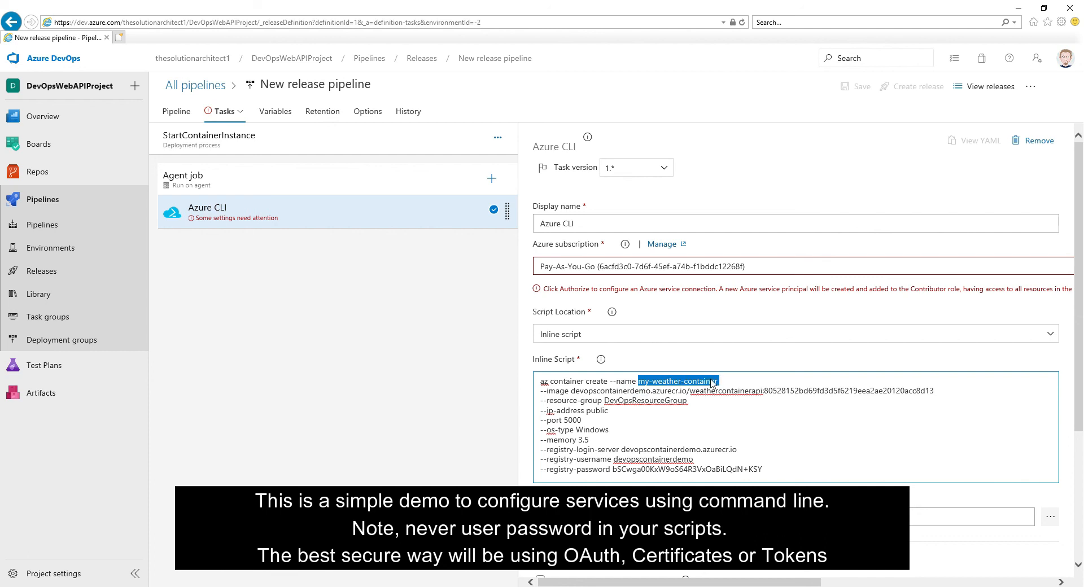
{"action": "left_click", "coordinate": [726, 383]}
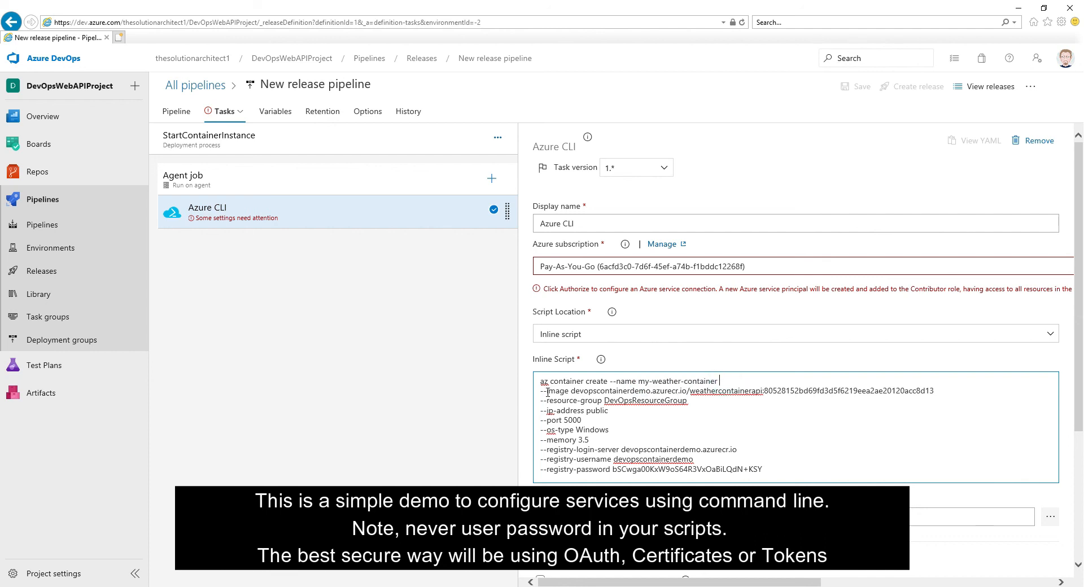
{"action": "left_click_drag", "start_coordinate": [571, 391], "coordinate": [936, 390]}
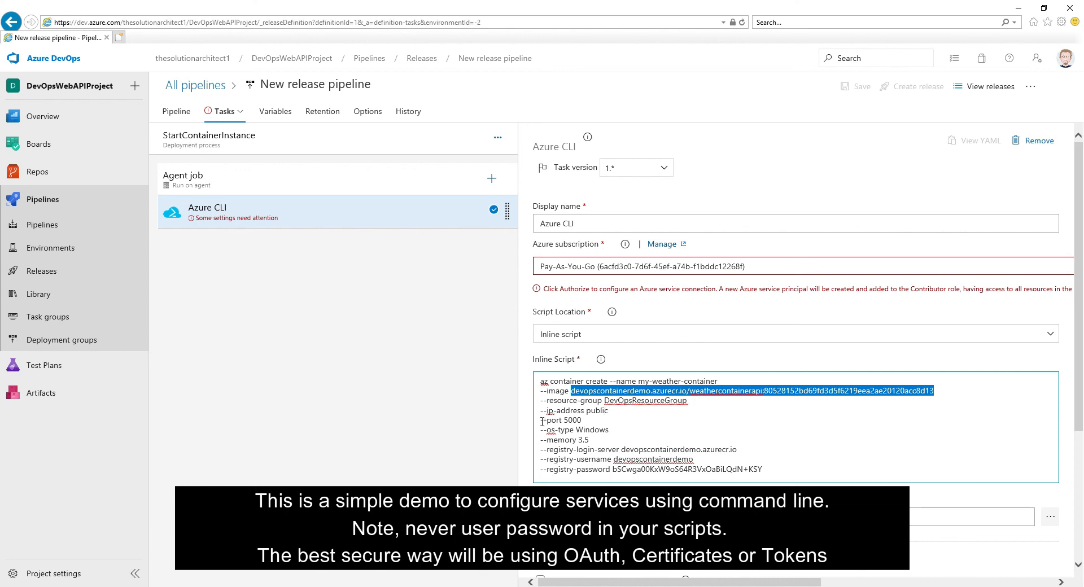
{"action": "left_click", "coordinate": [588, 421]}
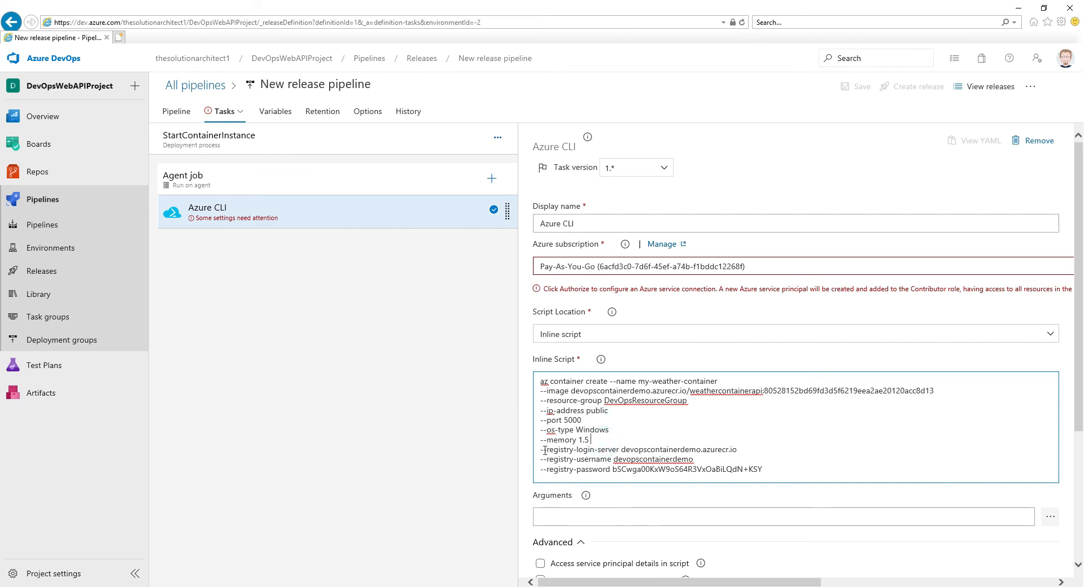
{"action": "left_click_drag", "start_coordinate": [623, 449], "coordinate": [733, 448]}
{"action": "left_click", "coordinate": [647, 438]}
- Remove the line breaks between the options in the inline script so az container create is one continuous command
{"action": "left_click", "coordinate": [727, 384]}
{"action": "key", "text": "Delete"}
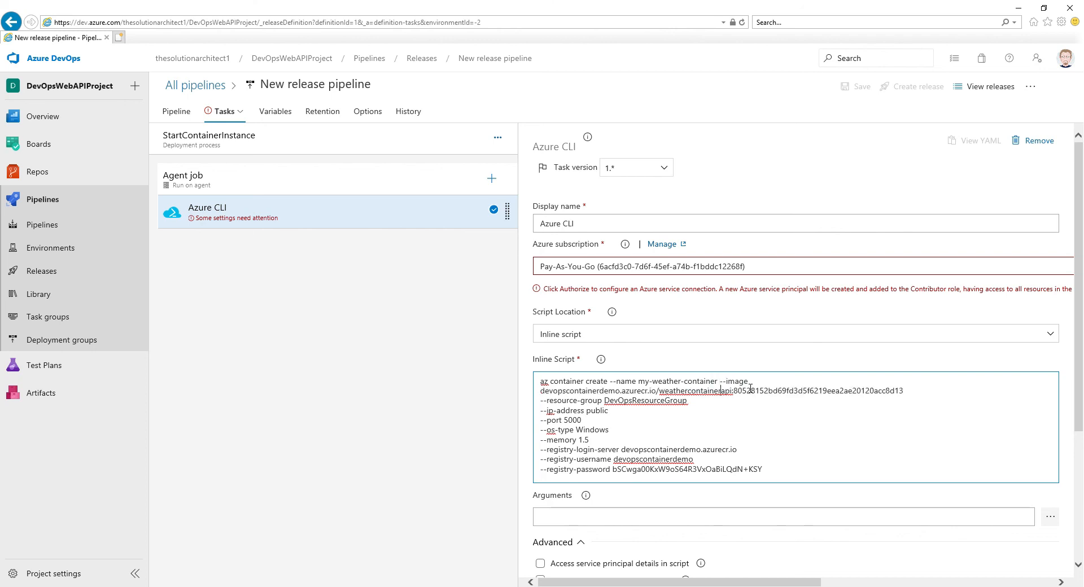
{"action": "key", "text": "Delete"}
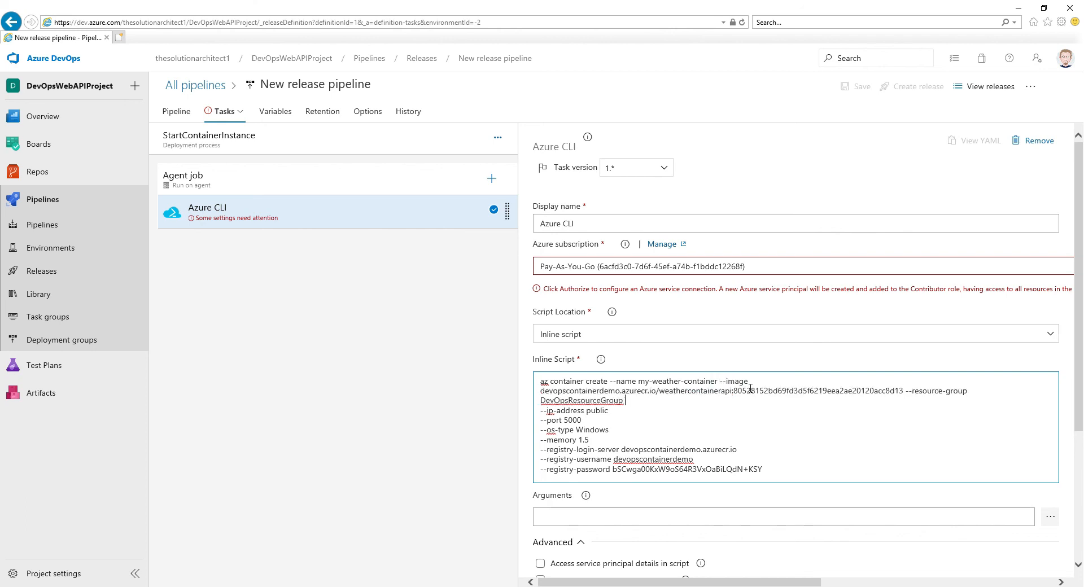
{"action": "key", "text": "Delete"}
{"action": "key", "text": "Delete"}
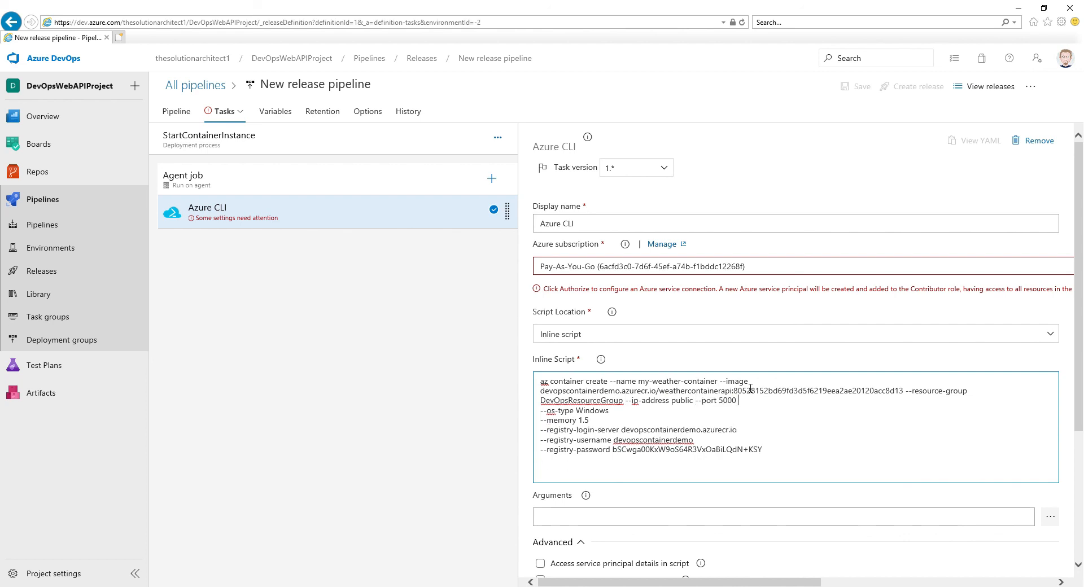
{"action": "key", "text": "Delete"}
{"action": "key", "text": "End"}
{"action": "key", "text": "Delete"}
{"action": "key", "text": "End"}
{"action": "key", "text": "Delete"}
{"action": "key", "text": "Delete"}
{"action": "key", "text": "End"}
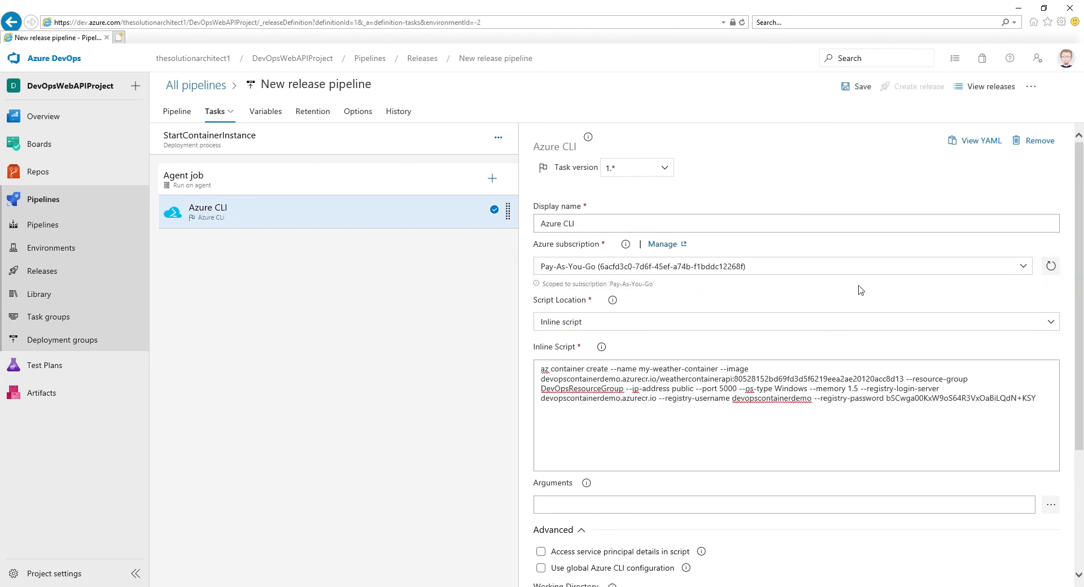
- Check the remaining Azure CLI task settings and save the release pipeline without a comment
{"action": "left_click", "coordinate": [660, 404]}
{"action": "scroll", "coordinate": [644, 492], "scroll_direction": "down", "scroll_amount": 3}
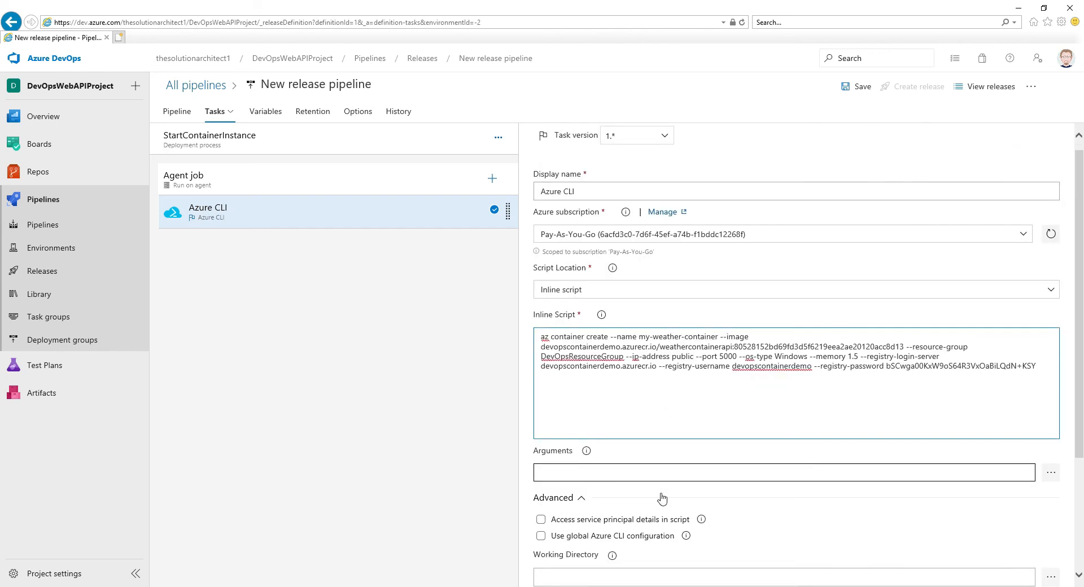
{"action": "scroll", "coordinate": [651, 494], "scroll_direction": "up", "scroll_amount": 3}
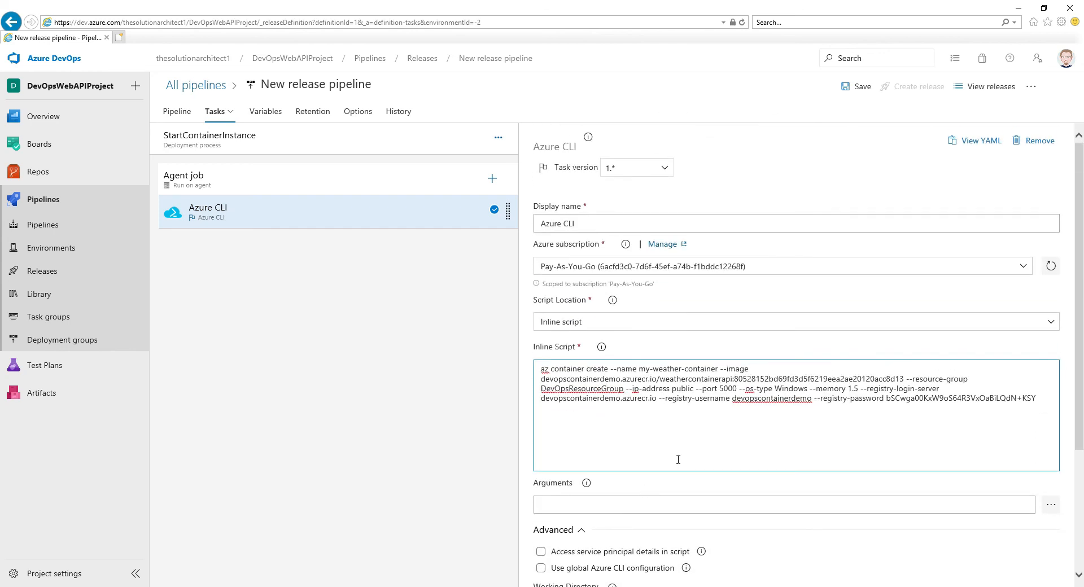
{"action": "scroll", "coordinate": [785, 403], "scroll_direction": "down", "scroll_amount": 3}
{"action": "scroll", "coordinate": [785, 407], "scroll_direction": "up", "scroll_amount": 3}
{"action": "left_click", "coordinate": [859, 89]}
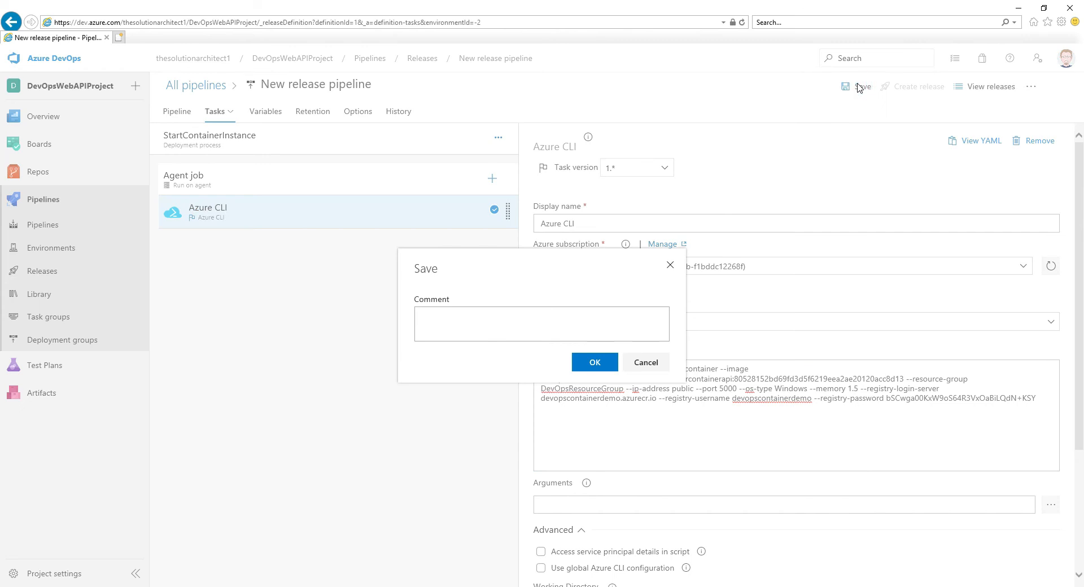
{"action": "left_click", "coordinate": [600, 363]}
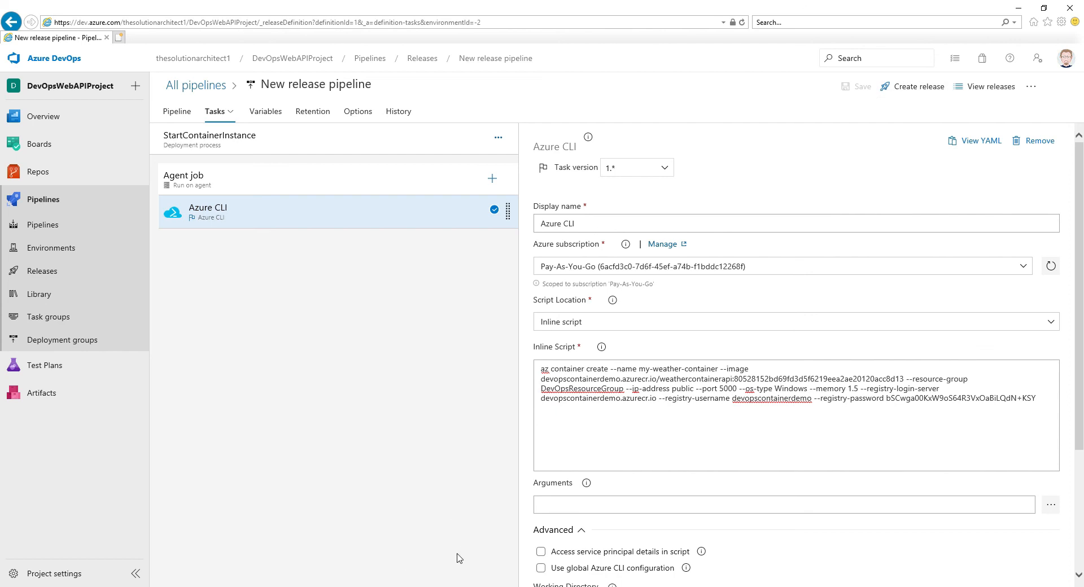
- Switch to the Azure portal, return to the dashboard and refresh the All resources list
{"action": "mouse_move", "coordinate": [402, 586]}
{"action": "left_click", "coordinate": [495, 545]}
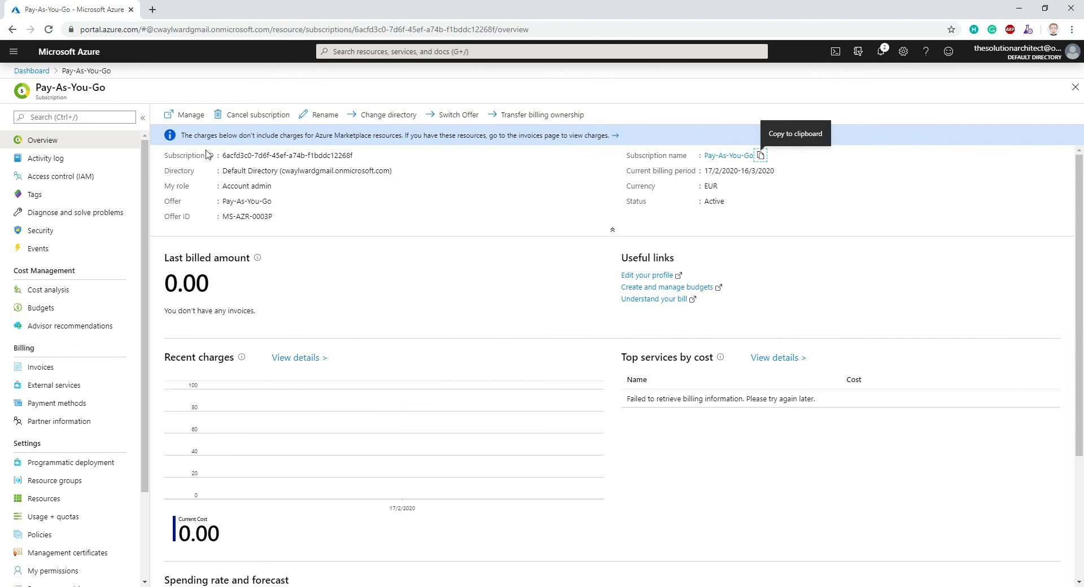
{"action": "left_click", "coordinate": [32, 70]}
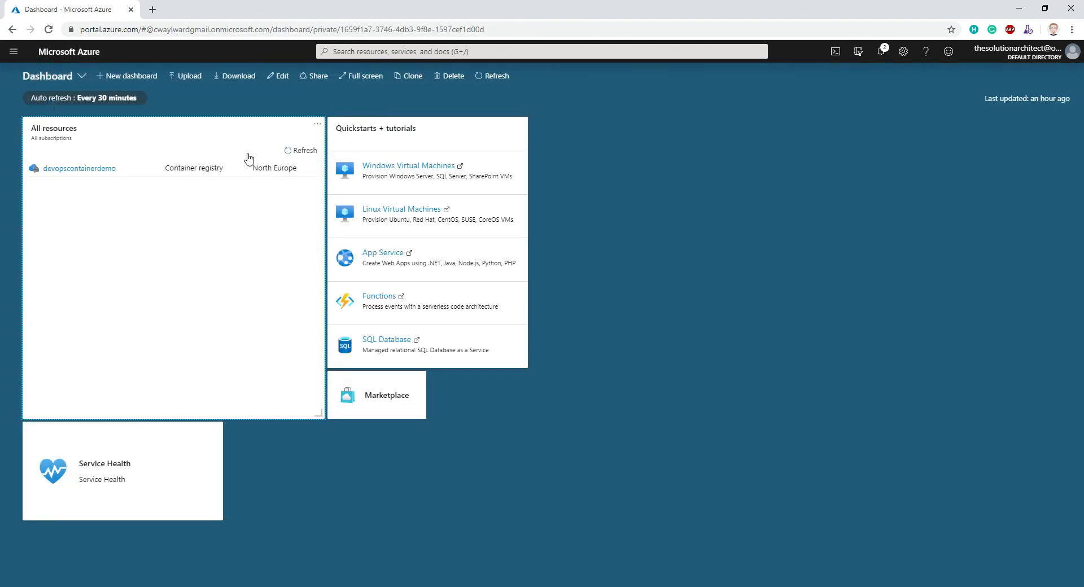
{"action": "left_click", "coordinate": [298, 151]}
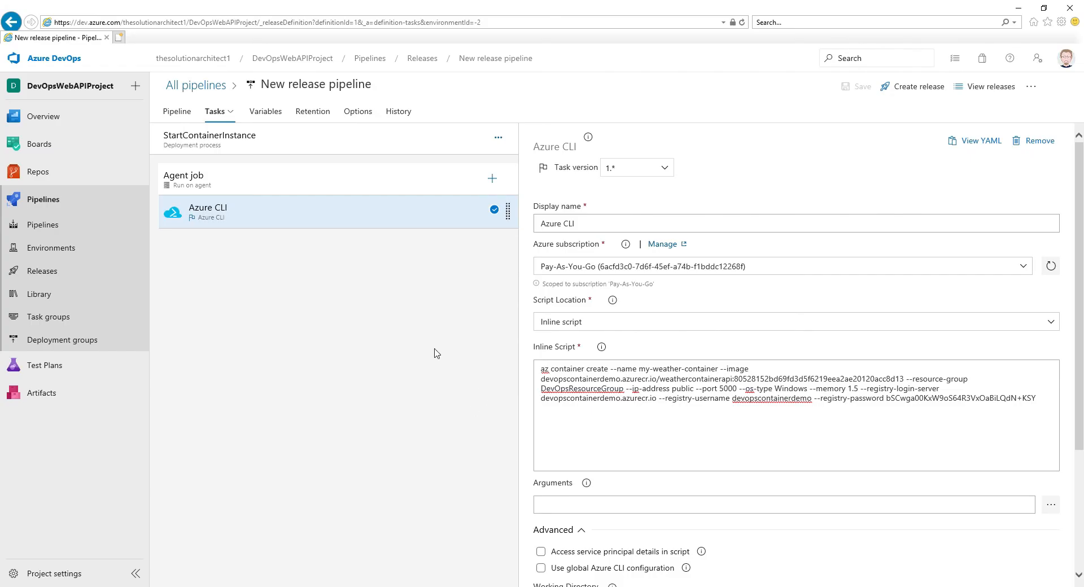
- Back in Azure DevOps, create a release with the StartContainerInstance stage switched to a manual trigger, and open that release
{"action": "left_click", "coordinate": [922, 90]}
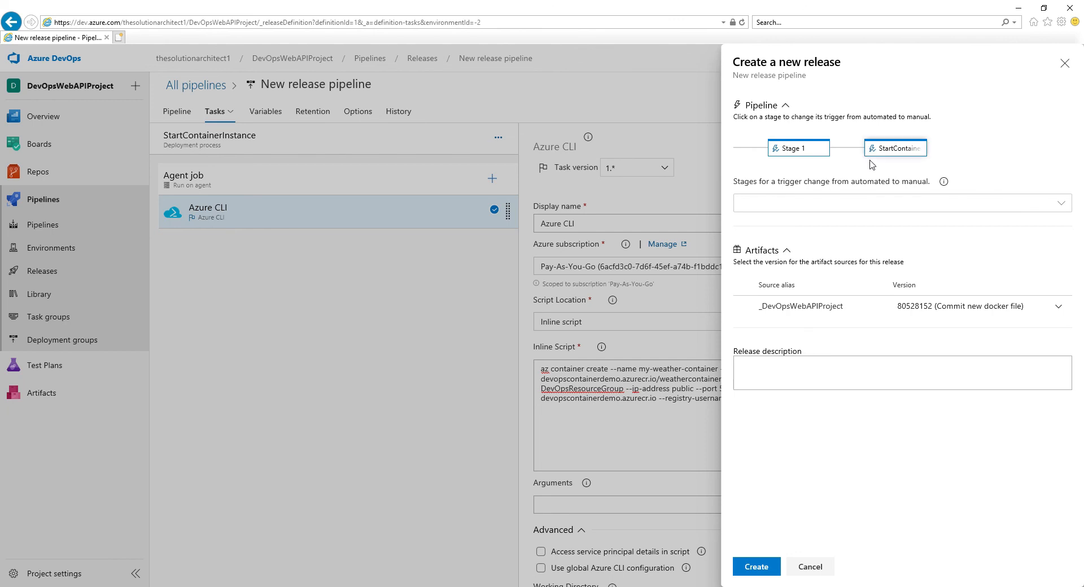
{"action": "left_click", "coordinate": [1063, 205]}
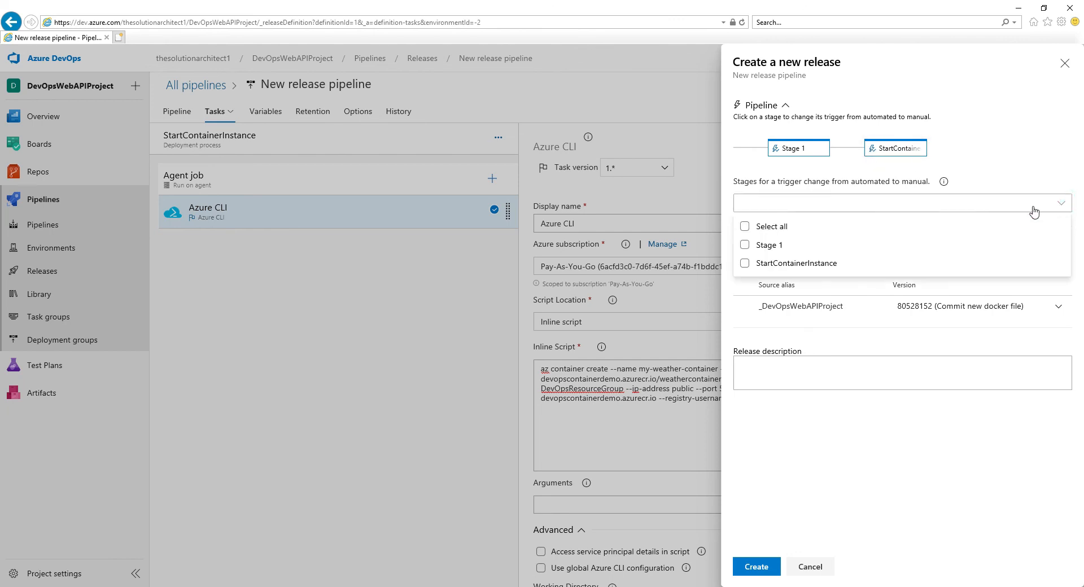
{"action": "left_click", "coordinate": [745, 264]}
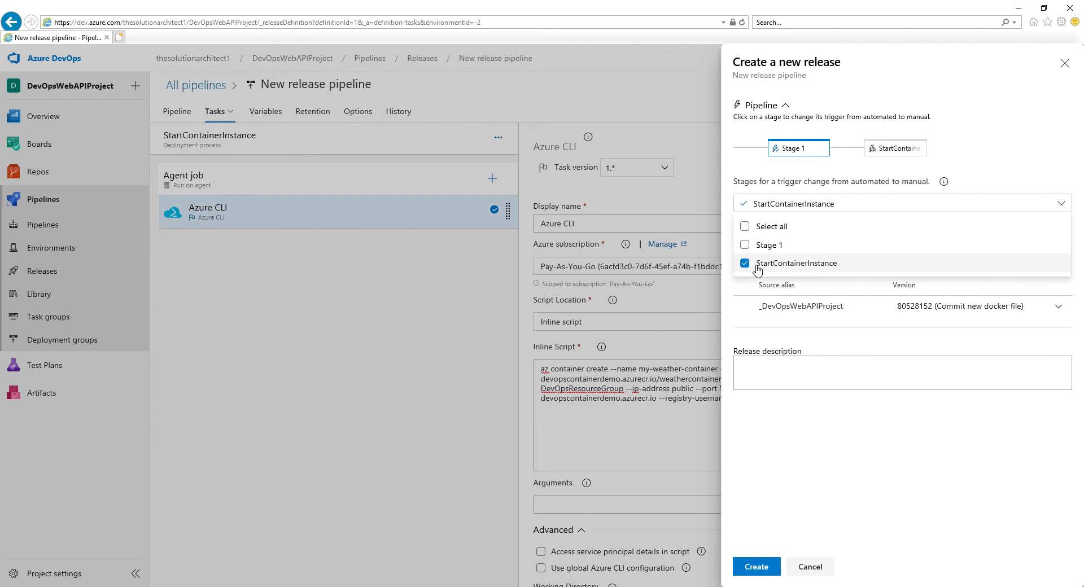
{"action": "left_click", "coordinate": [757, 566]}
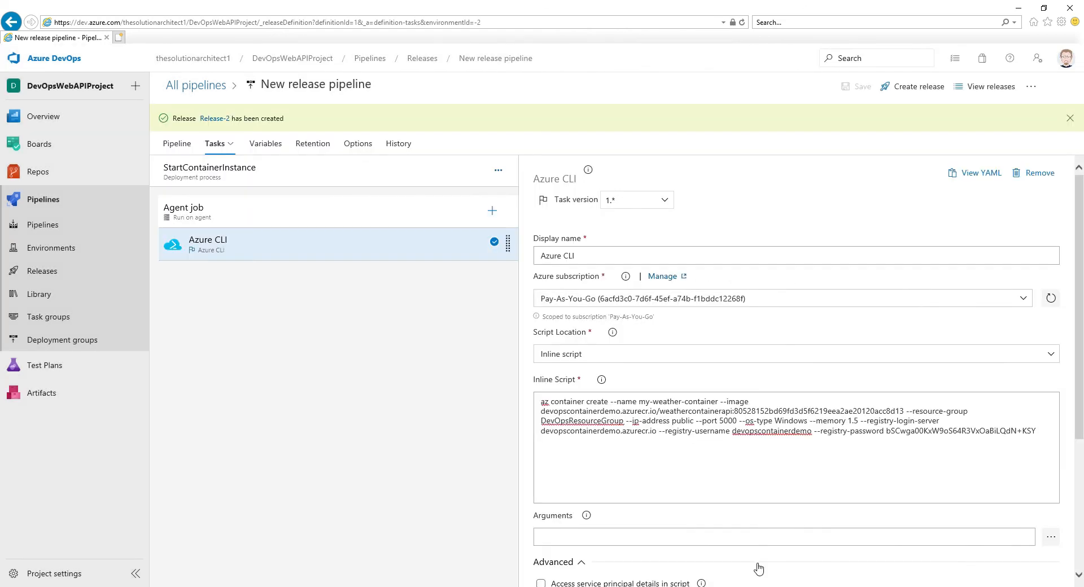
{"action": "left_click", "coordinate": [212, 119]}
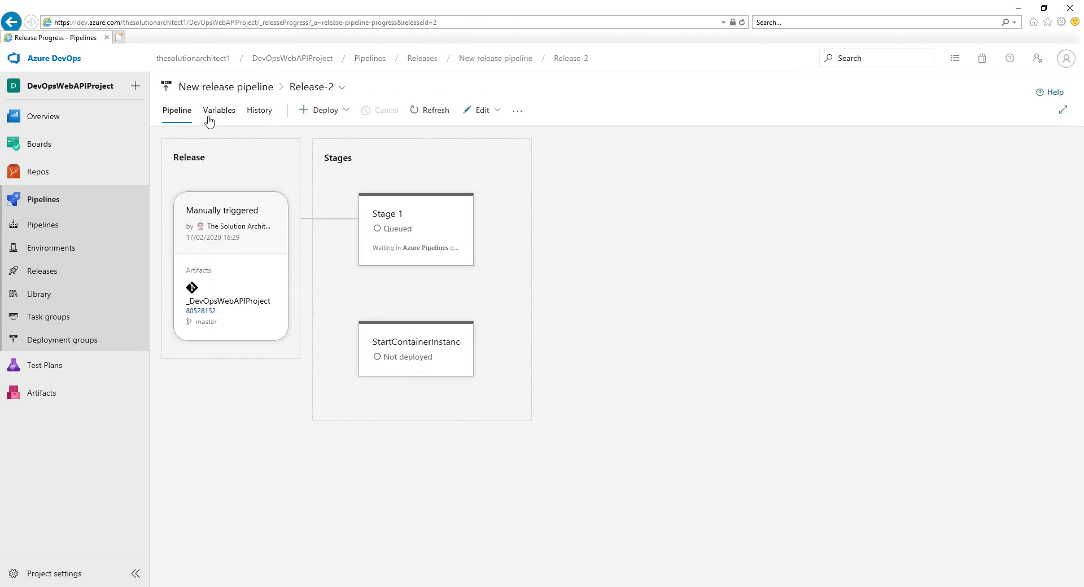
- Manually deploy the StartContainerInstance stage of the release without a comment
{"action": "mouse_move", "coordinate": [388, 392]}
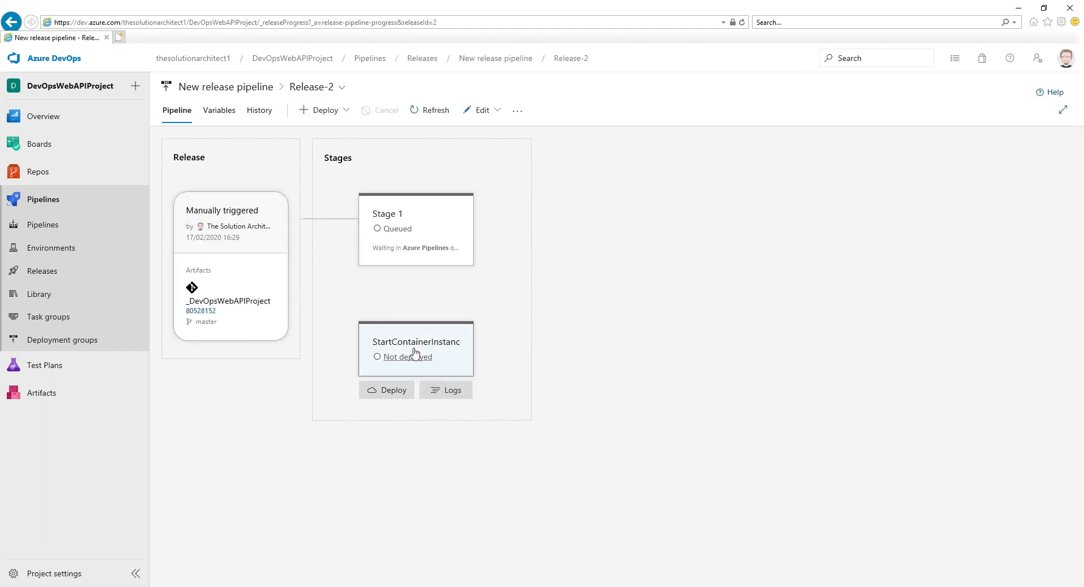
{"action": "left_click", "coordinate": [398, 394]}
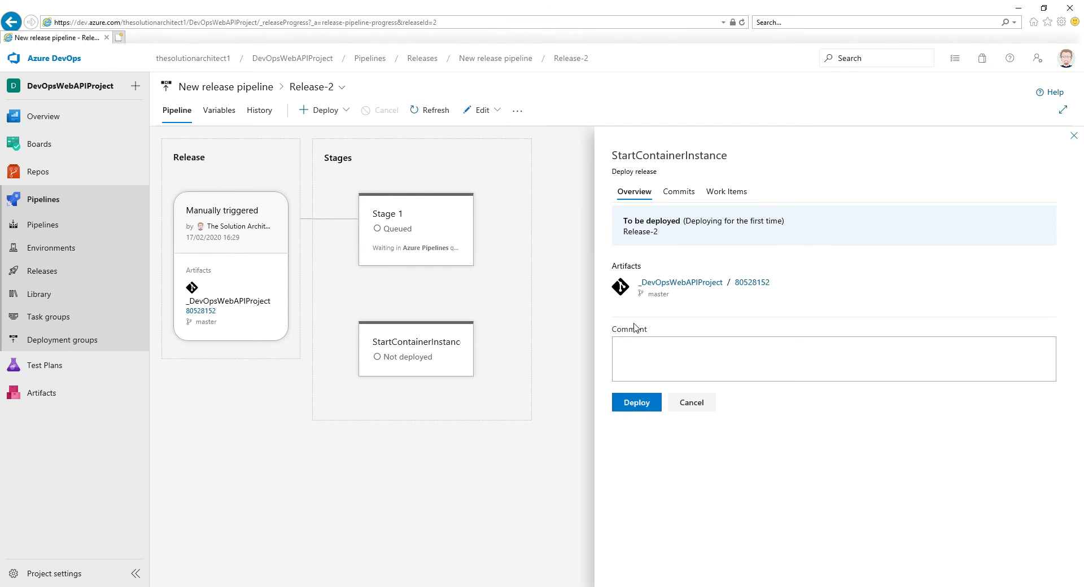
{"action": "left_click", "coordinate": [637, 403]}
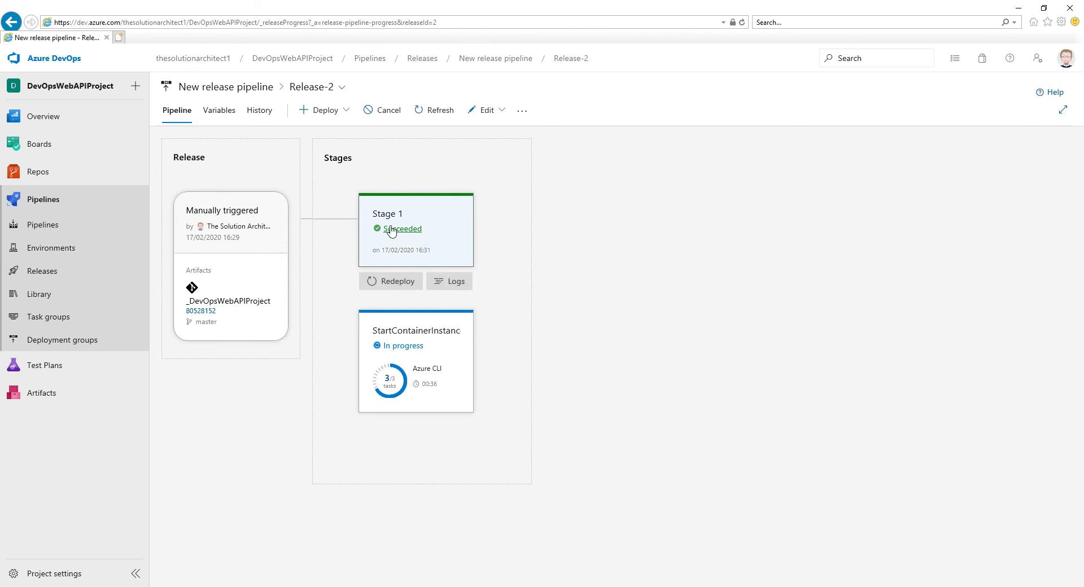
- Examine the Azure CLI task's detailed log for the StartContainerInstance stage down to the container's IP address section, and close it
{"action": "left_click", "coordinate": [399, 348]}
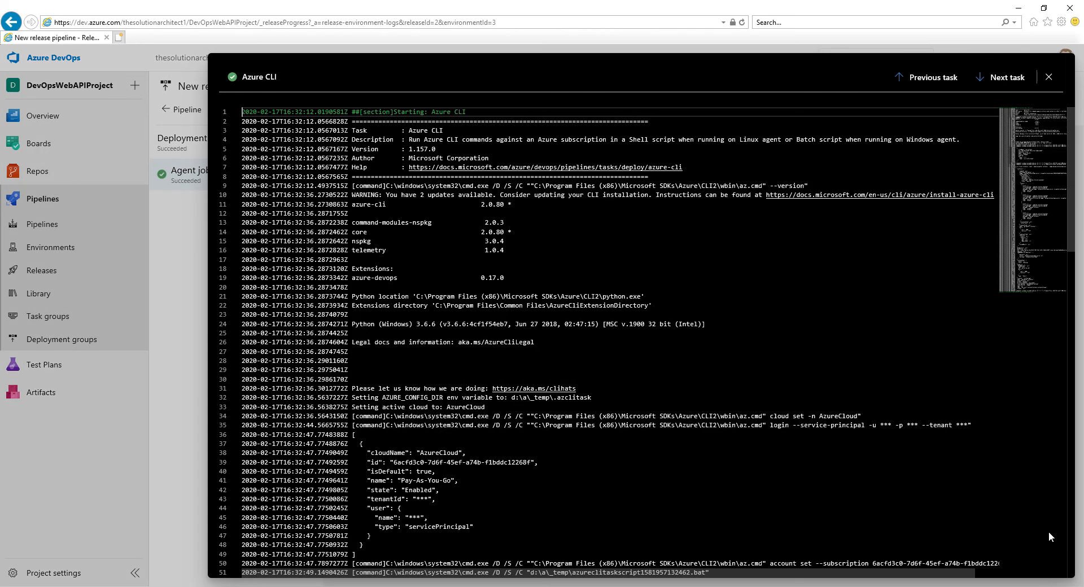
{"action": "left_click", "coordinate": [184, 240]}
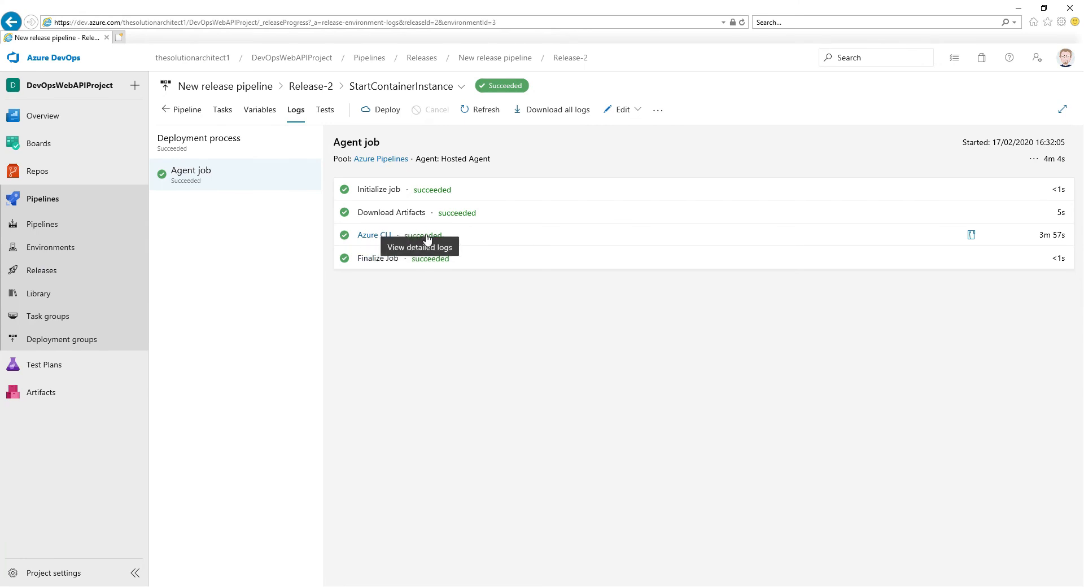
{"action": "left_click", "coordinate": [377, 236]}
{"action": "scroll", "coordinate": [610, 342], "scroll_direction": "down", "scroll_amount": 17}
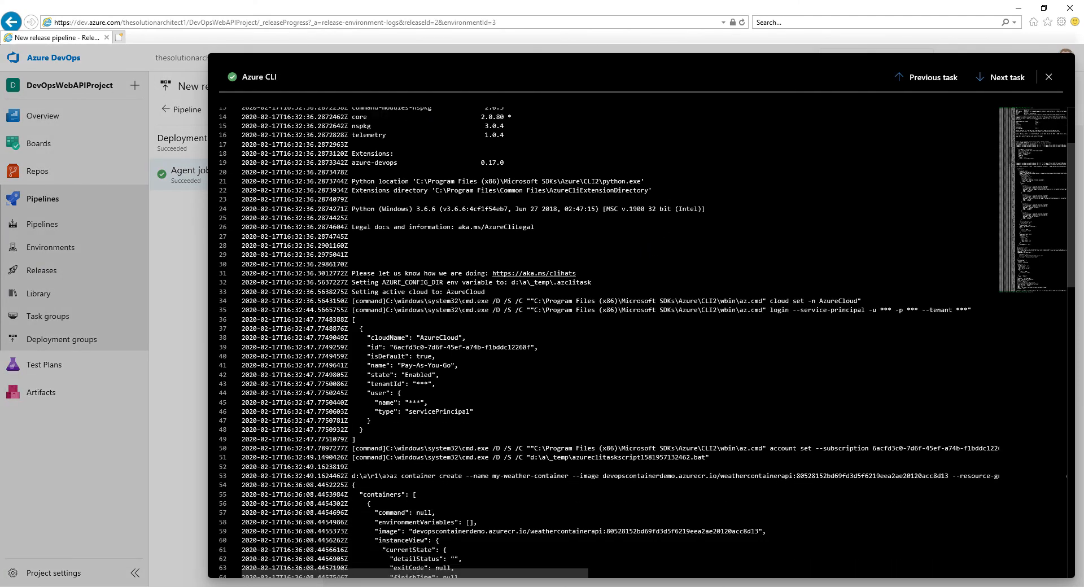
{"action": "scroll", "coordinate": [610, 342], "scroll_direction": "down", "scroll_amount": 20}
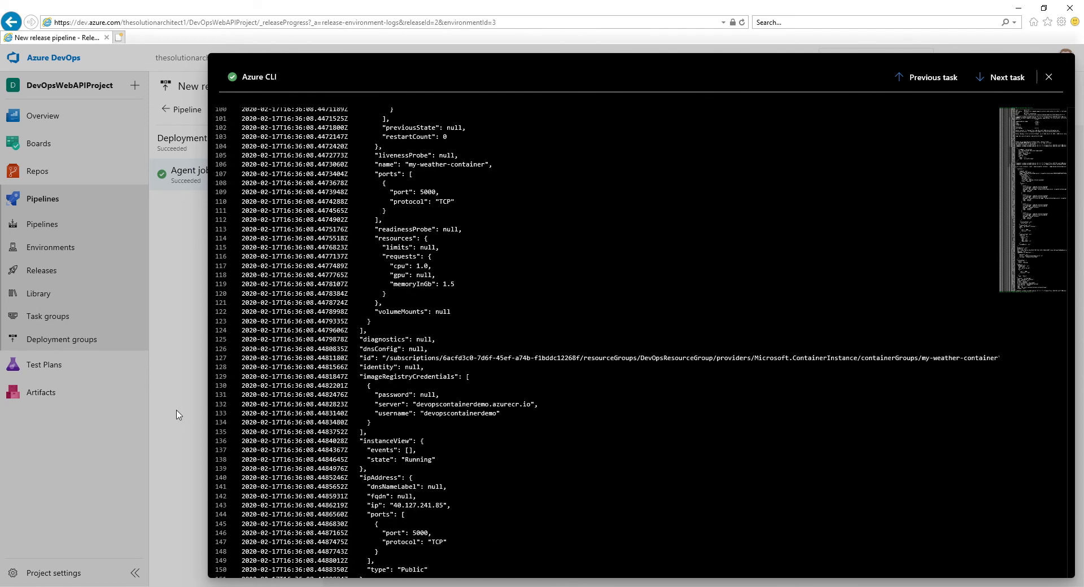
{"action": "left_click", "coordinate": [183, 415]}
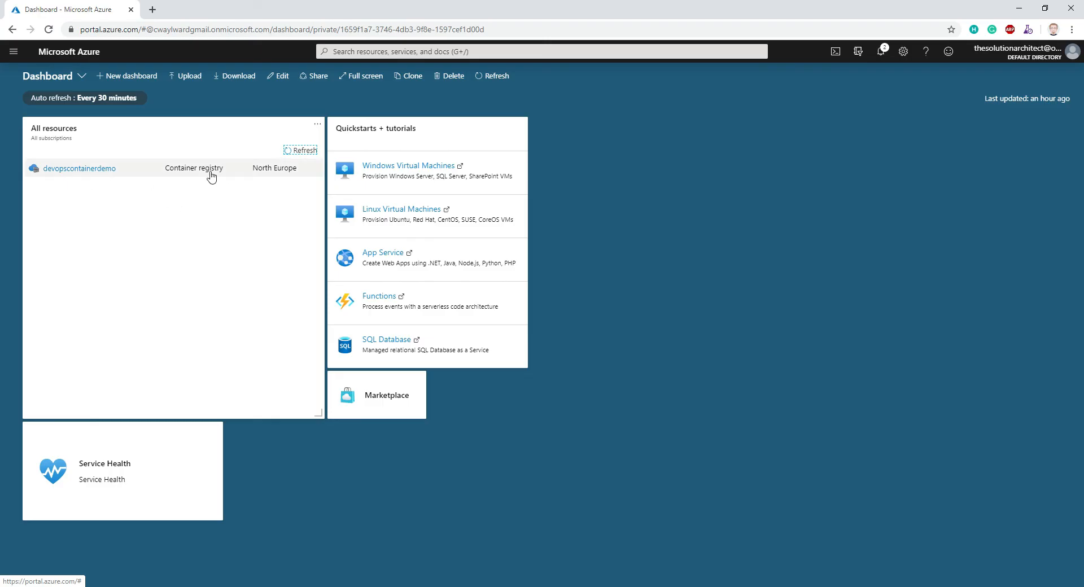
- In the Azure portal, refresh the All resources list, open my-weather-container and copy its IP address
{"action": "left_click", "coordinate": [292, 151]}
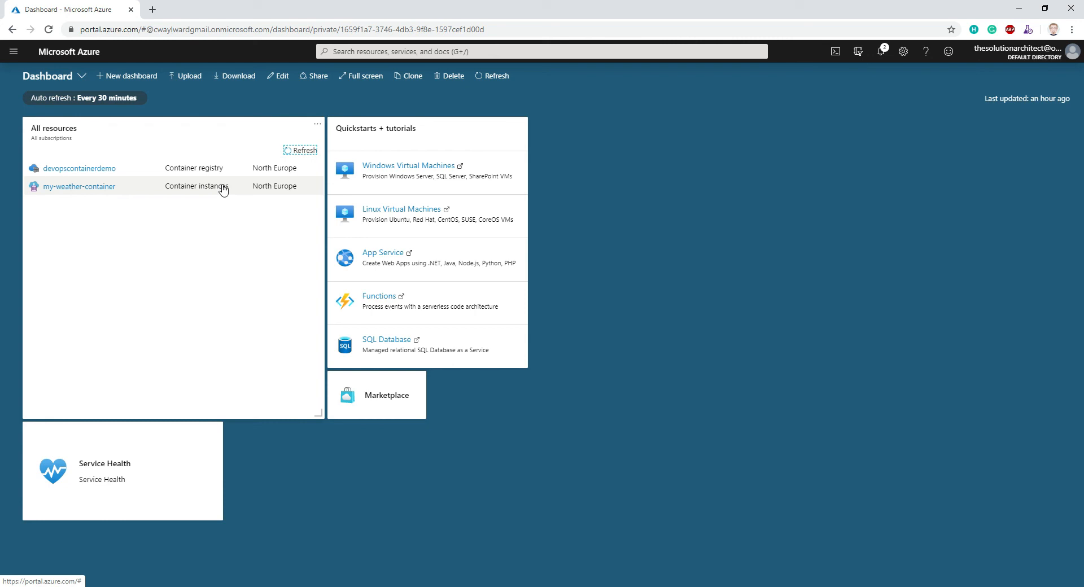
{"action": "left_click", "coordinate": [73, 189]}
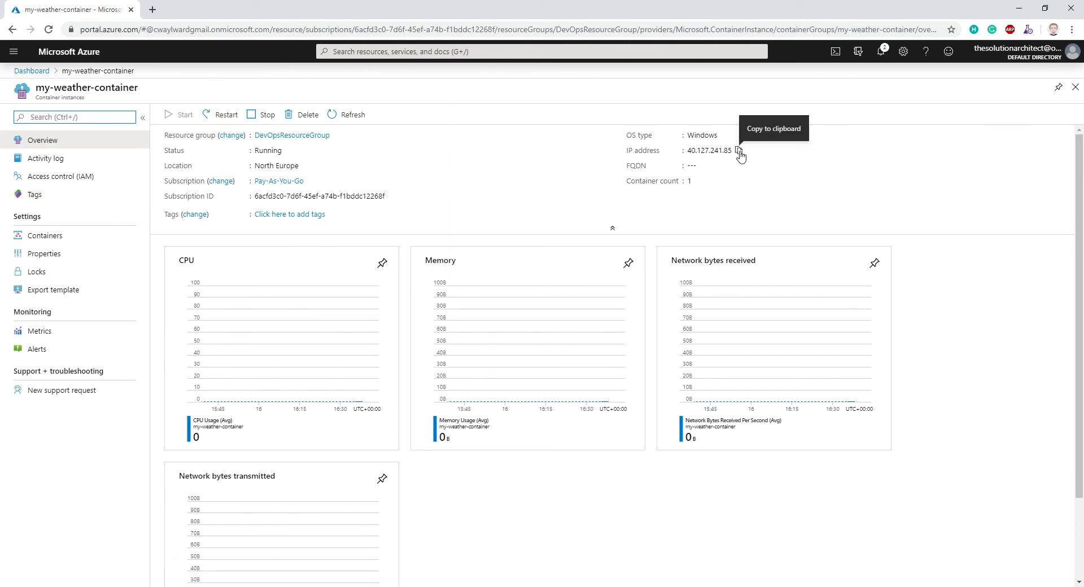
{"action": "left_click", "coordinate": [738, 151]}
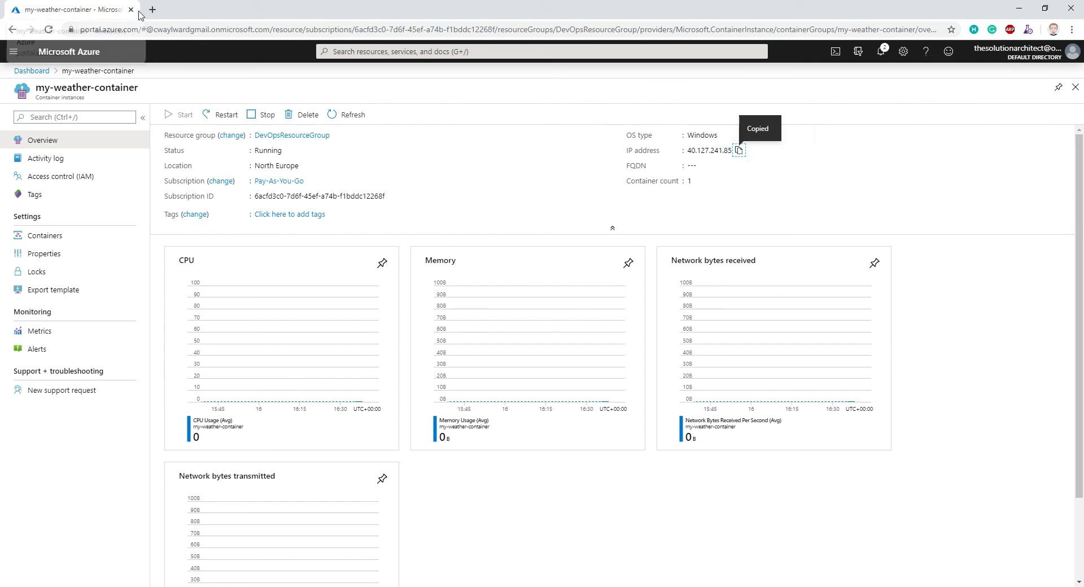
- Open 40.127.241.85:5000/weatherforecast in a new browser tab and examine the JSON response from the weather API
{"action": "left_click", "coordinate": [152, 9]}
{"action": "left_click", "coordinate": [163, 25]}
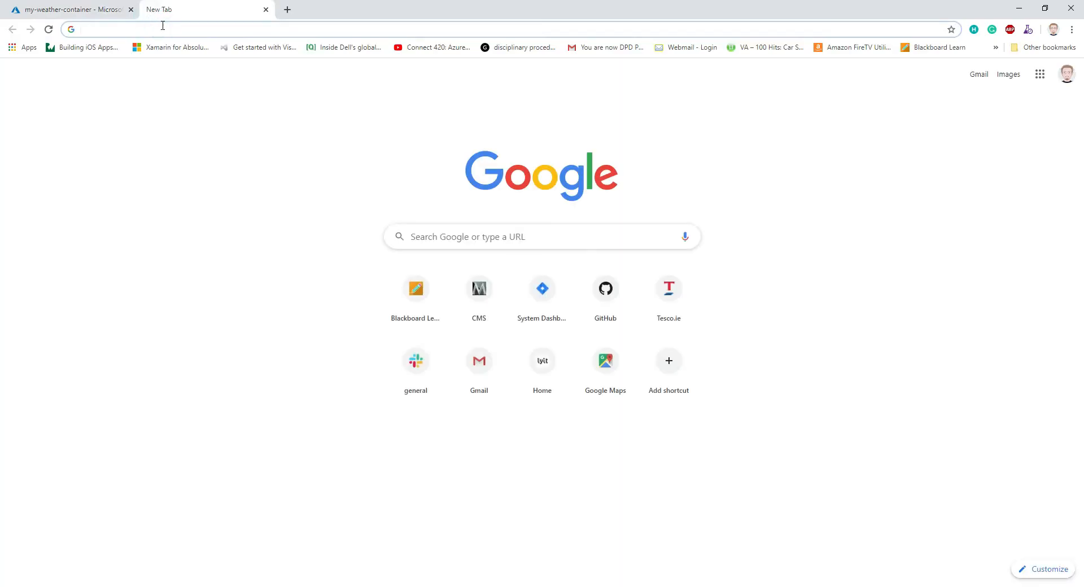
{"action": "key", "text": "ctrl+v"}
{"action": "type", "text": ":5000/weat"}
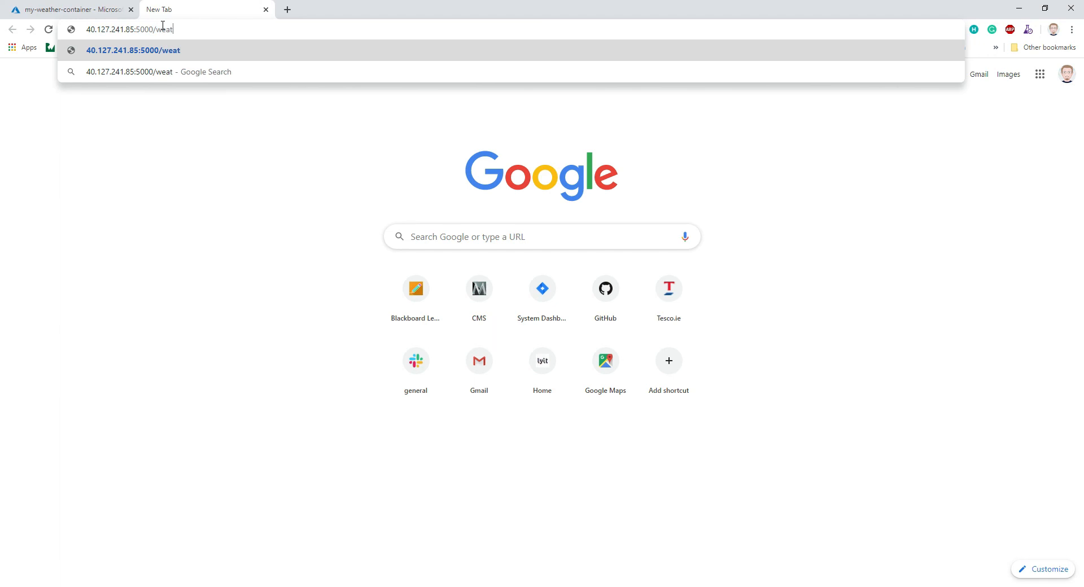
{"action": "type", "text": "herforecast"}
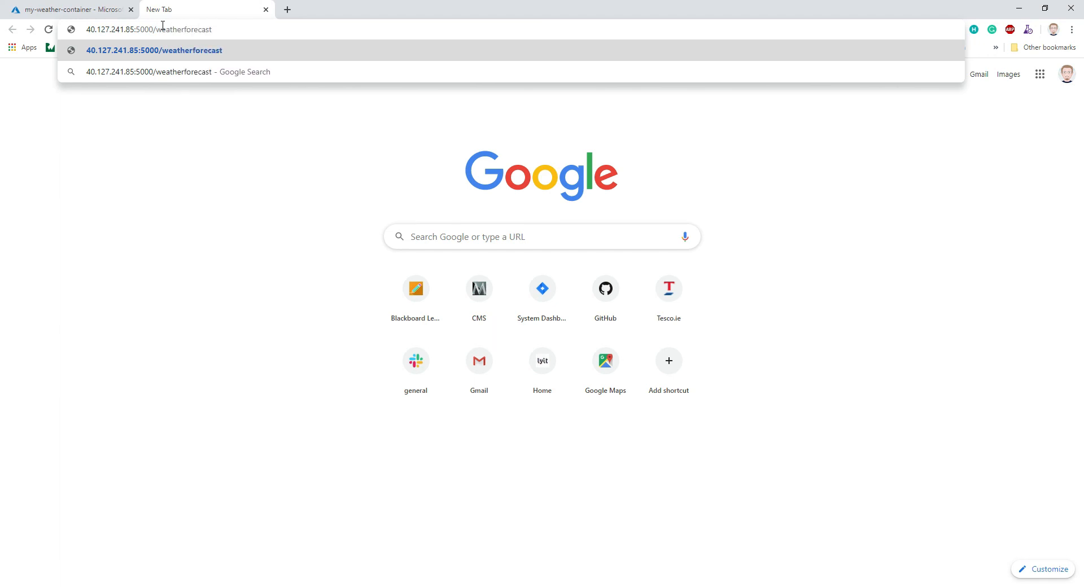
{"action": "key", "text": "Return"}
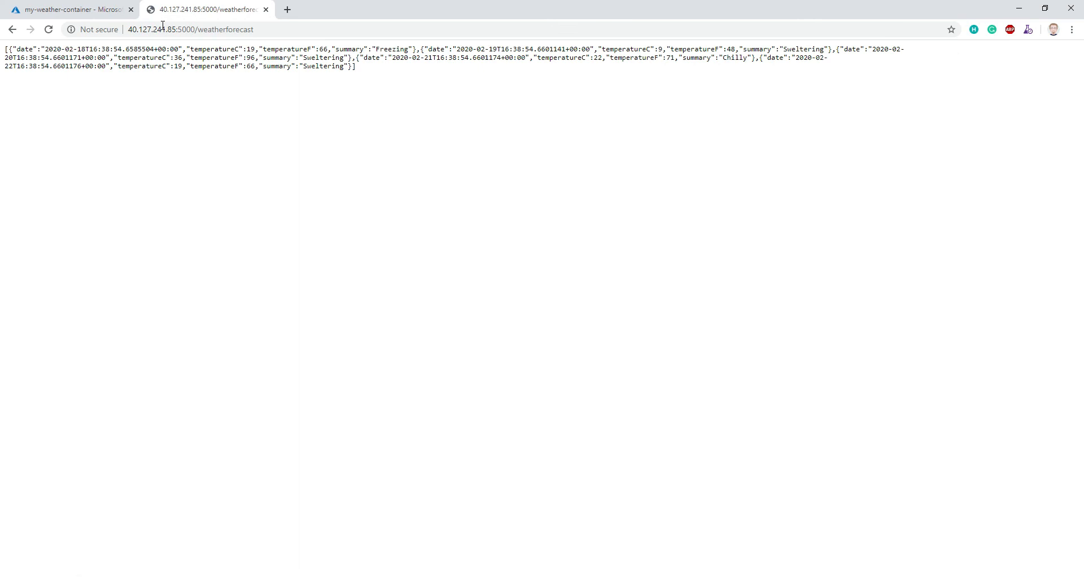
{"action": "left_click_drag", "start_coordinate": [365, 73], "coordinate": [2, 49]}
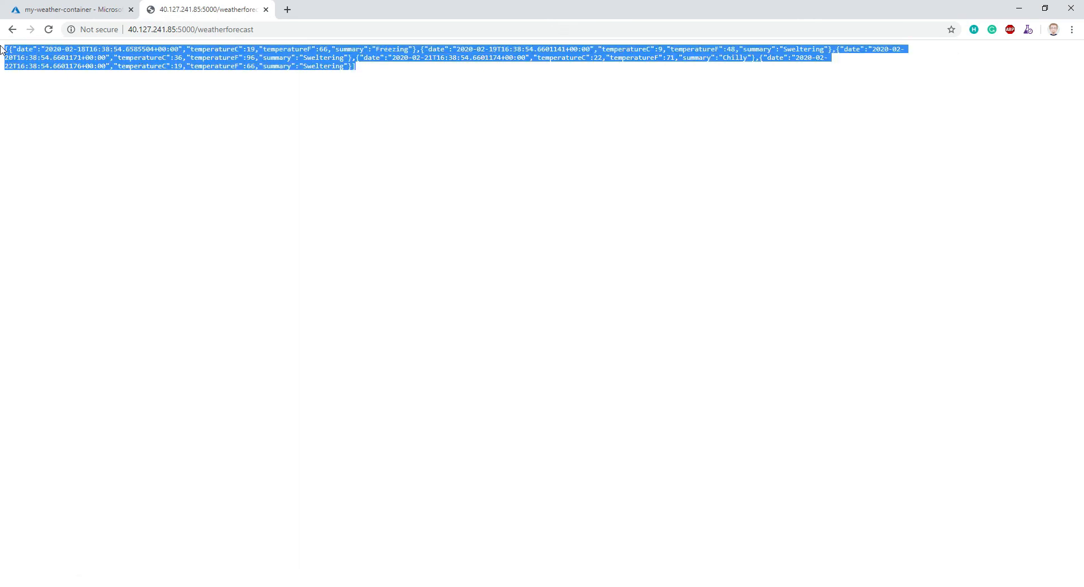
{"action": "left_click", "coordinate": [115, 60]}
{"action": "left_click_drag", "start_coordinate": [421, 72], "coordinate": [8, 54]}
{"action": "left_click", "coordinate": [220, 67]}
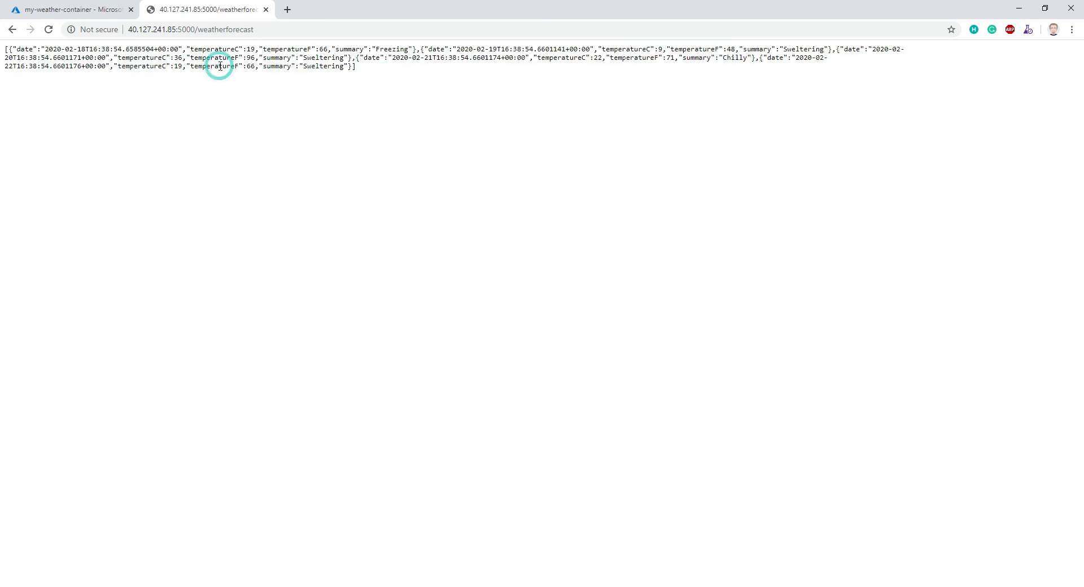